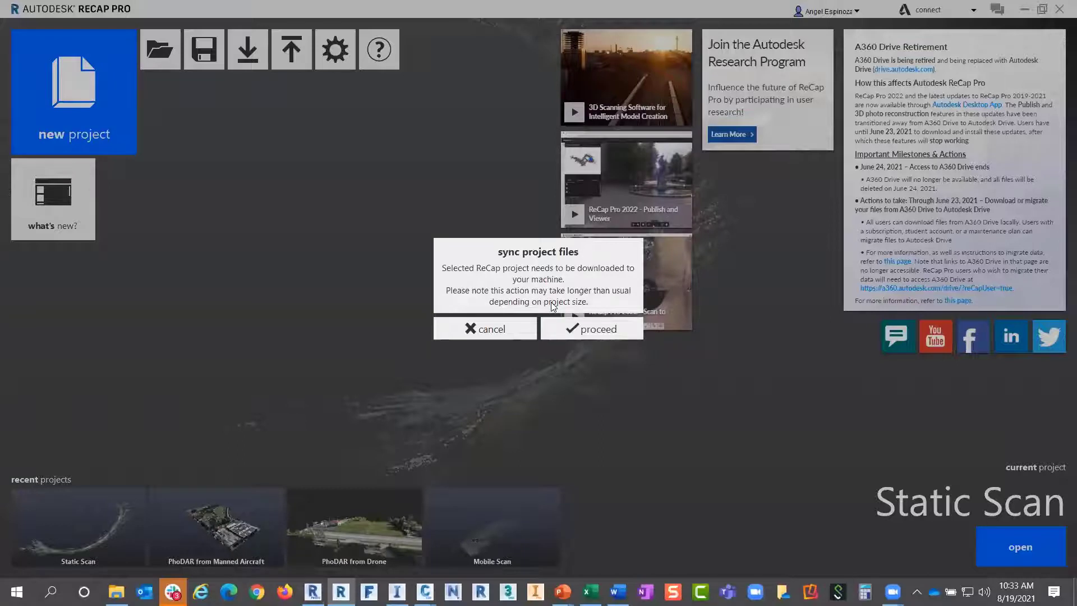
Download the Static Scan project and zoom in to look down along the road
left_click(590, 331)
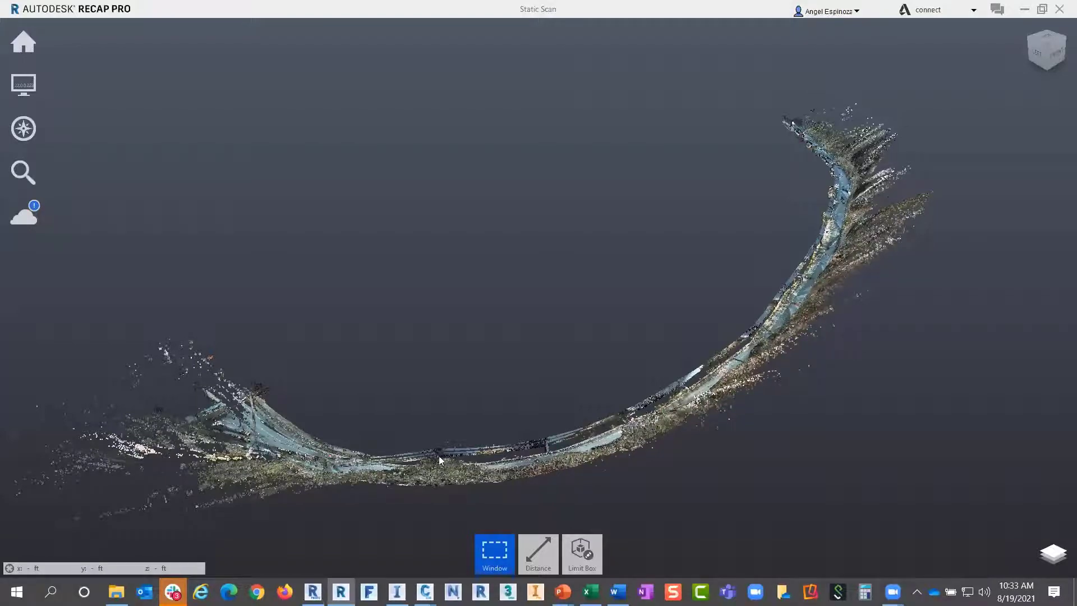
scroll(364, 465, "up", 2)
scroll(363, 465, "up", 5)
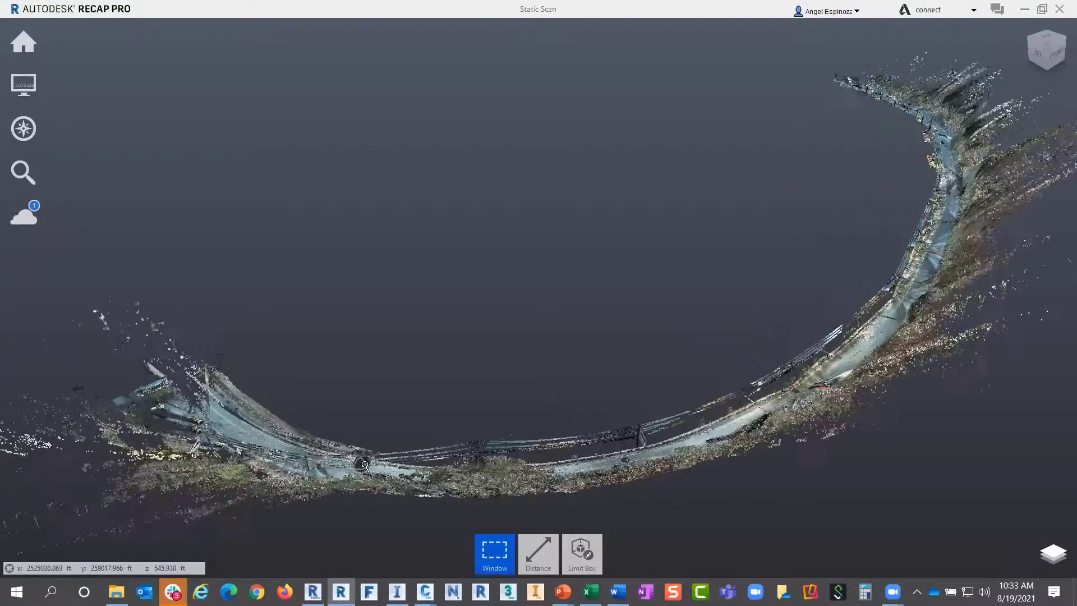
middle_click_drag(408, 486, 523, 378, "shift")
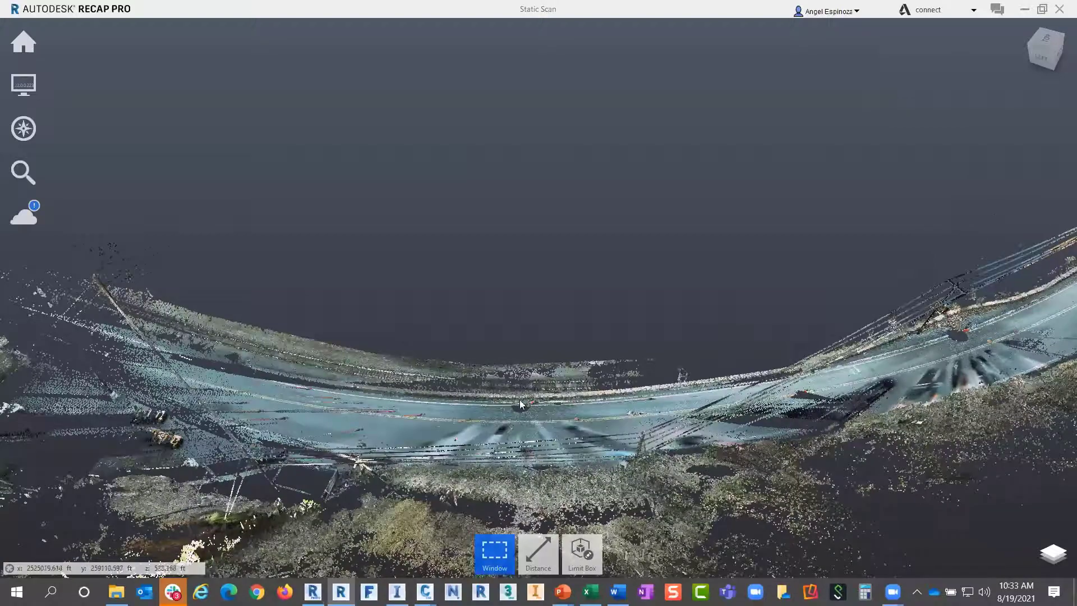
scroll(520, 416, "up", 3)
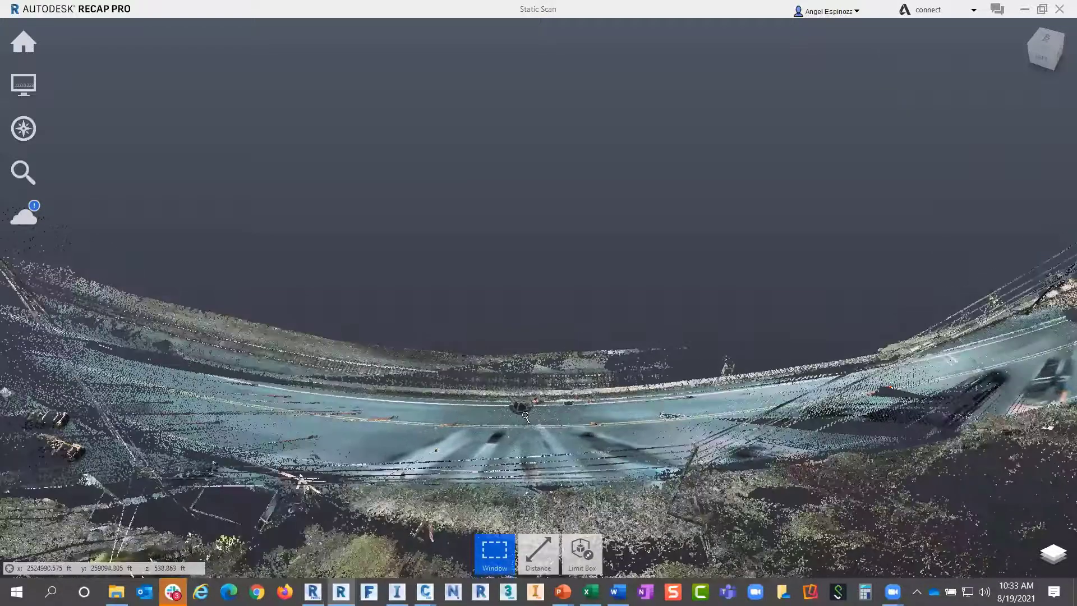
scroll(508, 393, "up", 4)
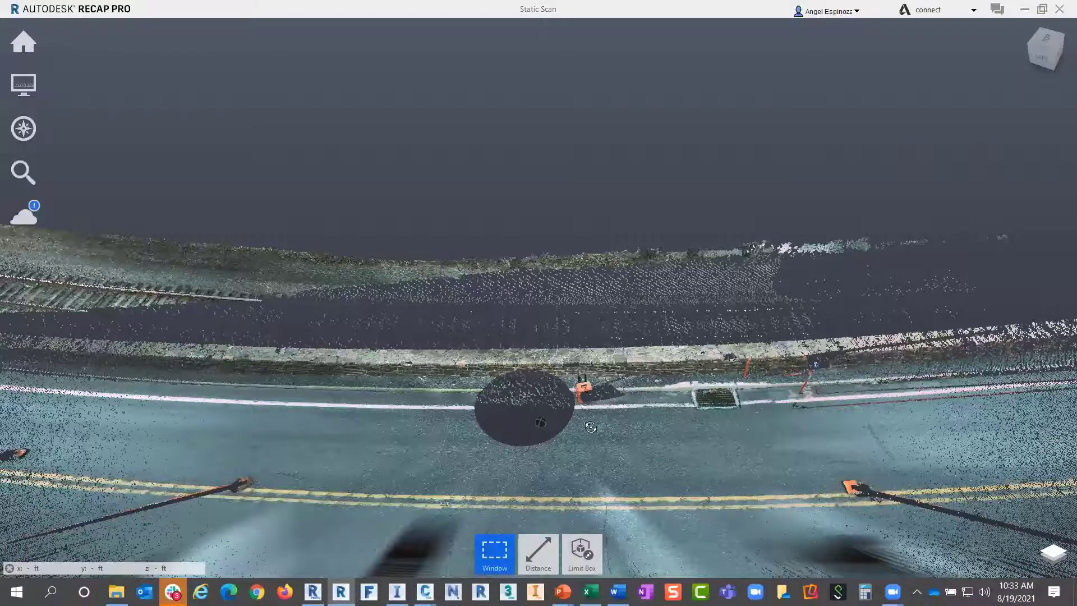
middle_click_drag(599, 372, 599, 372, "shift")
scroll(598, 372, "up", 4)
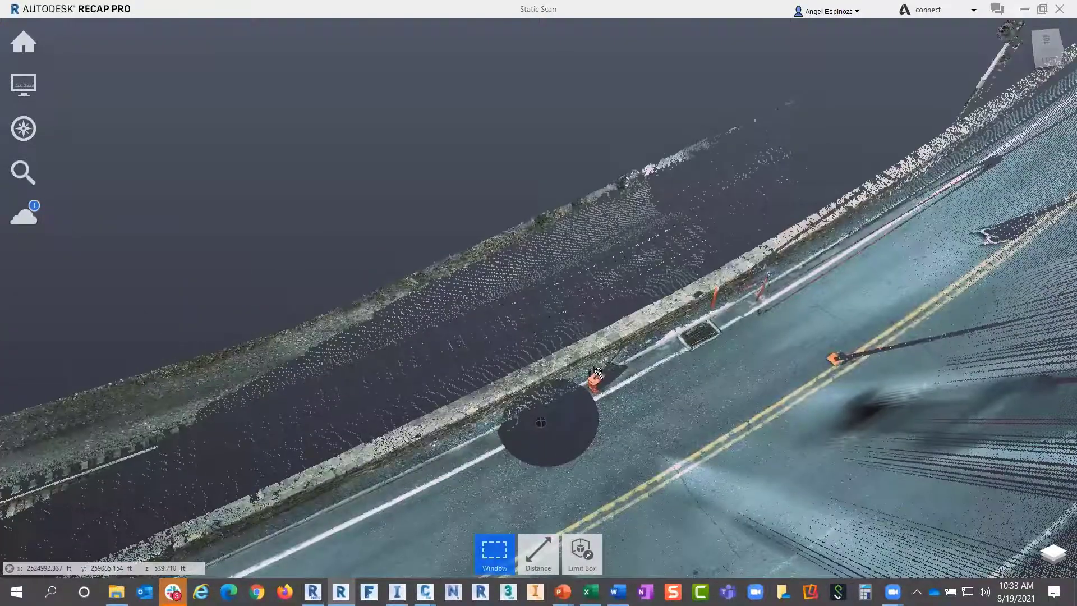
scroll(655, 401, "up", 1)
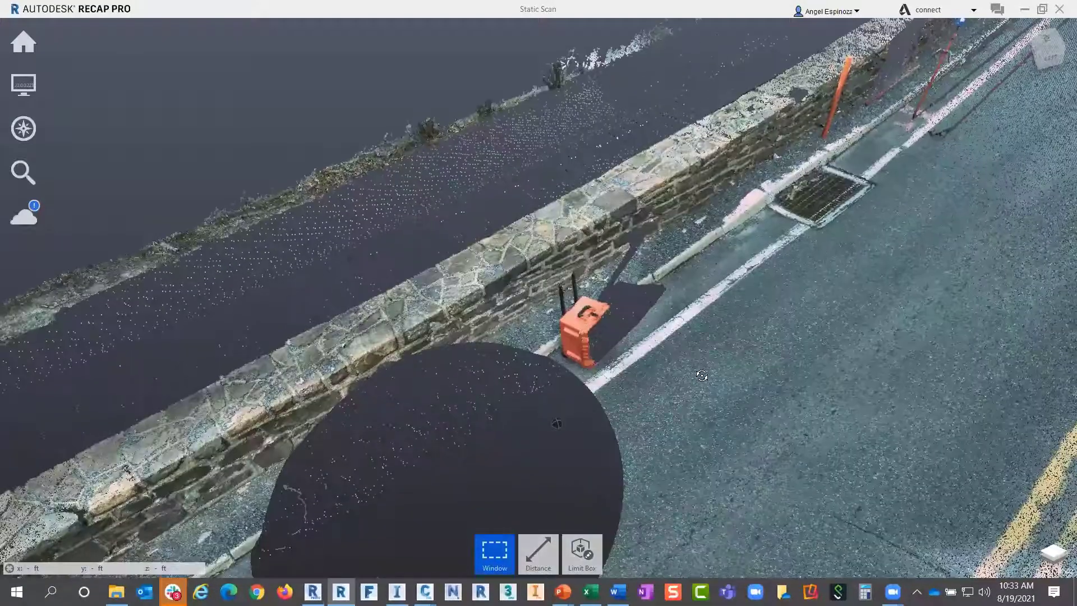
mouse_move(702, 373)
middle_mouse_down("shift")
mouse_move(701, 386)
mouse_move(687, 387)
middle_mouse_up("shift")
scroll(687, 386, "up", 4)
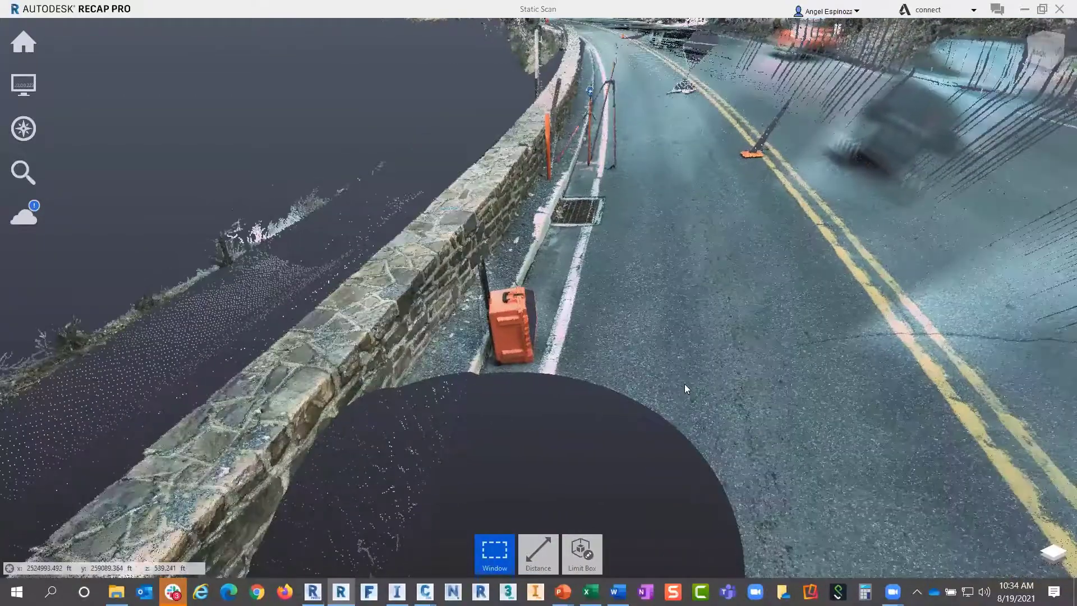
Inspect the stone wall and far road bend, then return to the ReCap start screen
middle_click_drag(685, 385, 469, 426, "shift")
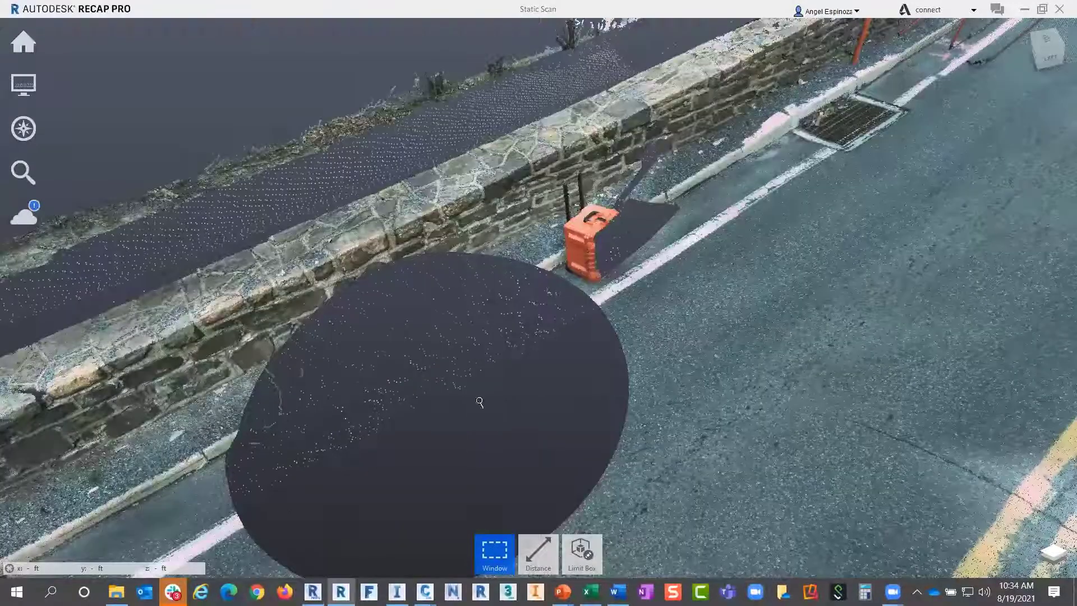
scroll(473, 409, "down", 8)
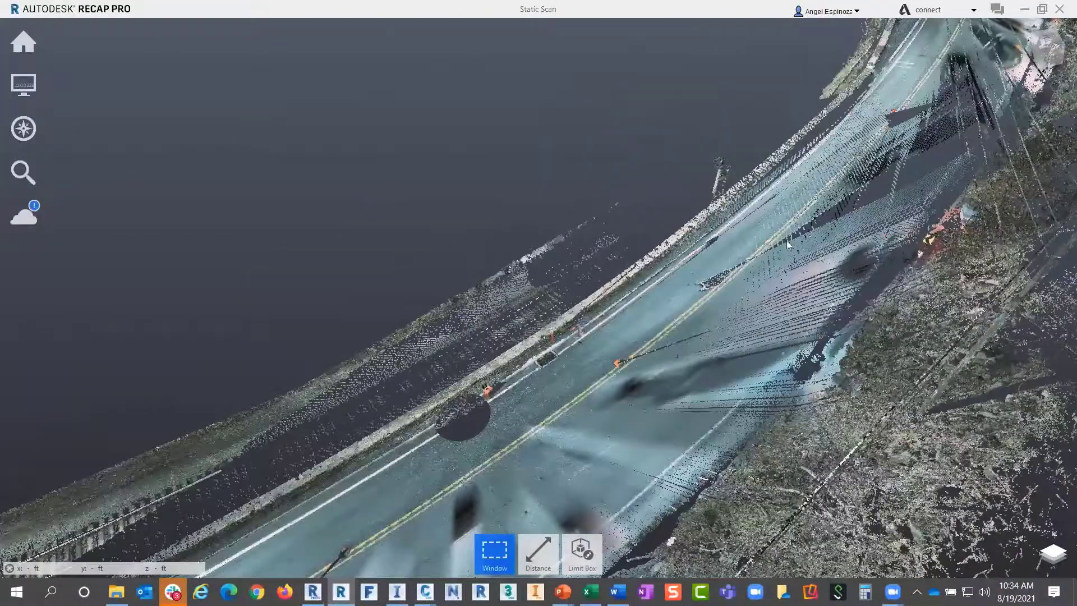
middle_click_drag(785, 243, 553, 487)
middle_click_drag(727, 295, 561, 547)
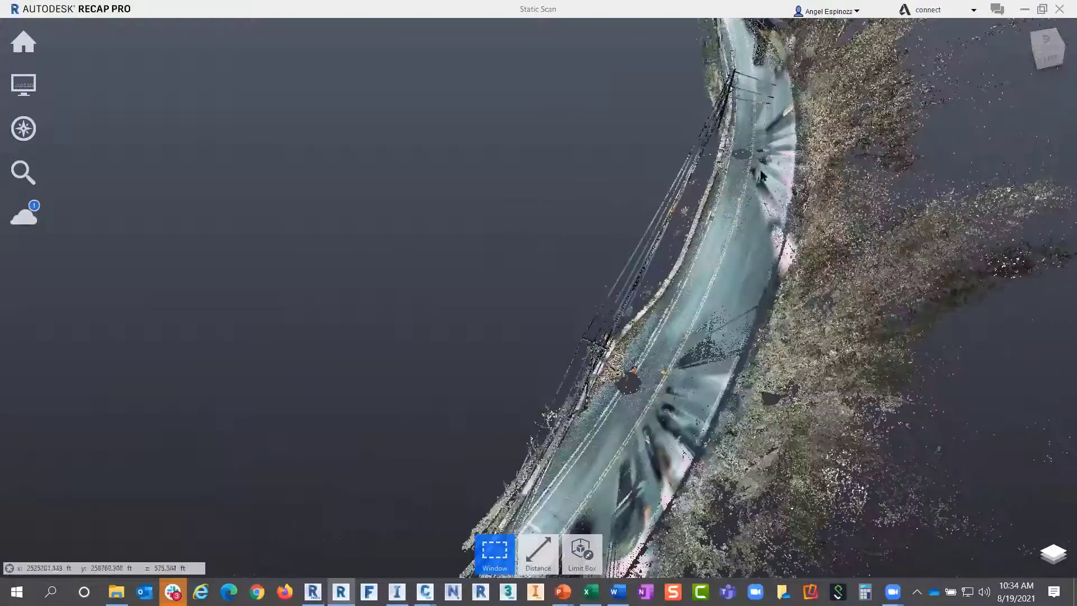
scroll(746, 193, "down", 1)
left_click_drag(745, 193, 630, 134)
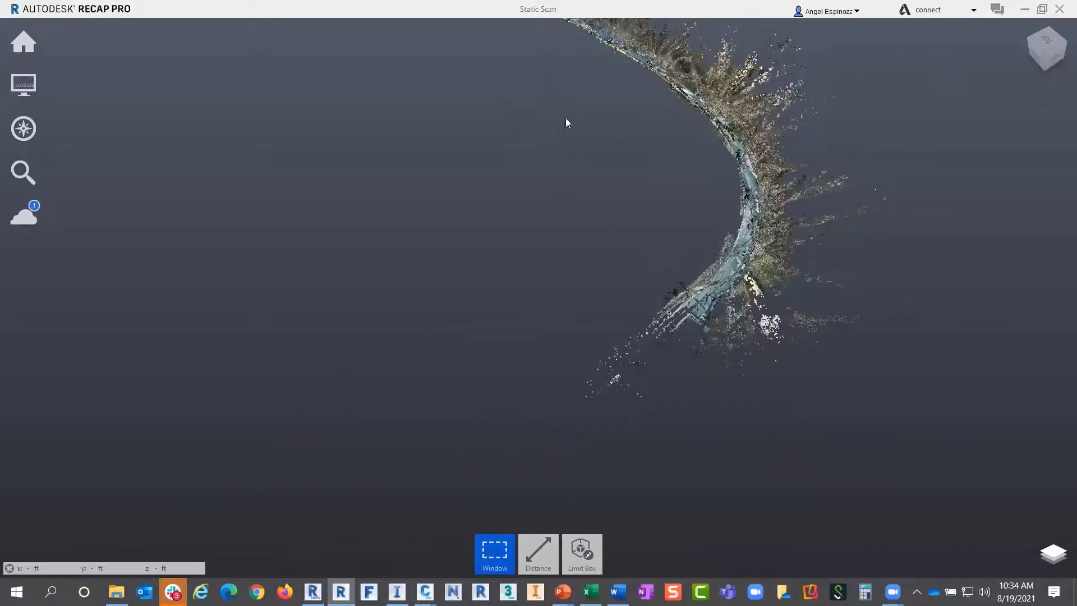
left_click_drag(566, 121, 629, 231)
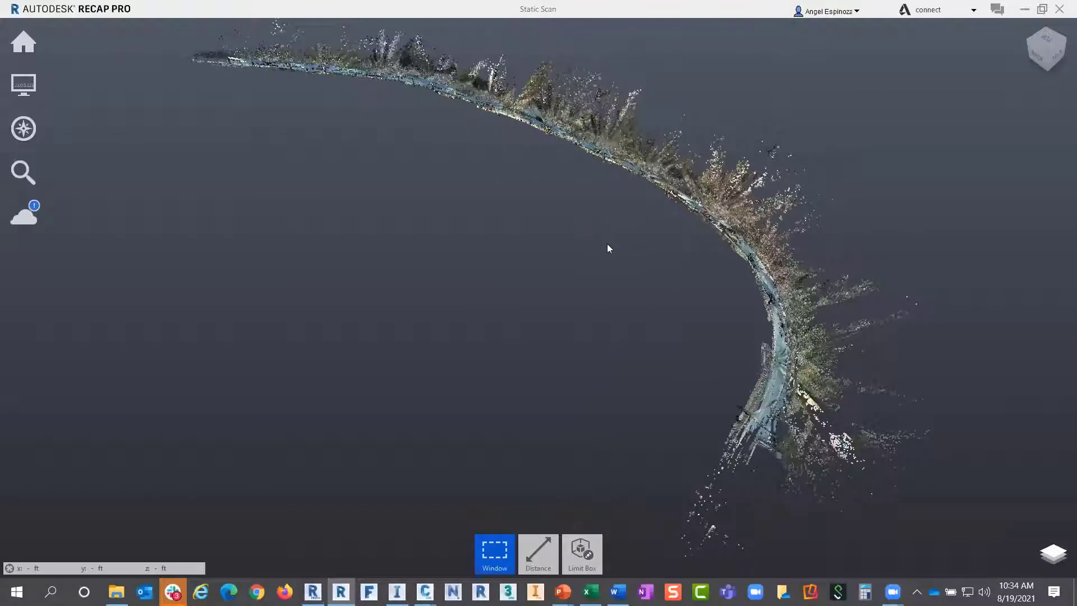
middle_click_drag(614, 244, 665, 241, "shift")
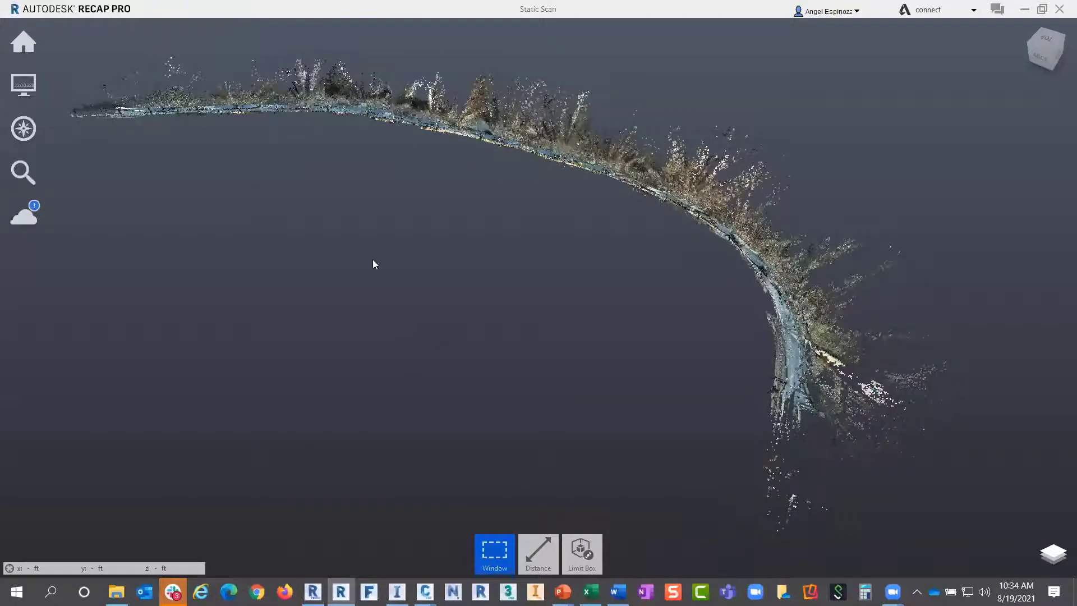
left_click(31, 47)
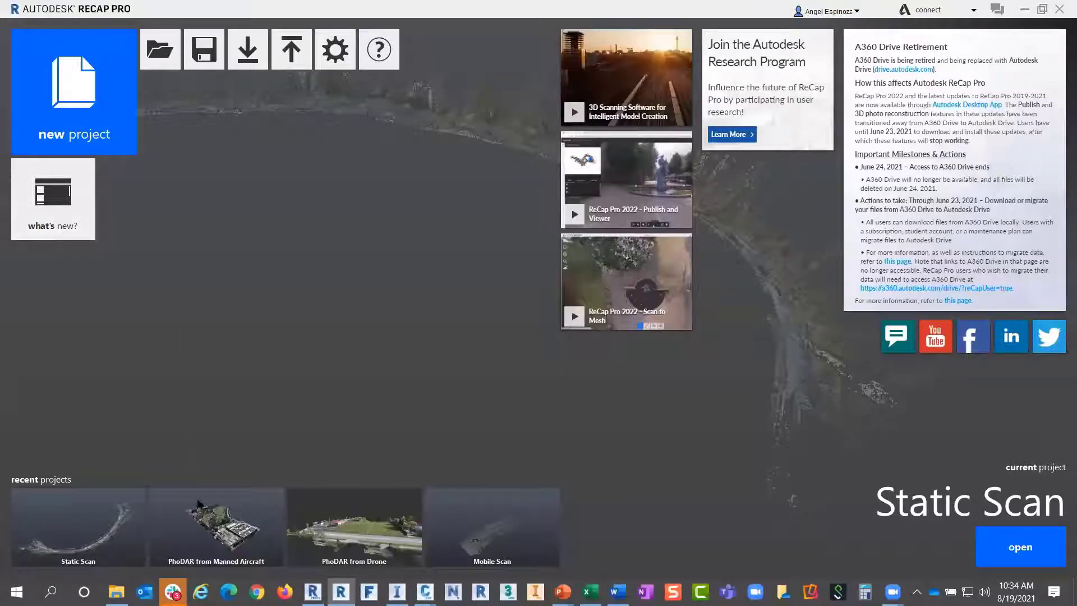
Open the Mobile Scan project without saving Static Scan changes
left_click(504, 536)
left_click(539, 328)
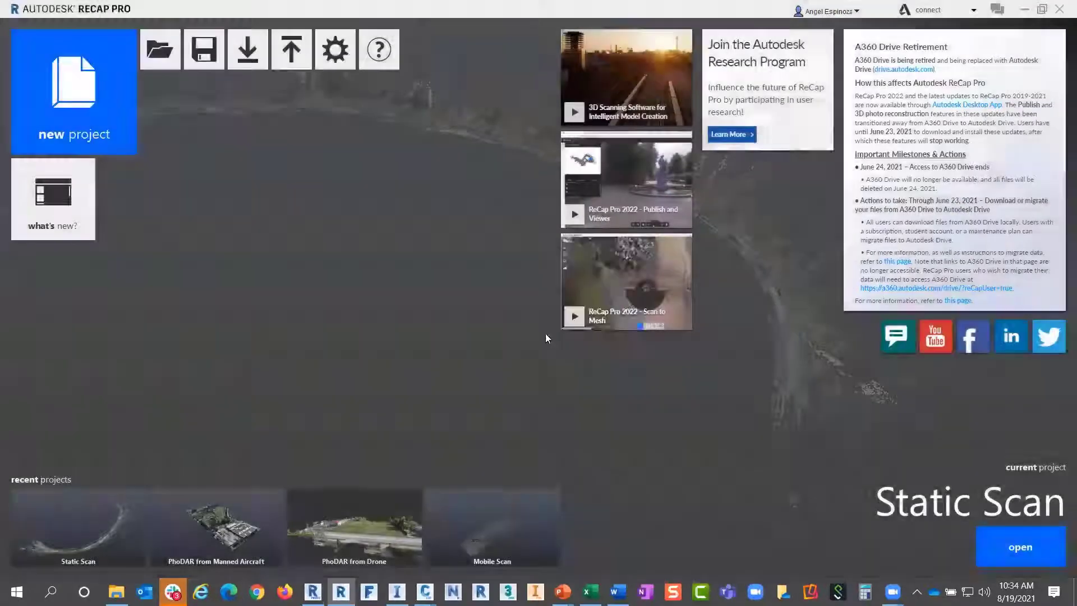
left_click(577, 328)
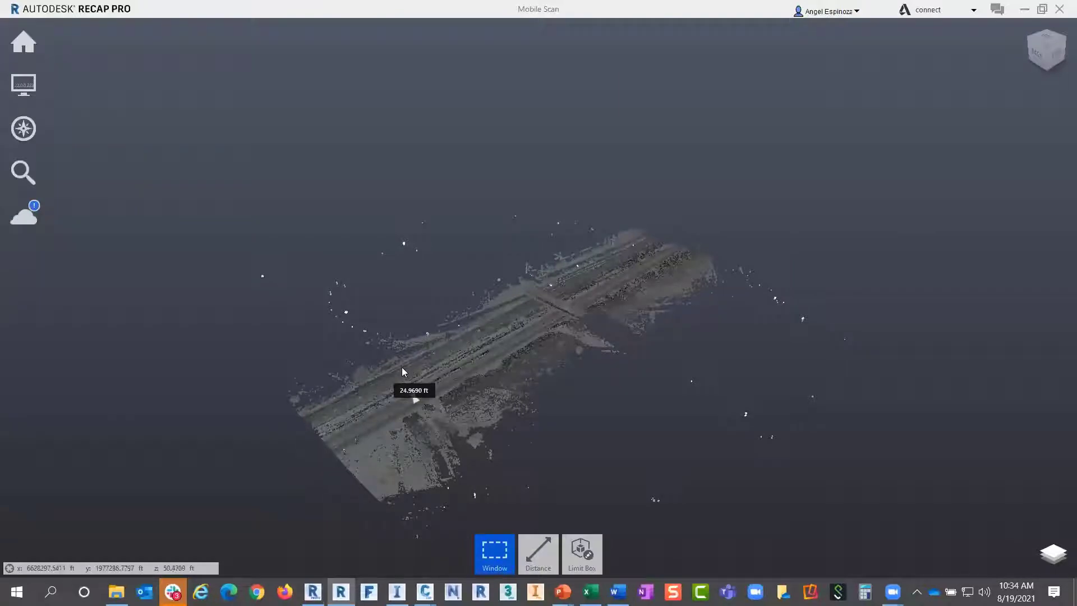
Zoom in and delete the 24.9690 ft distance measurement
scroll(408, 411, "up", 1)
scroll(408, 411, "up", 5)
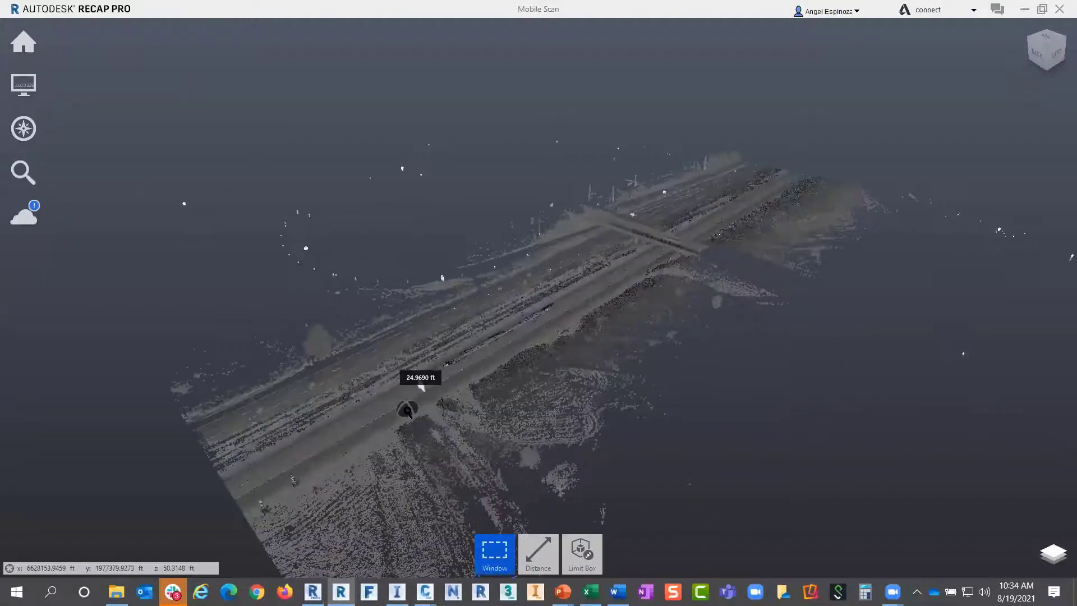
scroll(415, 406, "up", 5)
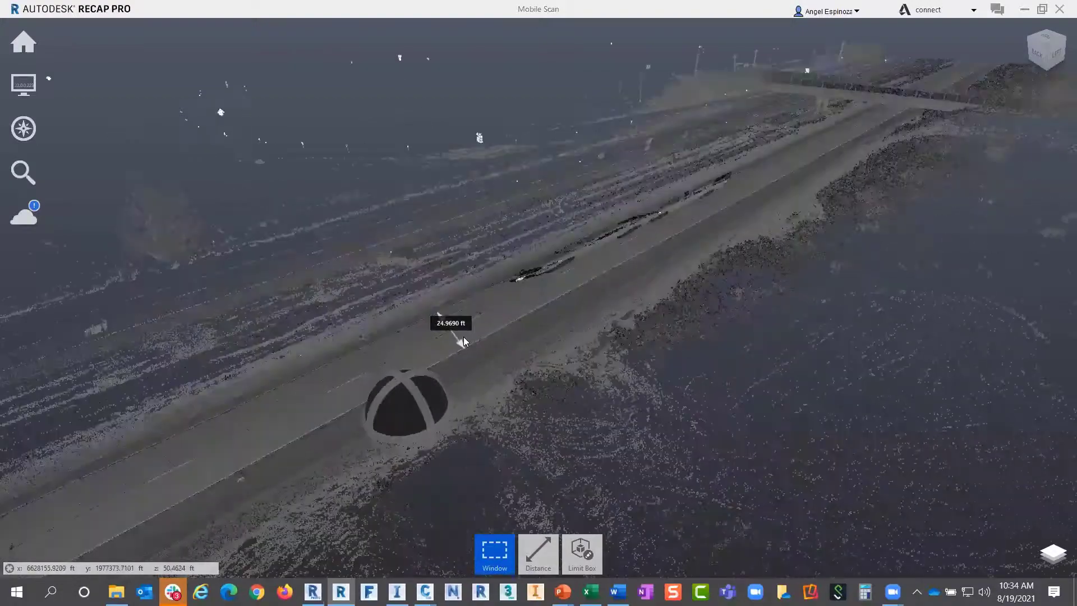
left_click(497, 328)
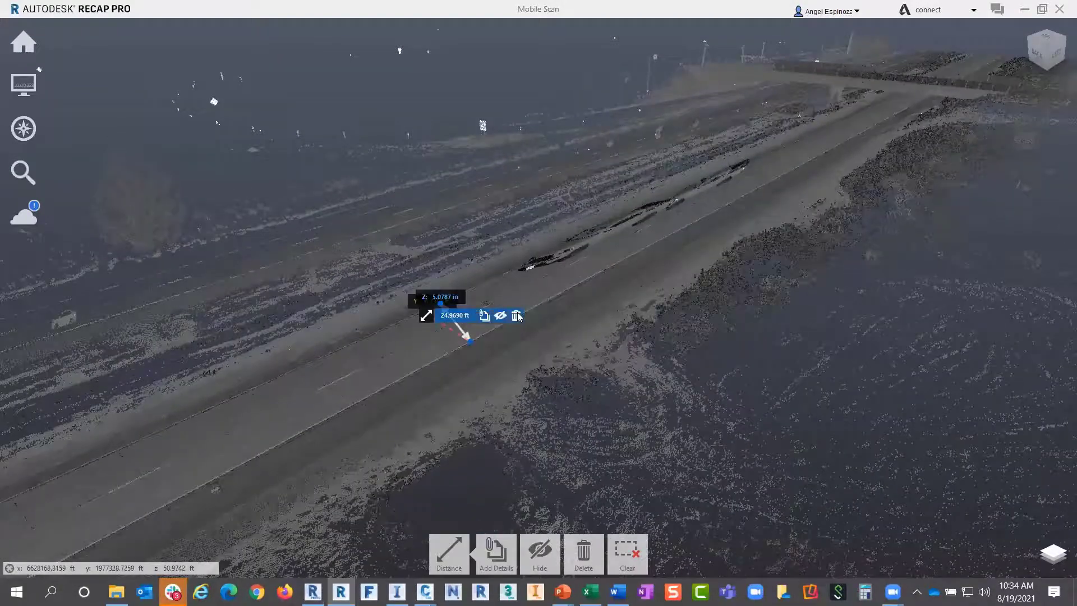
key("Delete")
Pan and orbit along the road surface toward the overpass
middle_click_drag(459, 387, 310, 506)
scroll(515, 337, "down", 5)
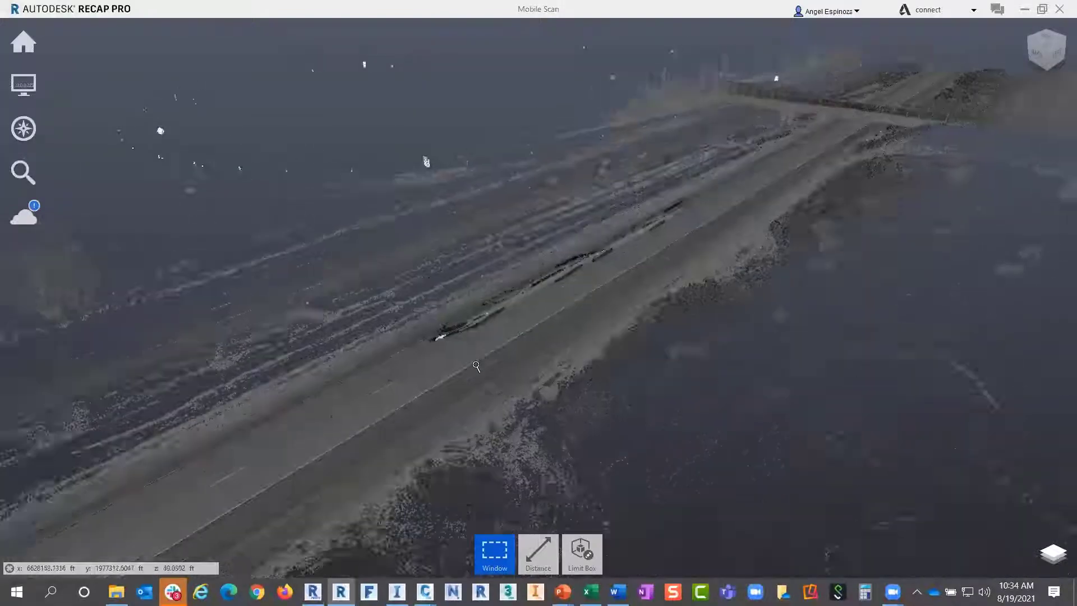
left_click_drag(461, 382, 496, 404)
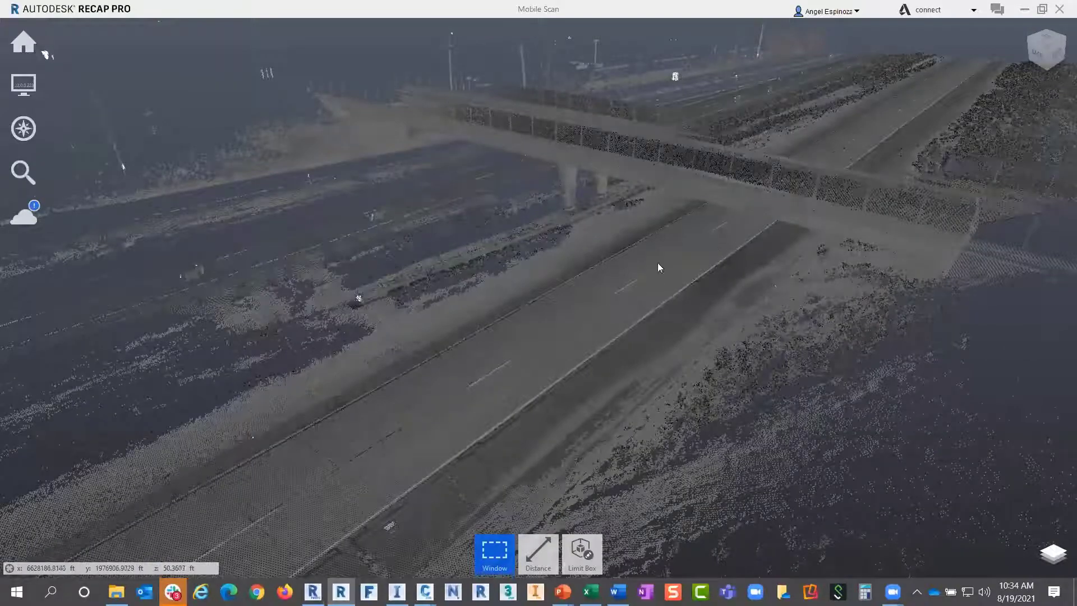
scroll(512, 352, "up", 4)
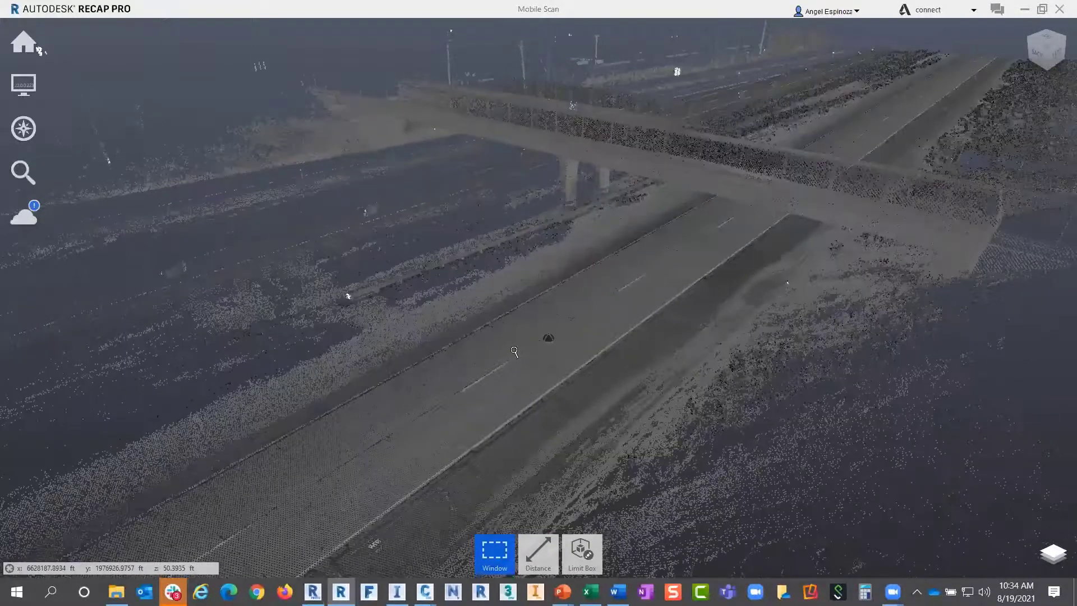
scroll(531, 339, "up", 2)
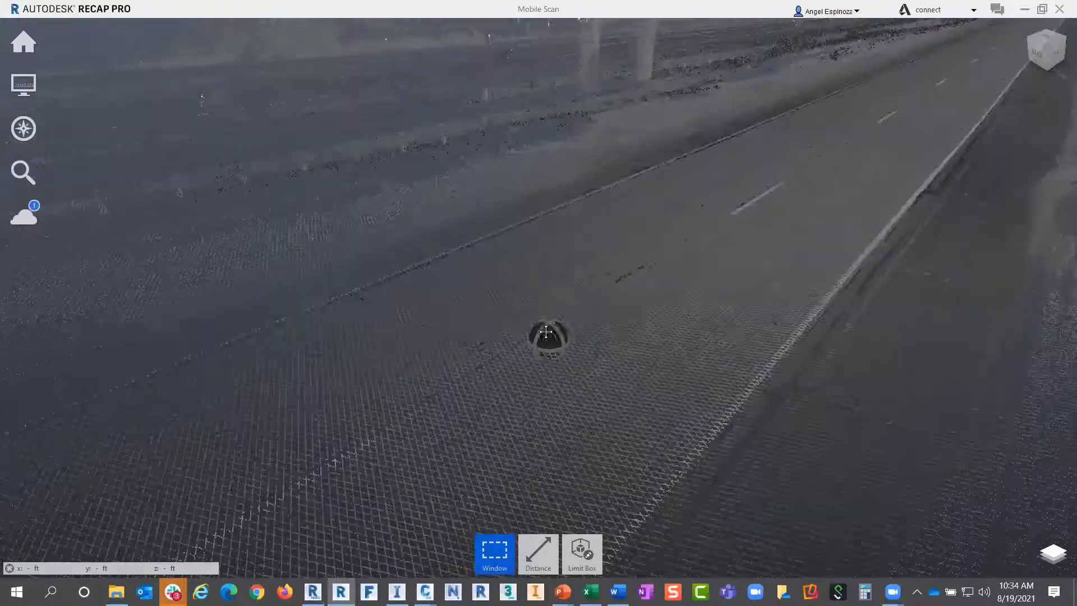
left_click_drag(582, 313, 458, 277)
middle_click_drag(459, 277, 511, 305)
Look at the overpass from a higher view, then from a near-level view
scroll(404, 269, "up", 3)
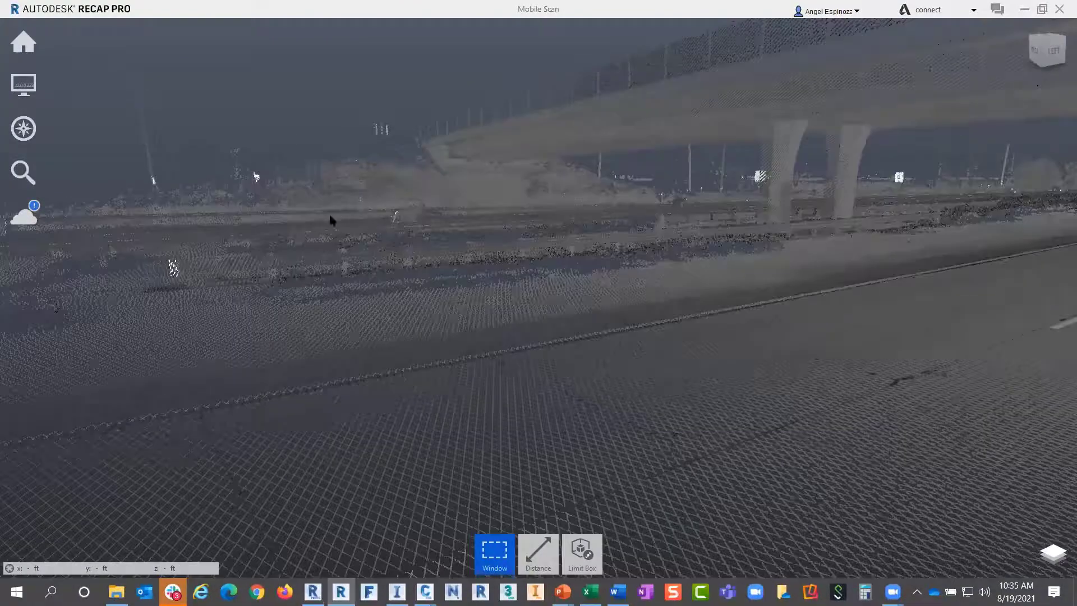
mouse_move(332, 288)
middle_mouse_down("shift")
mouse_move(362, 253)
mouse_move(350, 239)
mouse_move(342, 246)
middle_mouse_up("shift")
middle_click_drag(275, 256, 339, 236, "shift")
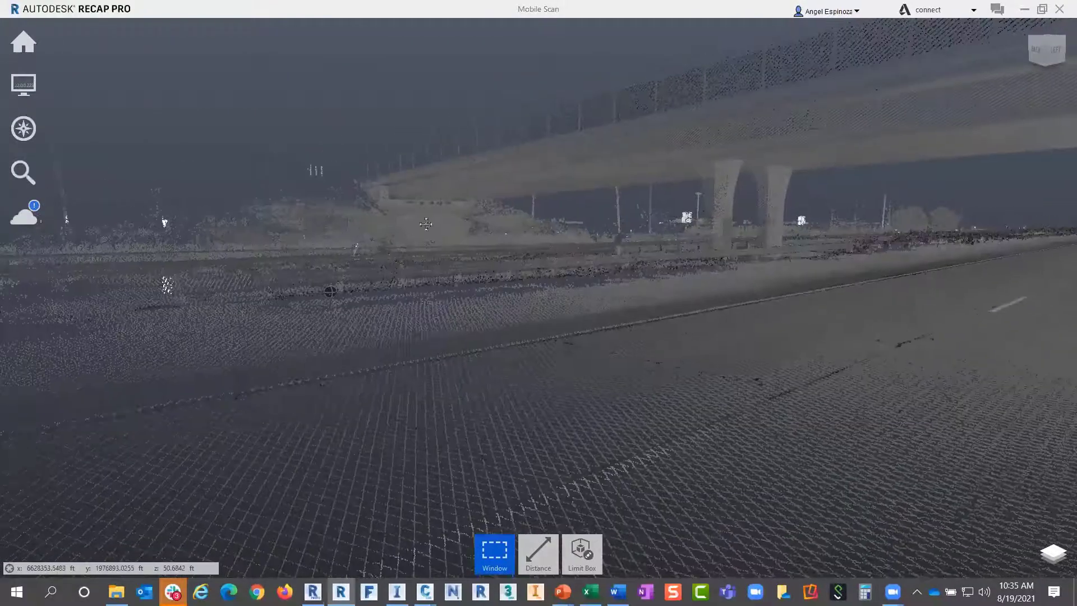
middle_click_drag(426, 224, 391, 261, "shift")
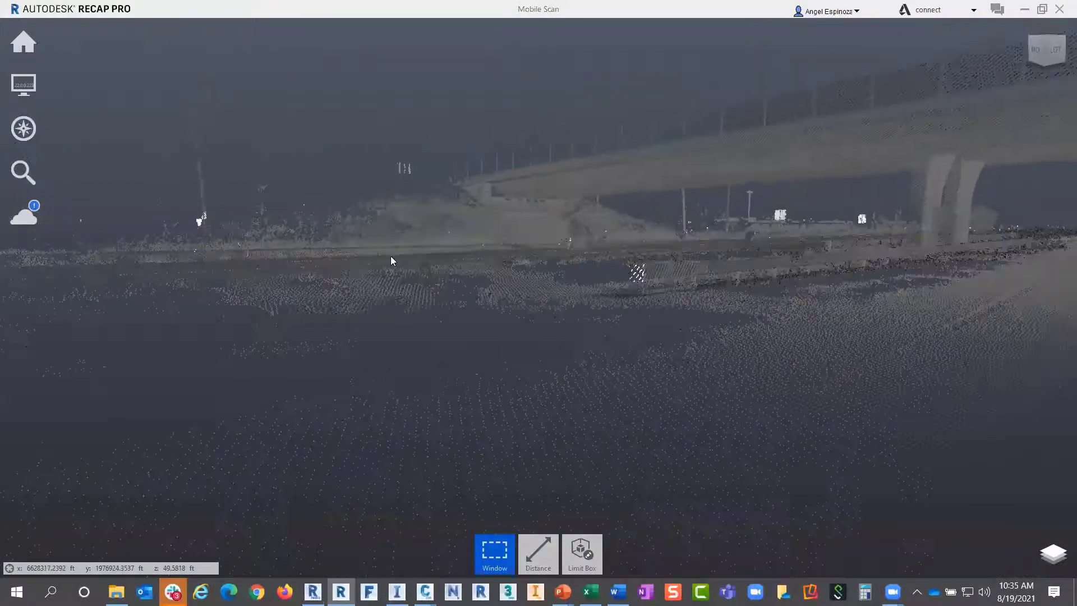
left_click_drag(398, 249, 370, 263)
middle_click_drag(356, 265, 931, 449, "shift")
Orbit the Mobile Scan so the bridge runs across the view, then go back to the start page
scroll(651, 297, "down", 1)
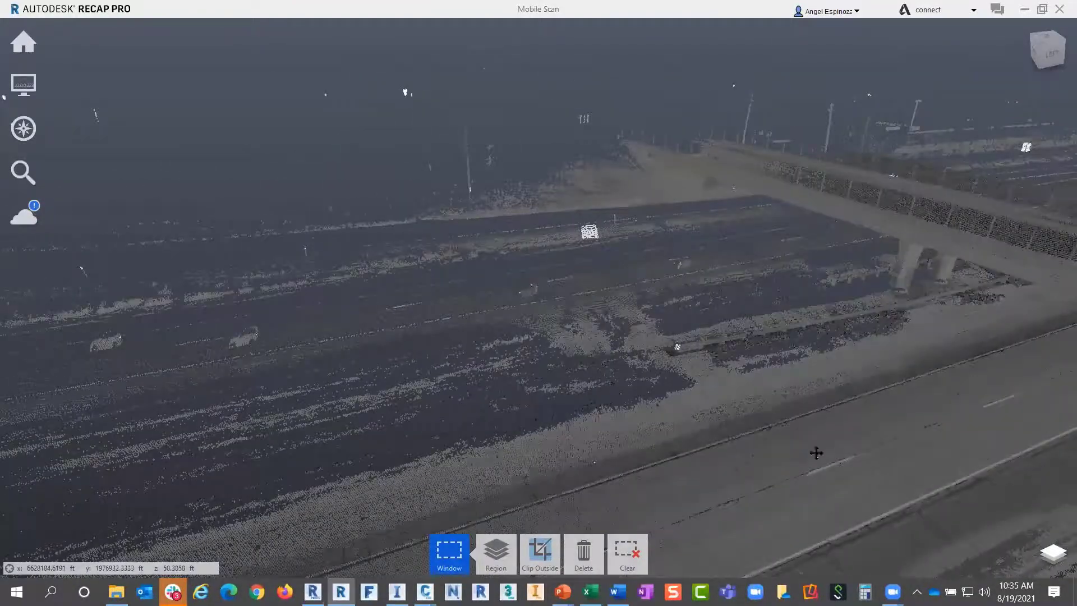
middle_click_drag(457, 409, 709, 111, "shift")
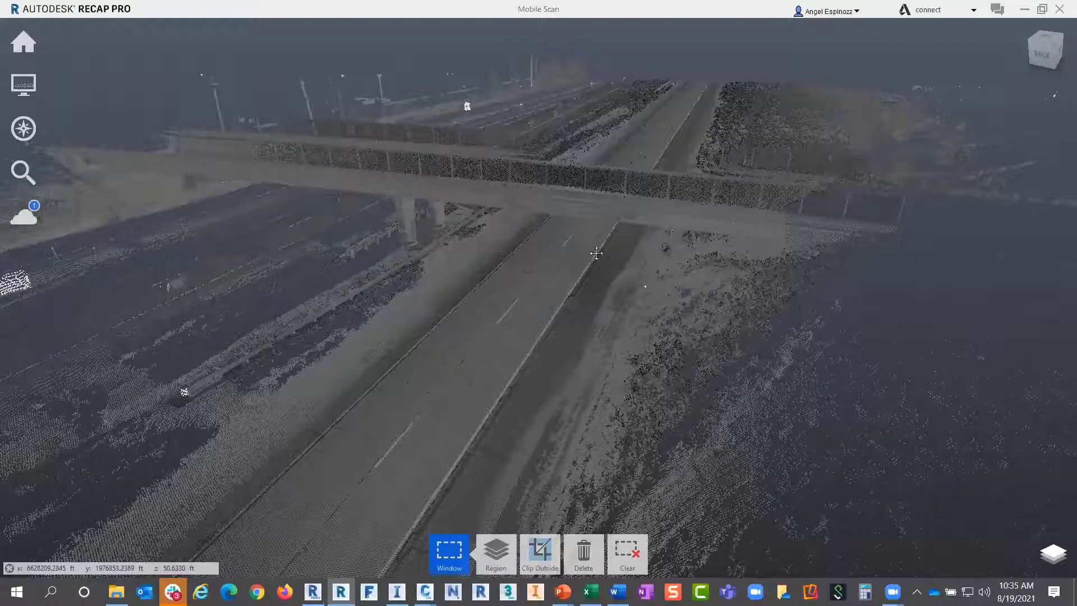
left_click_drag(539, 118, 342, 320)
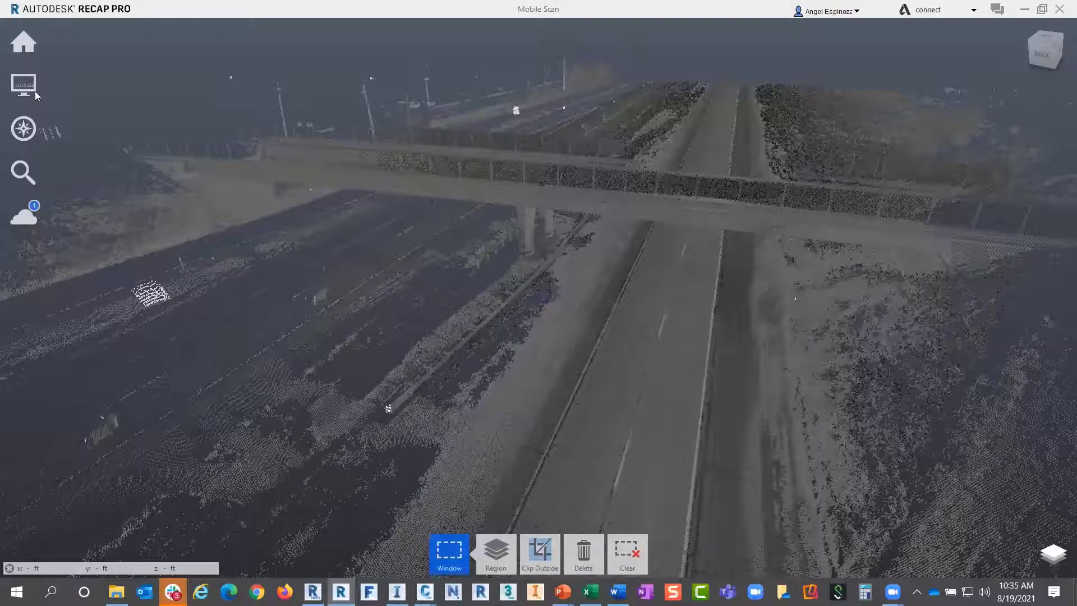
left_click(19, 46)
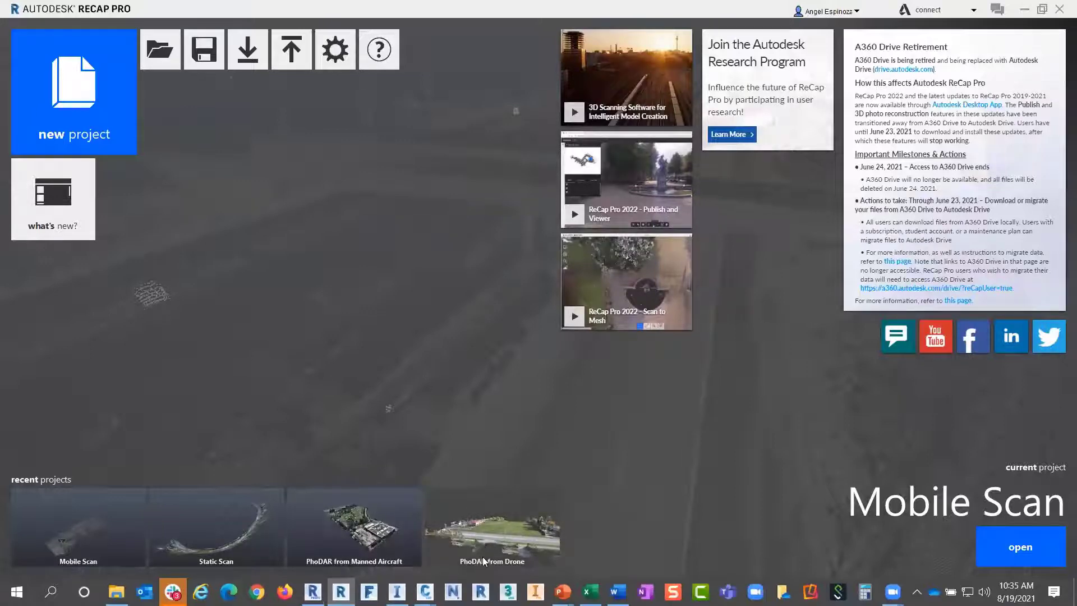
Save Mobile Scan, open PhoDAR from Drone, and zoom and orbit over the grass field
left_click(501, 534)
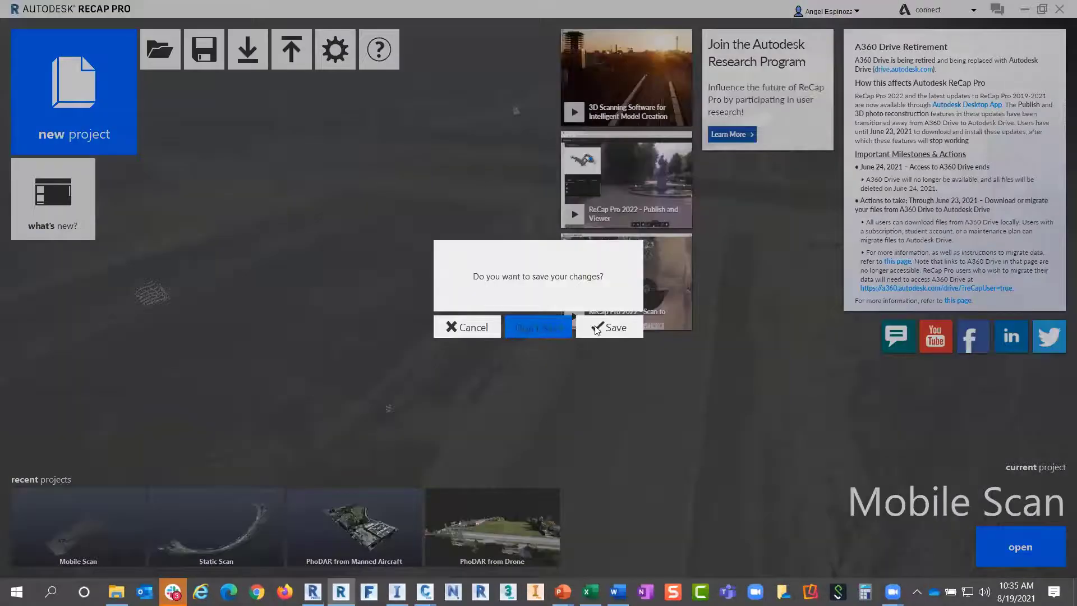
left_click(596, 328)
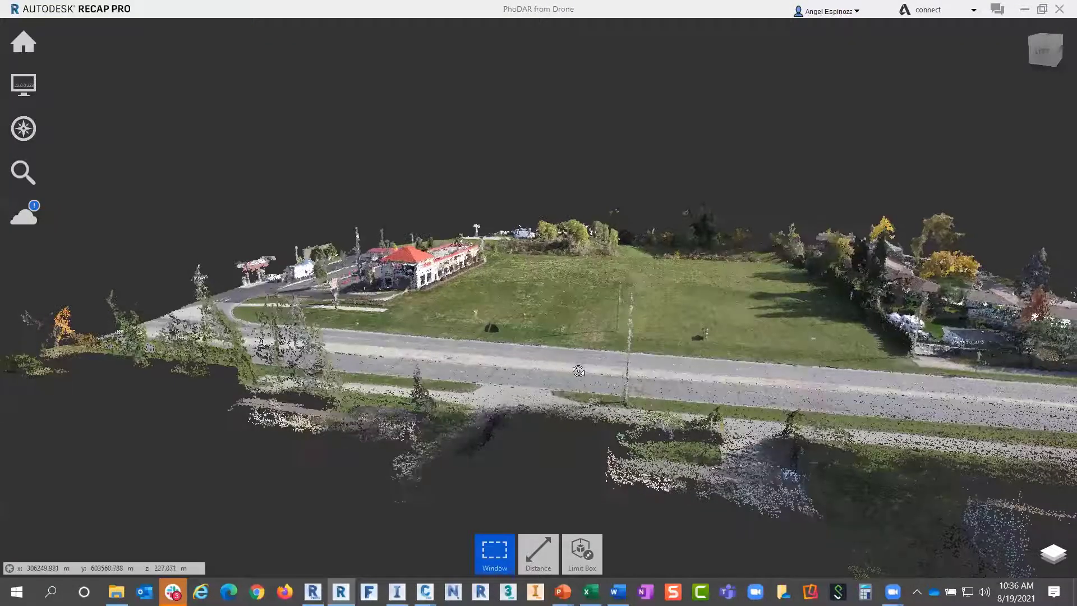
scroll(575, 275, "up", 5)
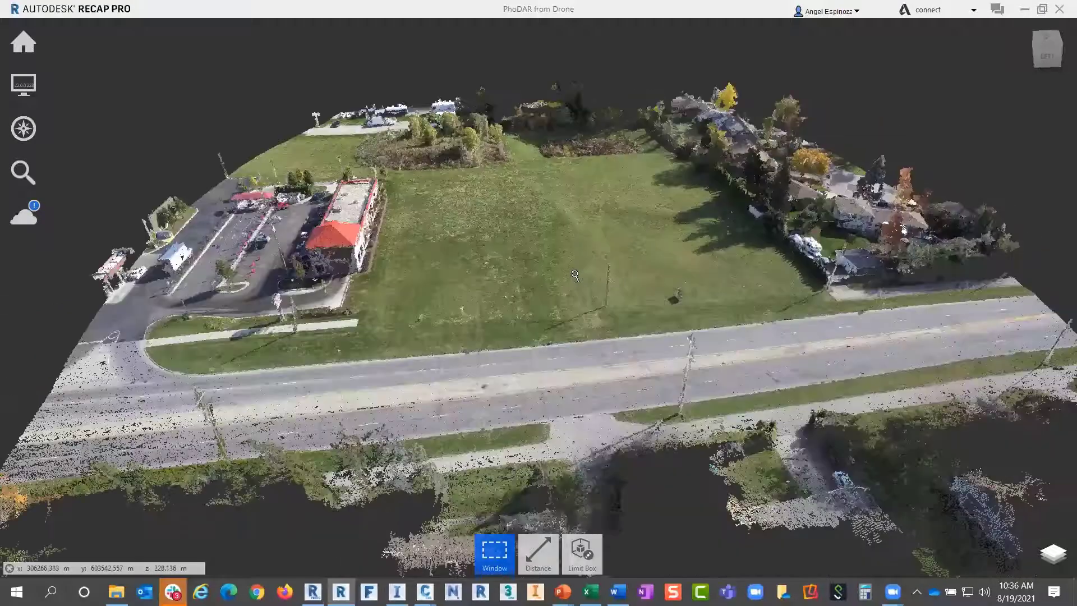
scroll(575, 275, "up", 3)
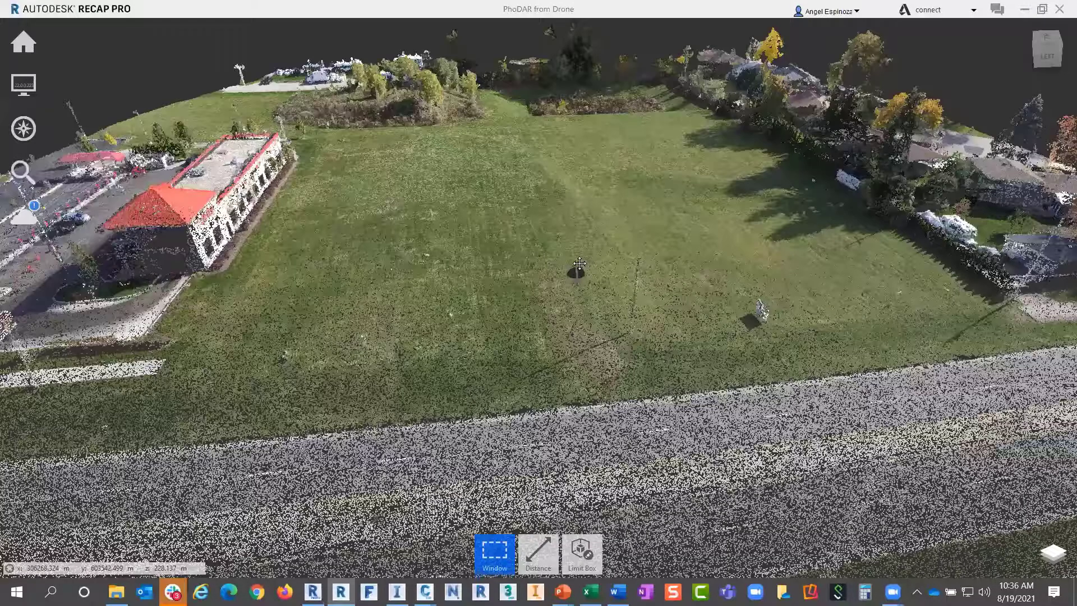
scroll(580, 263, "up", 3)
scroll(412, 483, "down", 3)
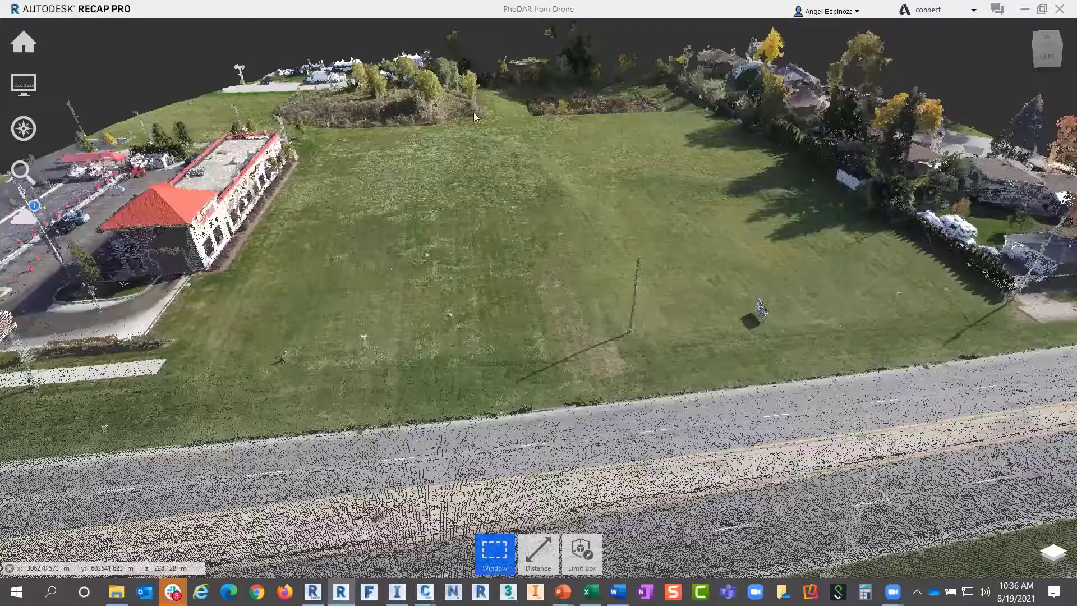
left_click_drag(473, 112, 551, 31)
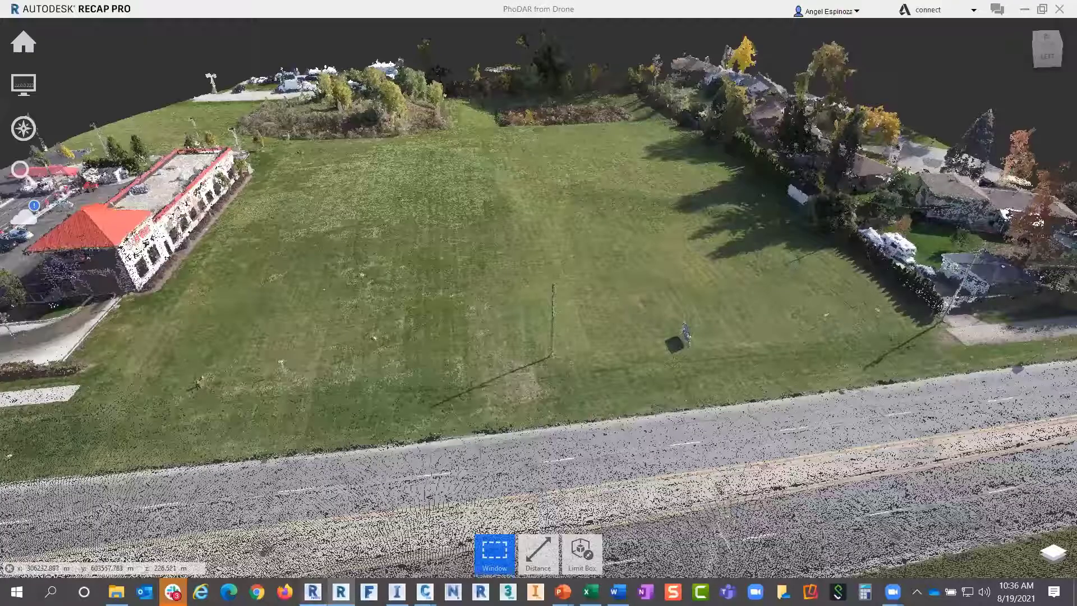
In ReCap Photo, switch the cnw101 mesh from Textured to Shaded display
left_click(312, 590)
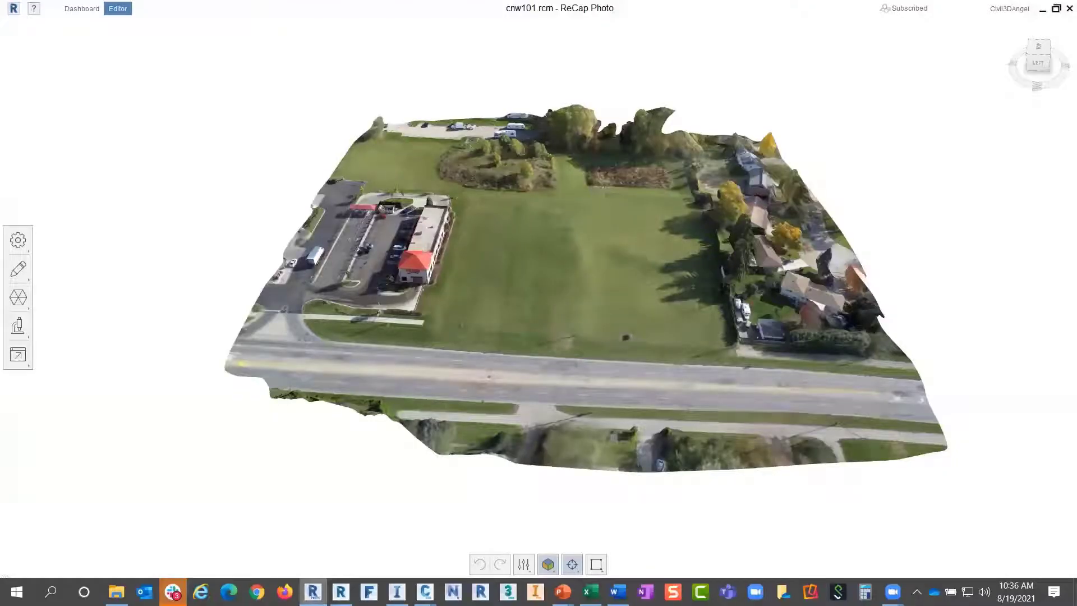
left_click_drag(518, 403, 453, 395)
scroll(453, 395, "up", 10)
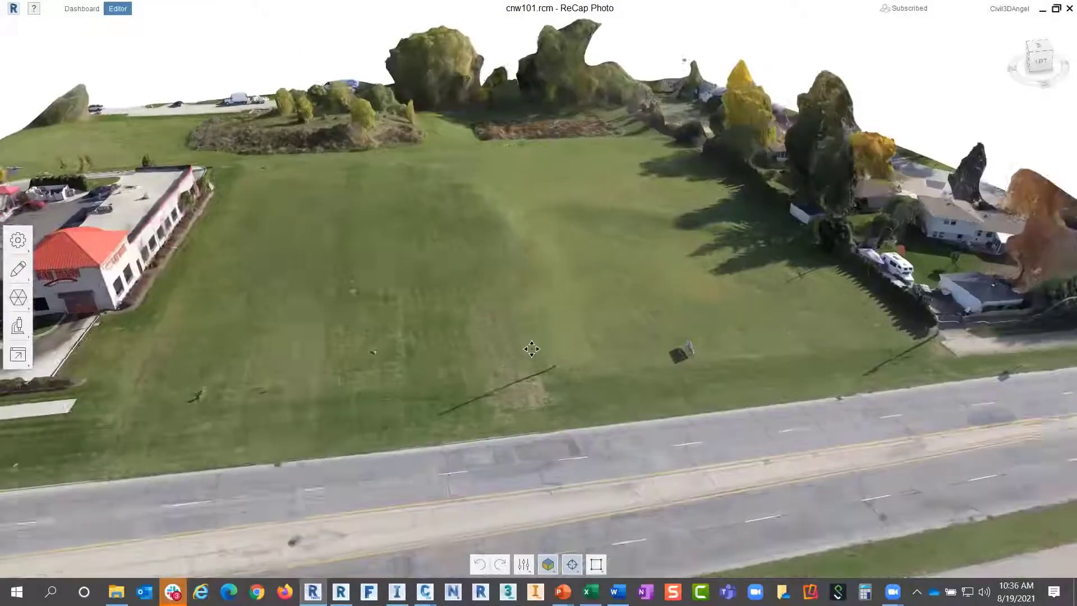
scroll(541, 353, "down", 5)
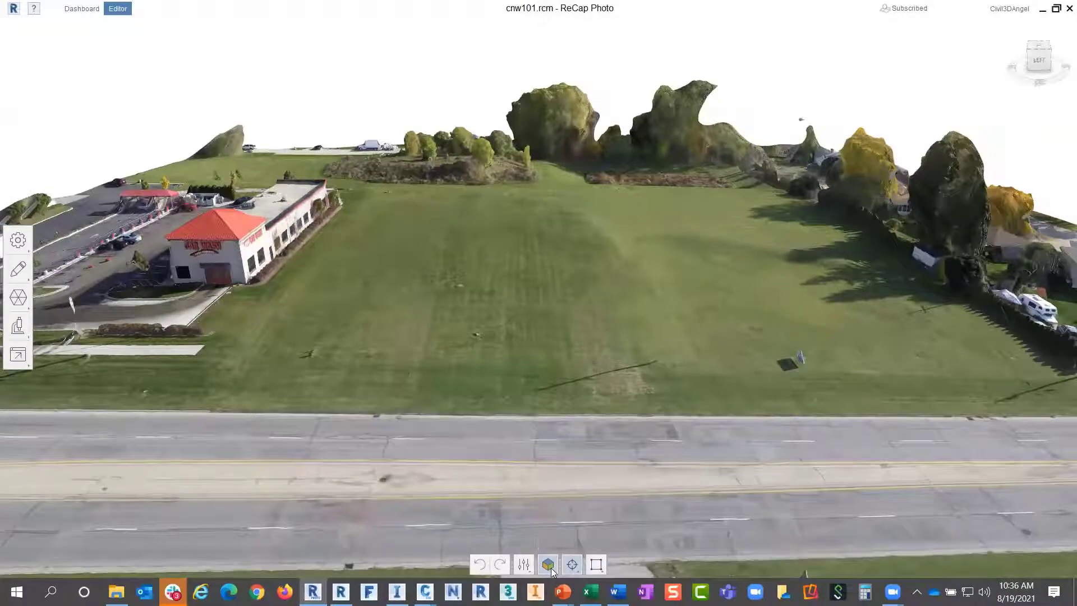
left_click(548, 565)
left_click(548, 462)
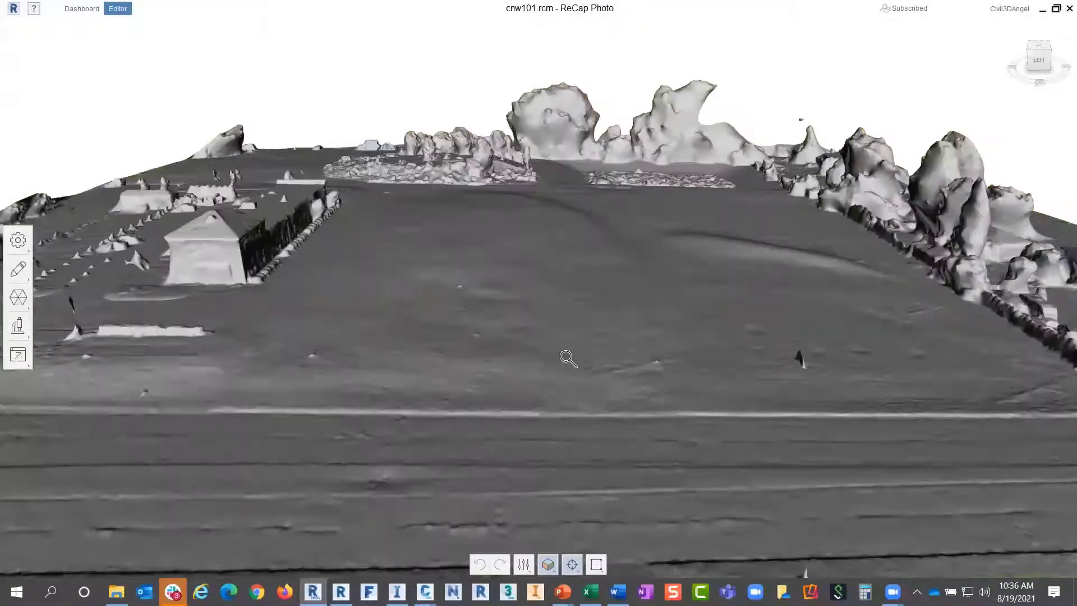
Orbit the grey shaded terrain to low oblique views, then return to the Dashboard
mouse_move(598, 354)
left_mouse_down()
mouse_move(669, 354)
mouse_move(599, 365)
left_mouse_up()
left_click_drag(599, 364, 570, 335)
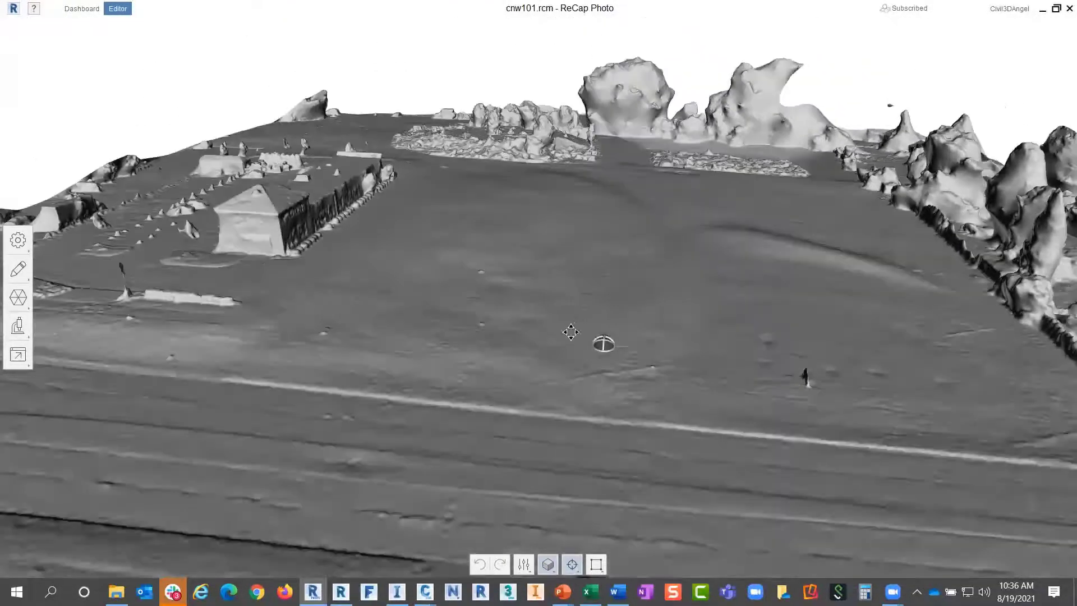
middle_click_drag(570, 335, 451, 345)
mouse_move(451, 345)
left_mouse_down()
mouse_move(496, 354)
mouse_move(520, 540)
mouse_move(477, 570)
left_mouse_up()
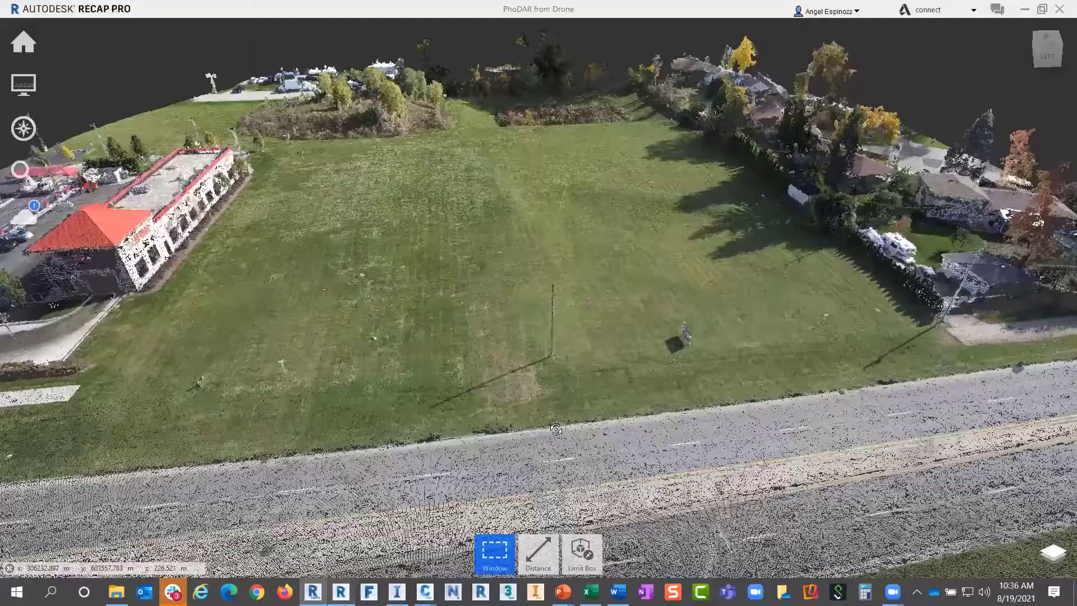
middle_click_drag(260, 348, 336, 576, "shift")
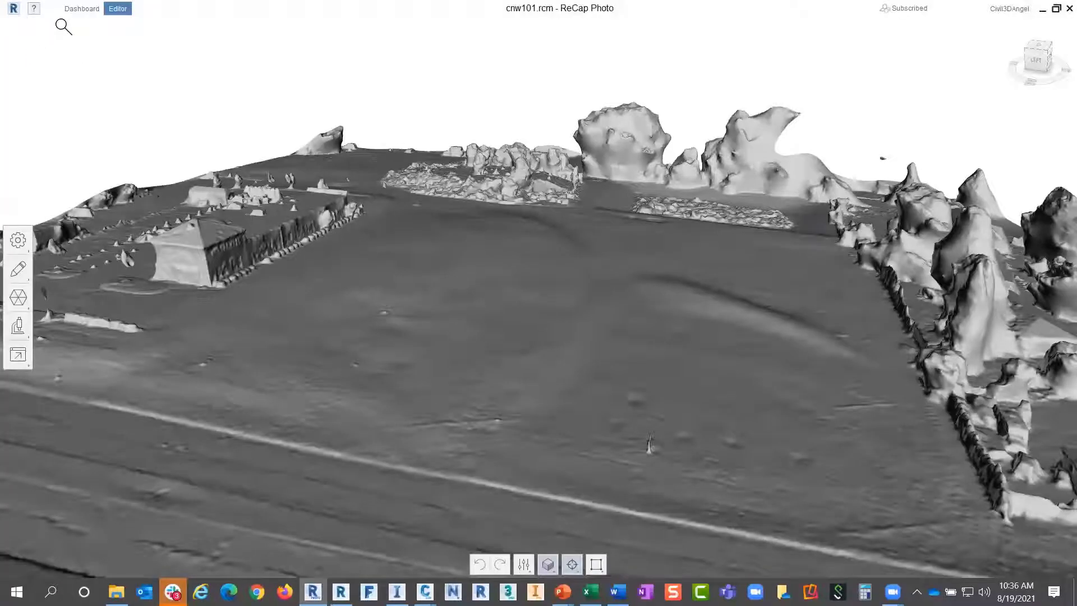
left_click(82, 9)
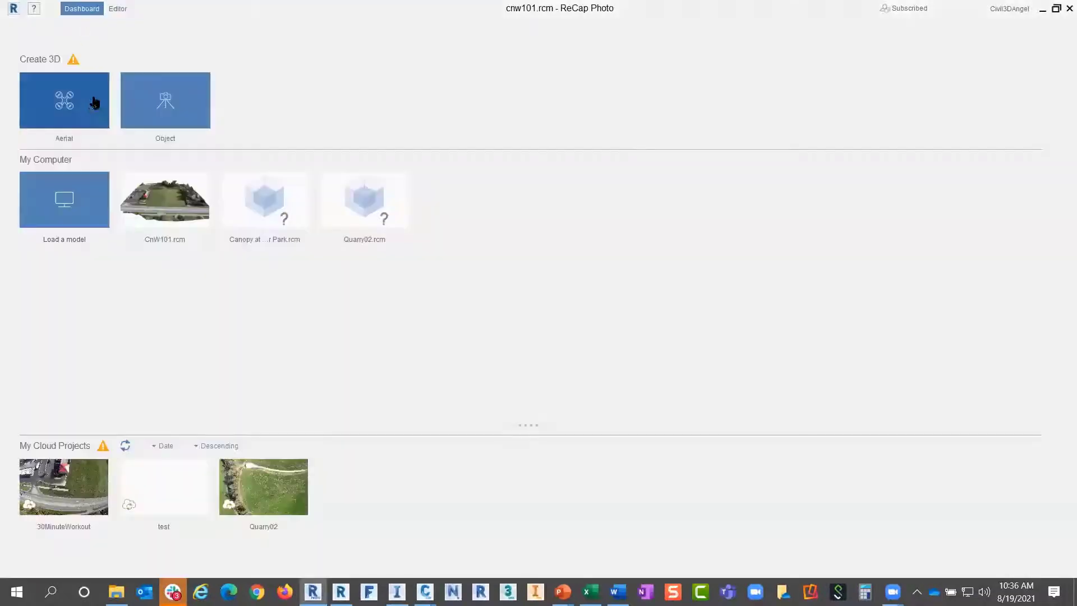
left_click(60, 96)
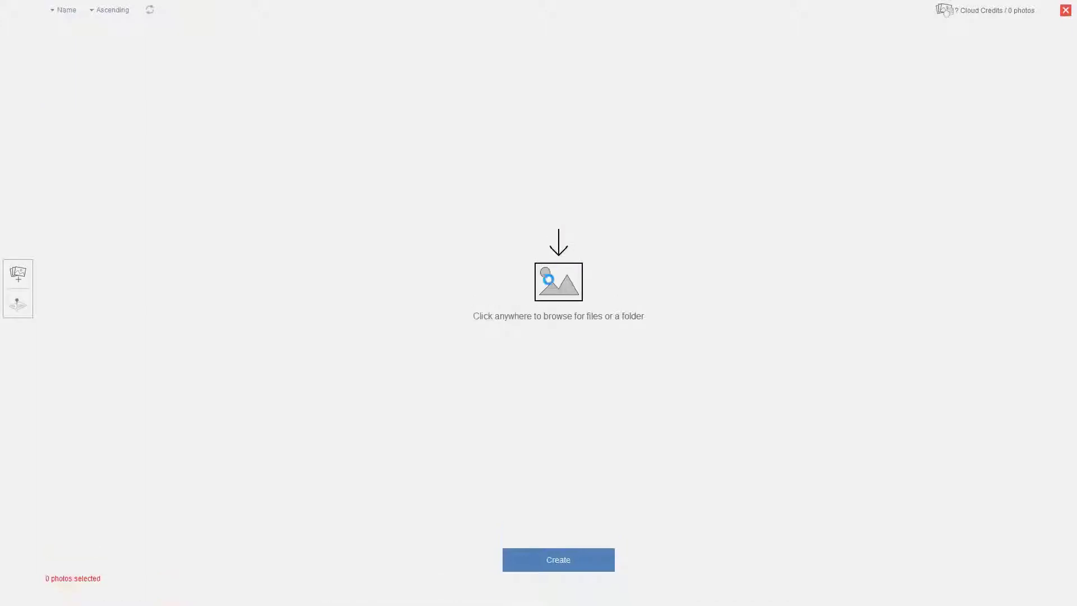
left_click(489, 249)
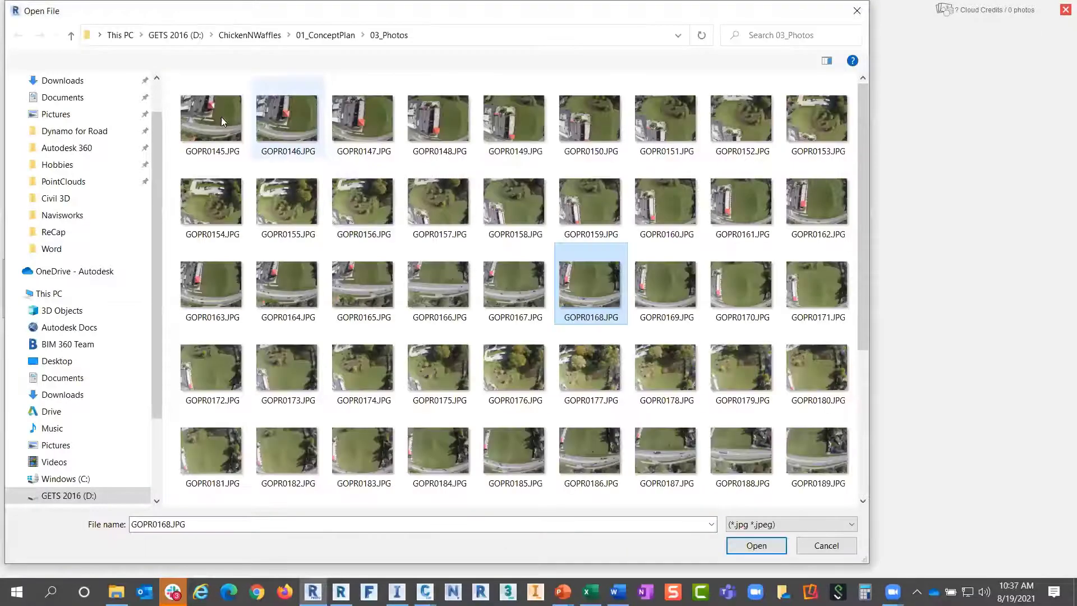
left_click(213, 131)
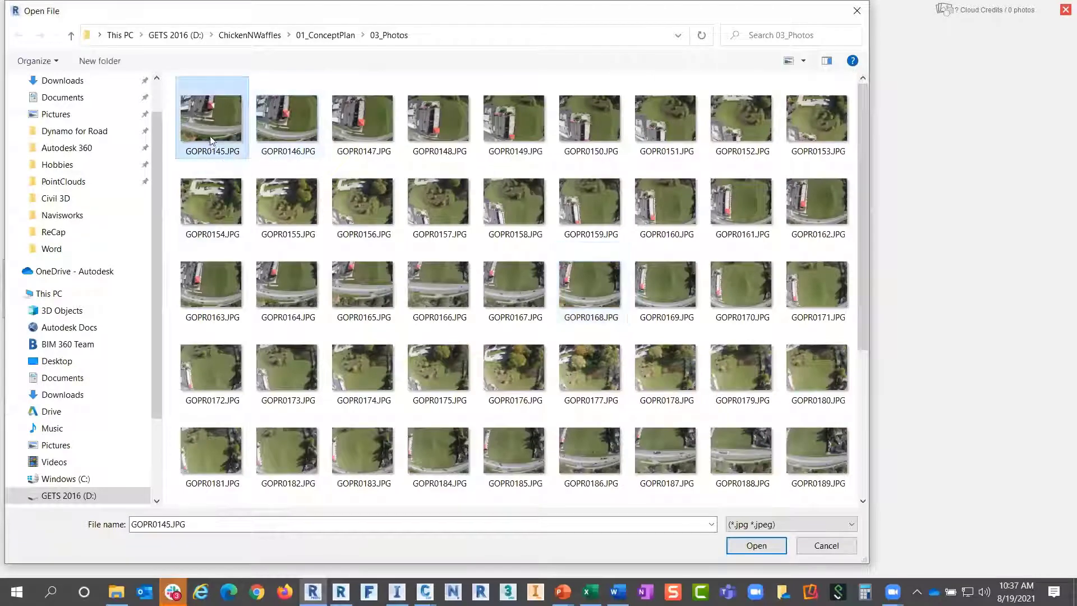
scroll(292, 386, "down", 5)
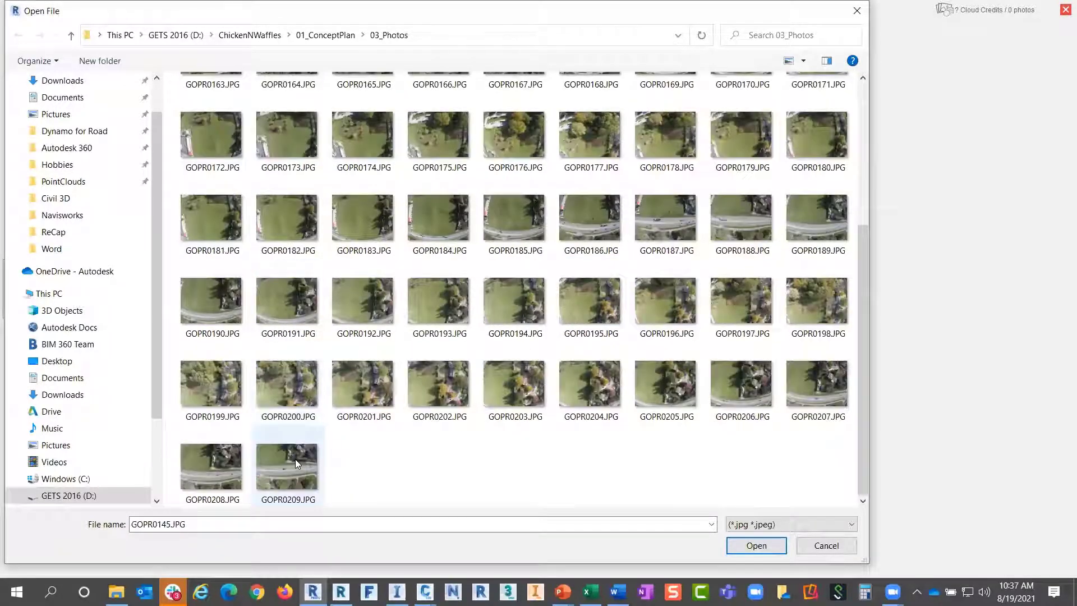
left_click(295, 459, "shift")
left_click(755, 545)
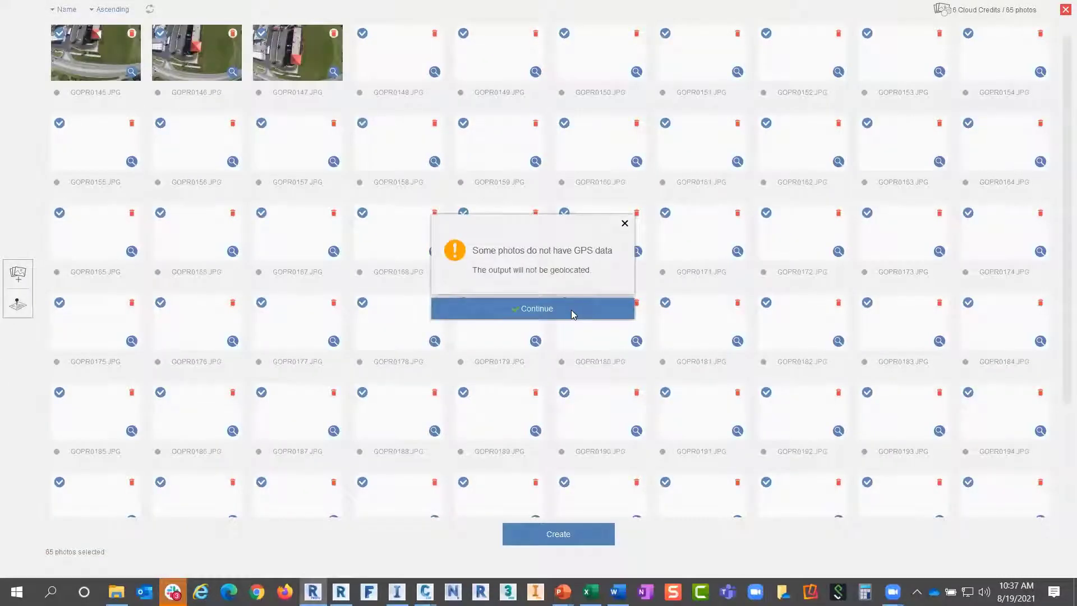
left_click(574, 313)
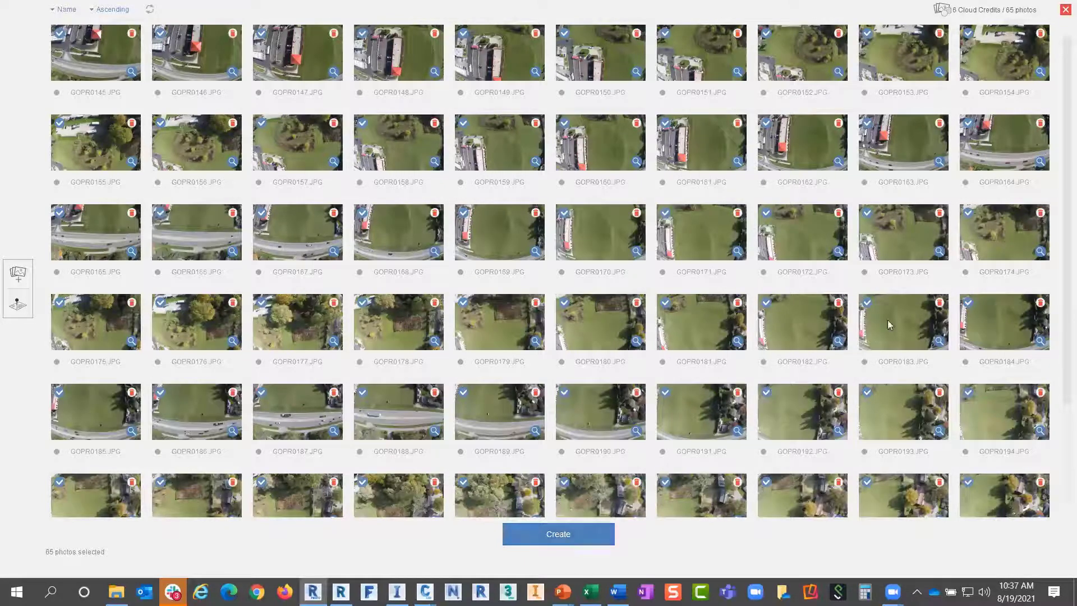
left_click(1064, 10)
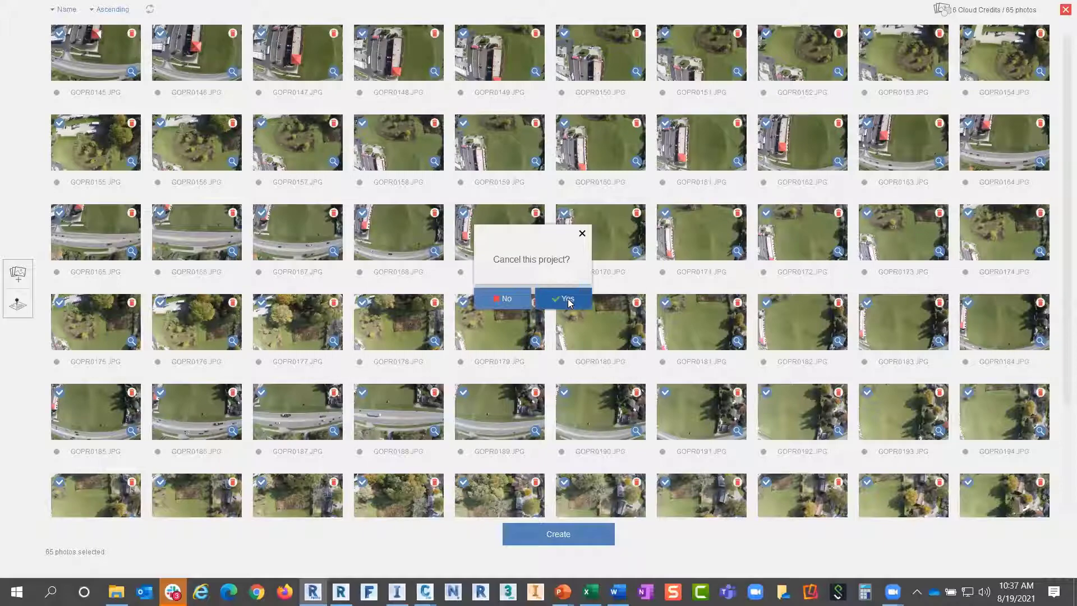
left_click(567, 300)
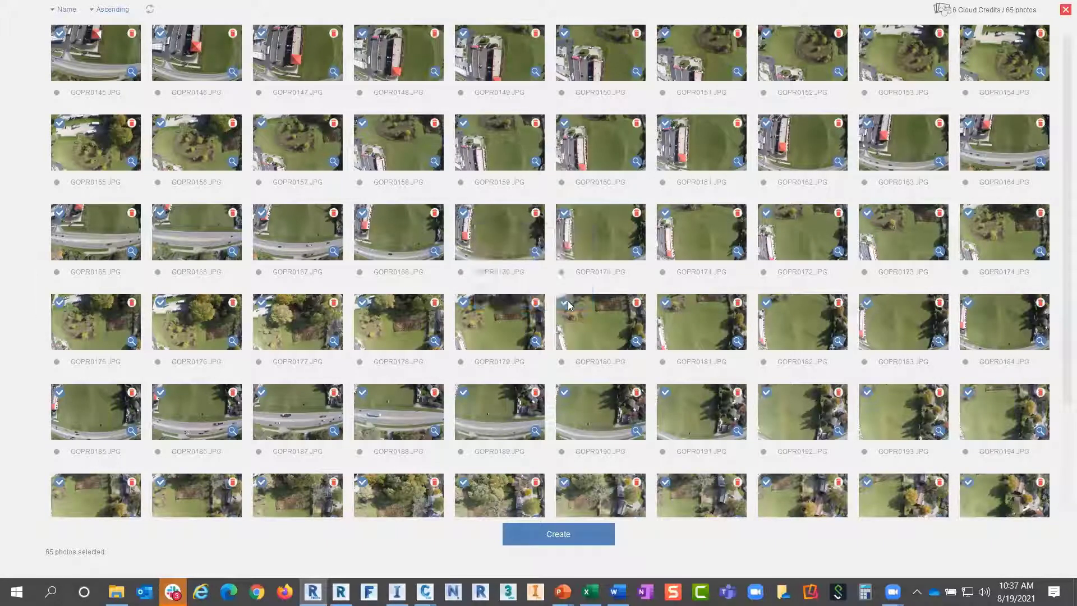
left_click(1064, 10)
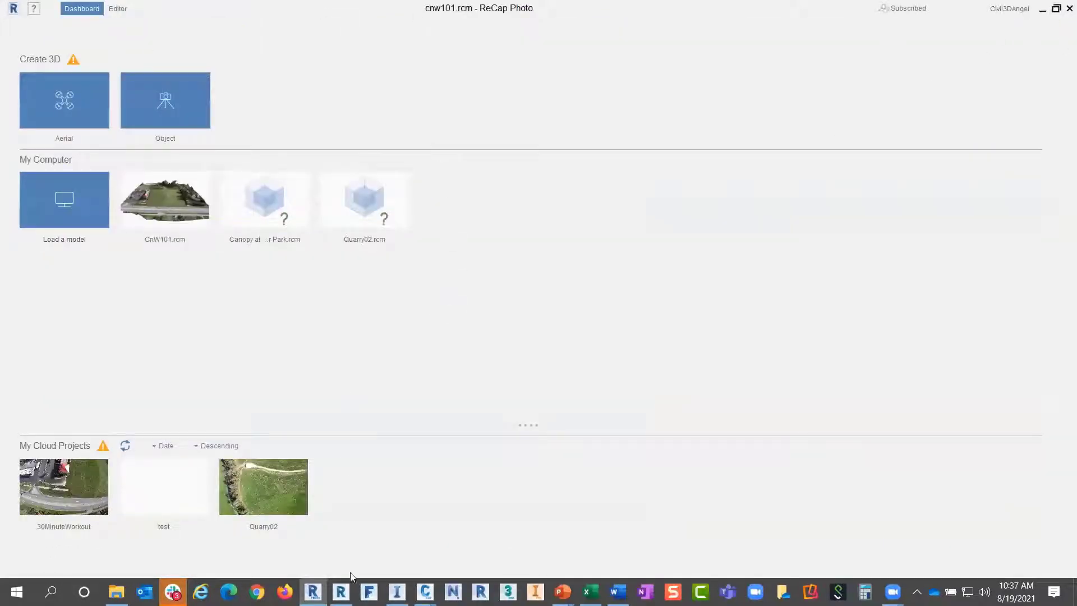
Back in ReCap Pro, open the PhoDAR from Manned Aircraft project and download its files
left_click(341, 592)
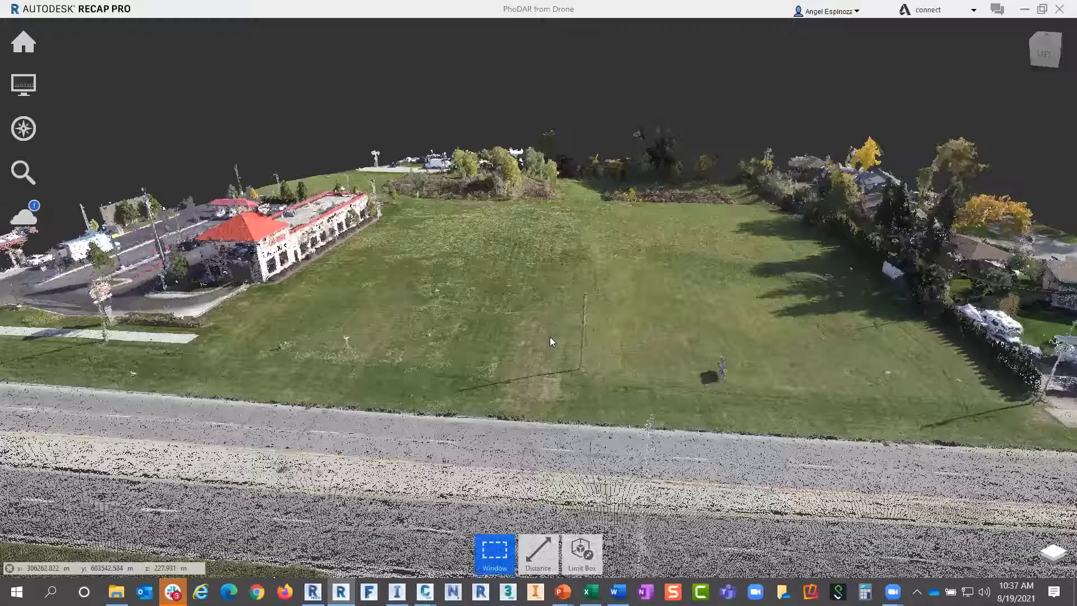
left_click(28, 42)
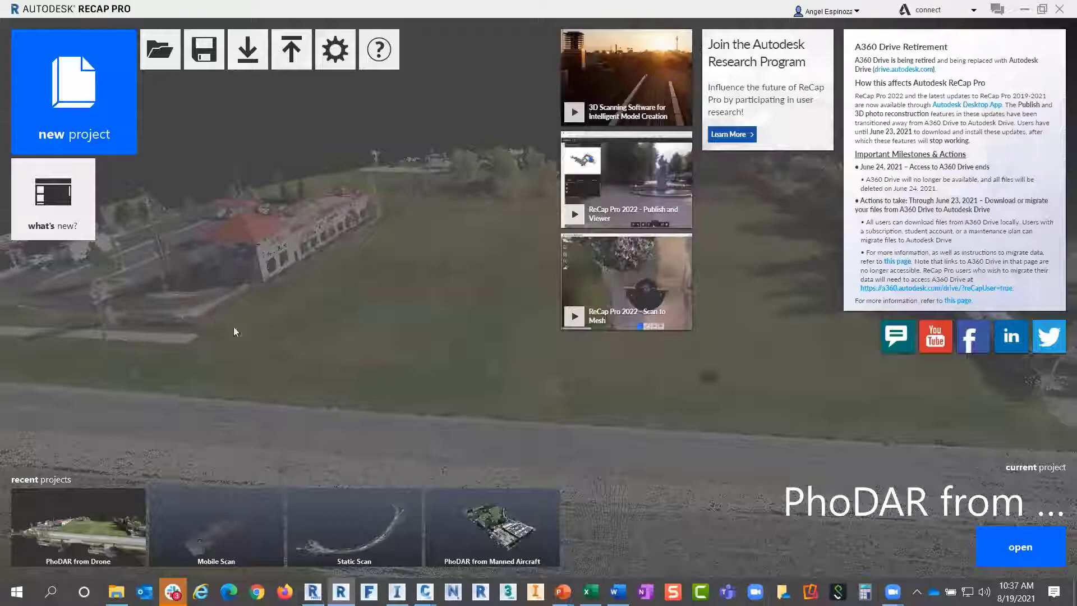
left_click(482, 528)
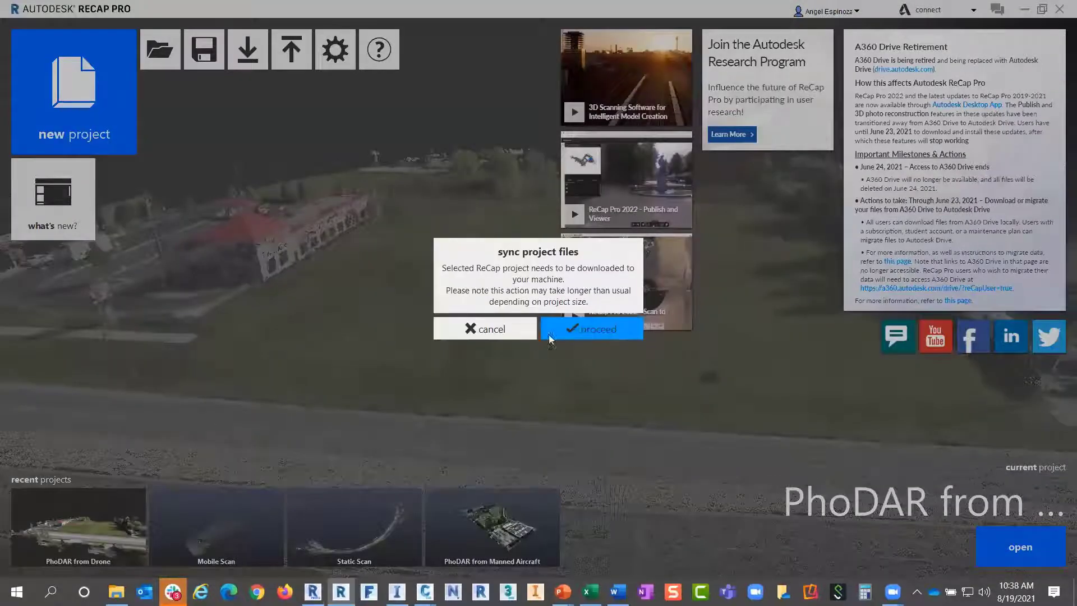
left_click(577, 330)
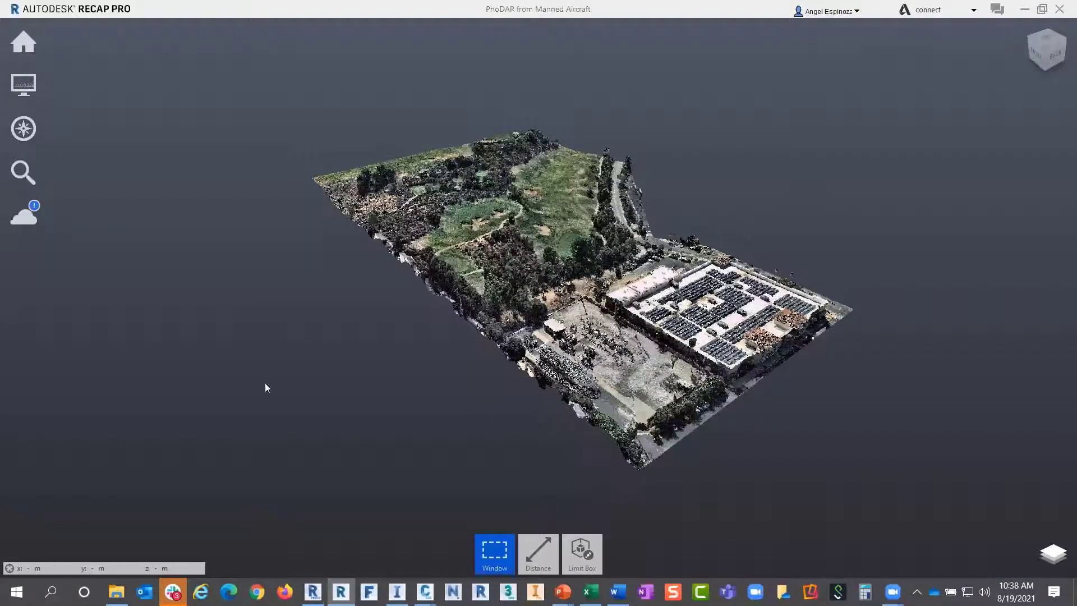
View the site from top-down, then in 3-D perspective, and return to the start page
left_click_drag(676, 309, 436, 164)
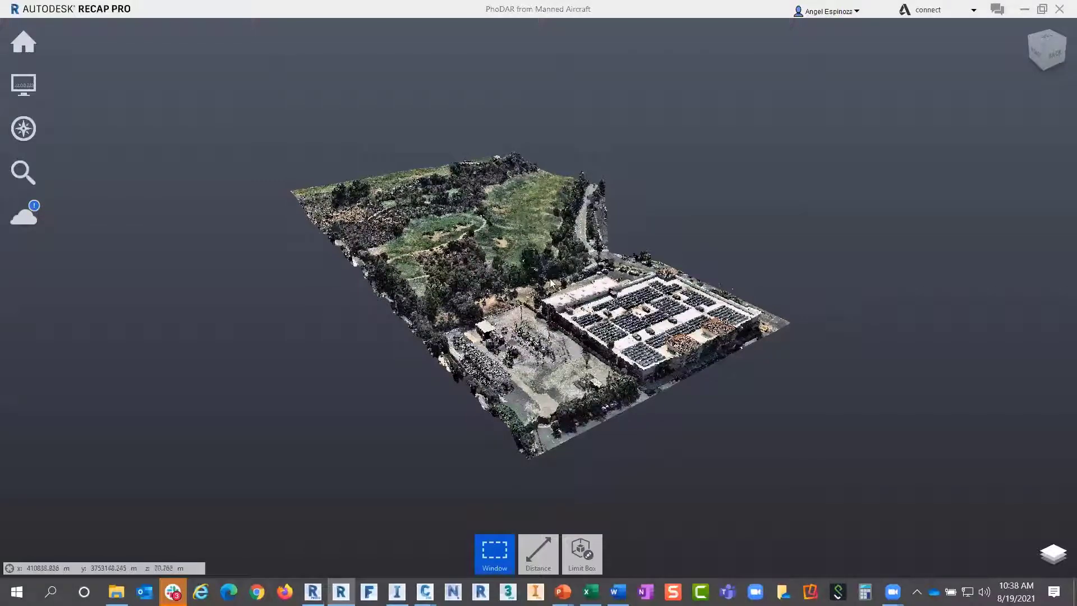
left_click_drag(553, 283, 453, 382)
middle_click_drag(453, 382, 575, 171, "shift")
scroll(469, 346, "down", 4)
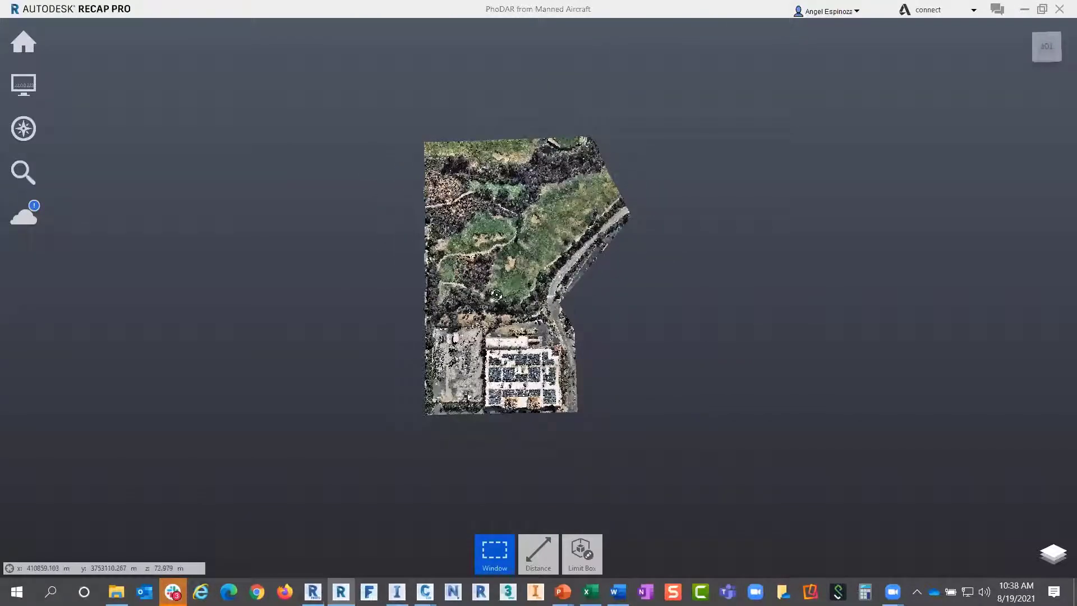
middle_click_drag(496, 295, 540, 246, "shift")
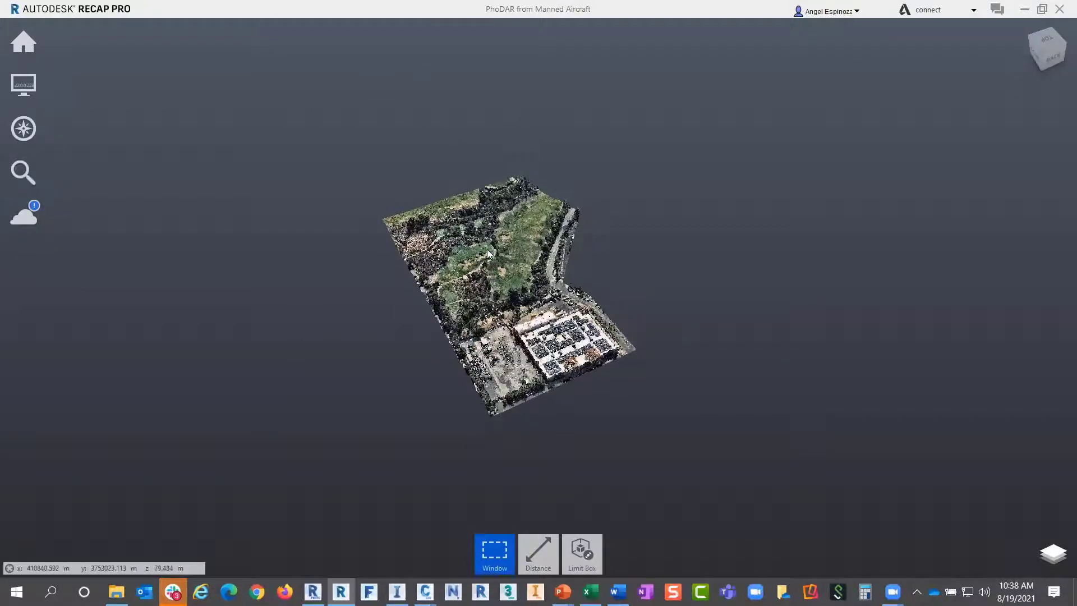
scroll(488, 254, "up", 5)
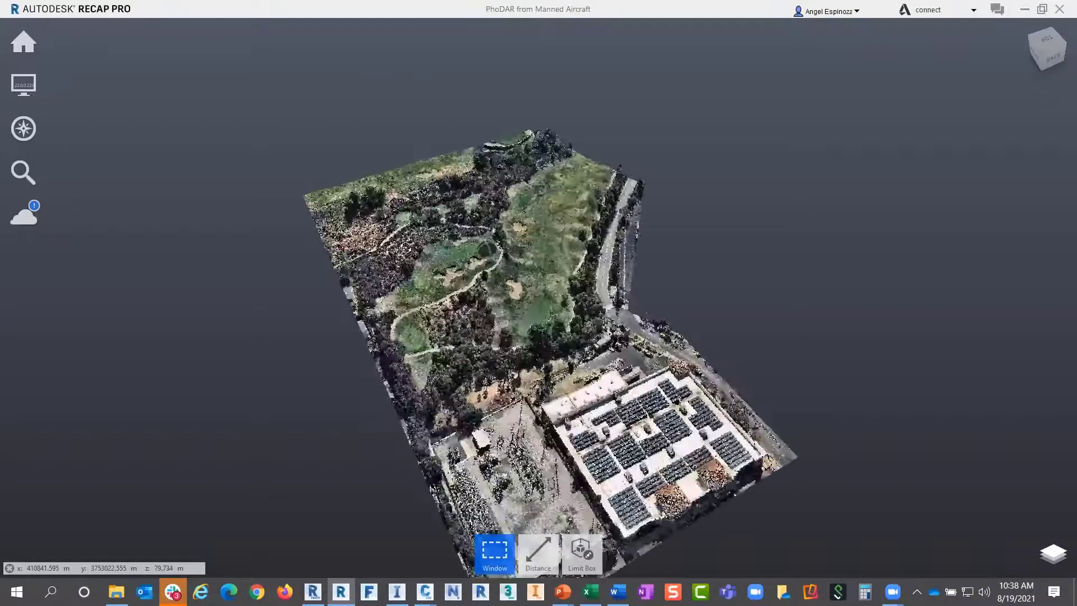
left_click_drag(407, 247, 474, 236)
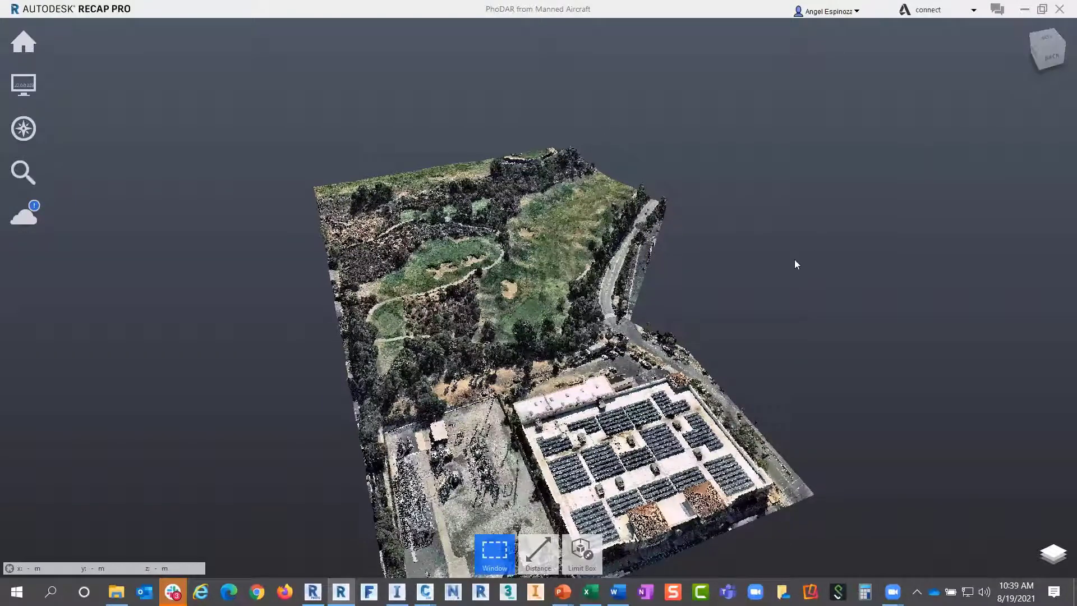
left_click(23, 41)
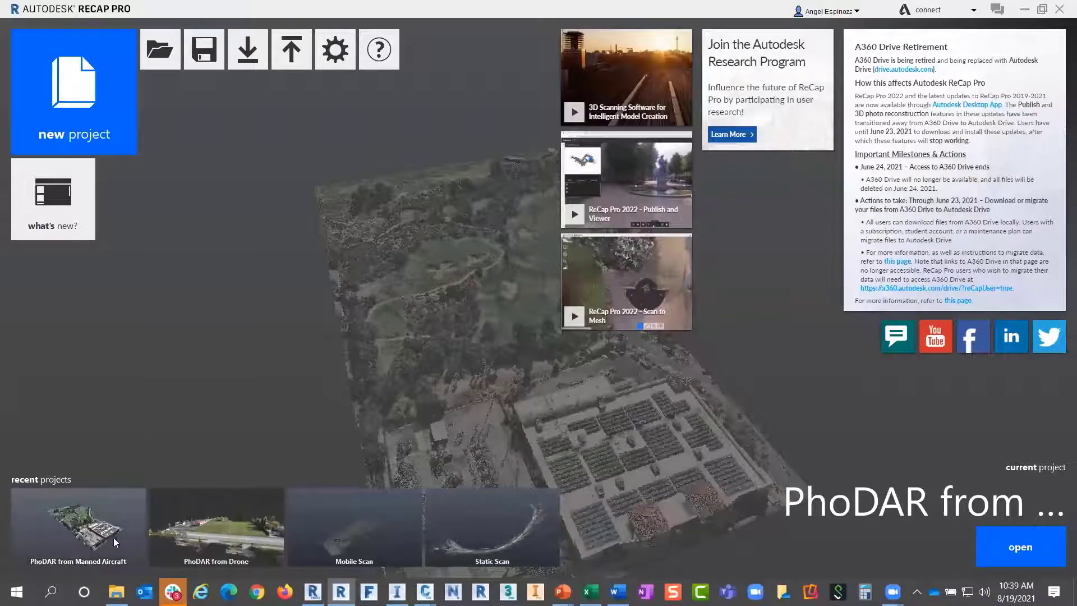
Select the PhoDAR from Manned Aircraft tile, then bring InfraWorks 2022 to the front
left_click(80, 537)
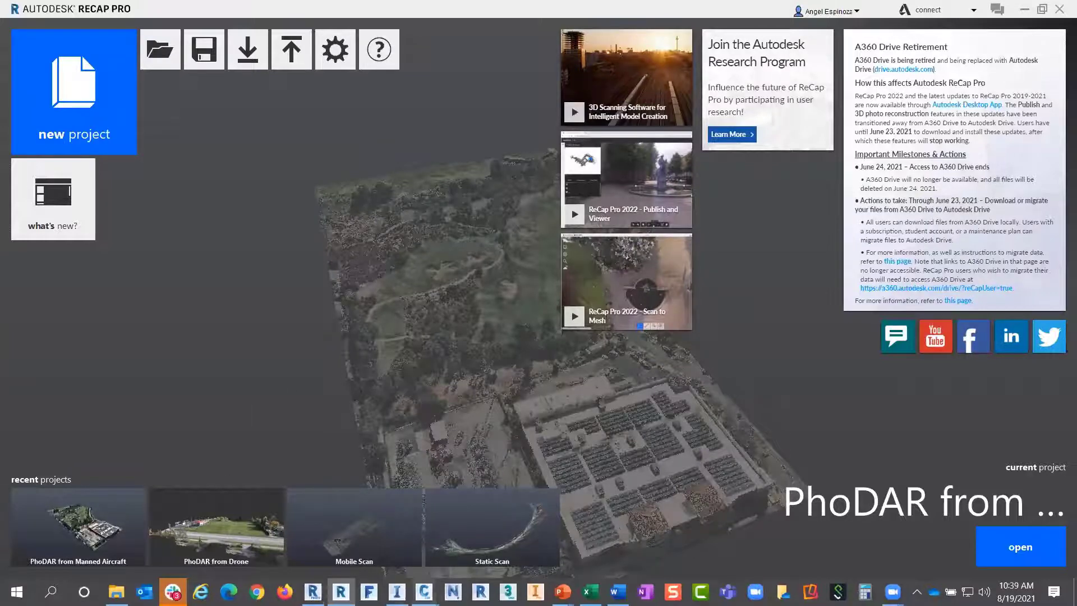
left_click(397, 591)
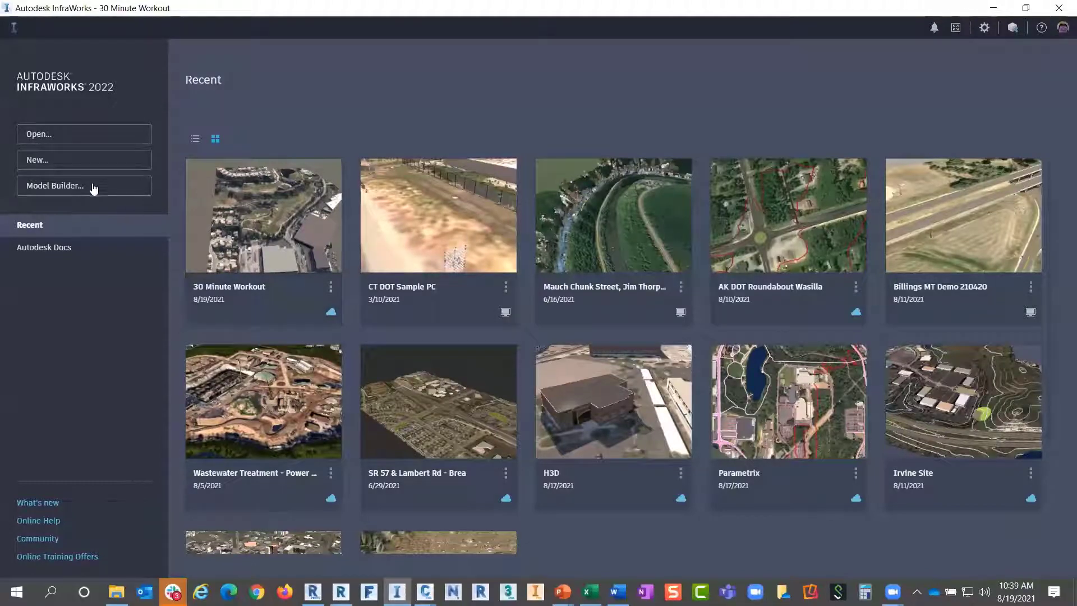
left_click(62, 188)
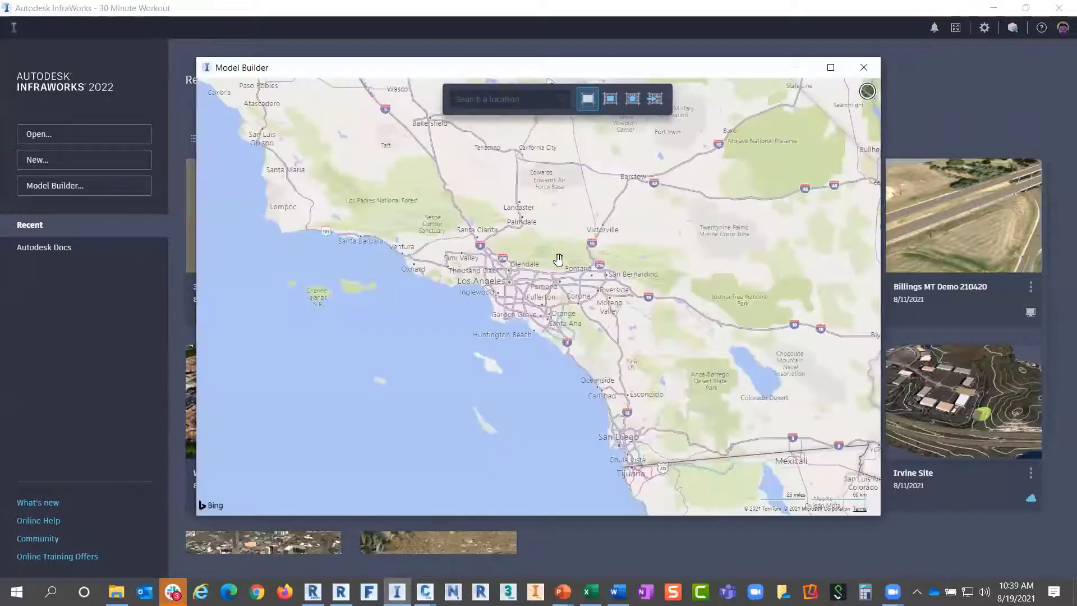
scroll(526, 292, "up", 3)
scroll(528, 287, "up", 5)
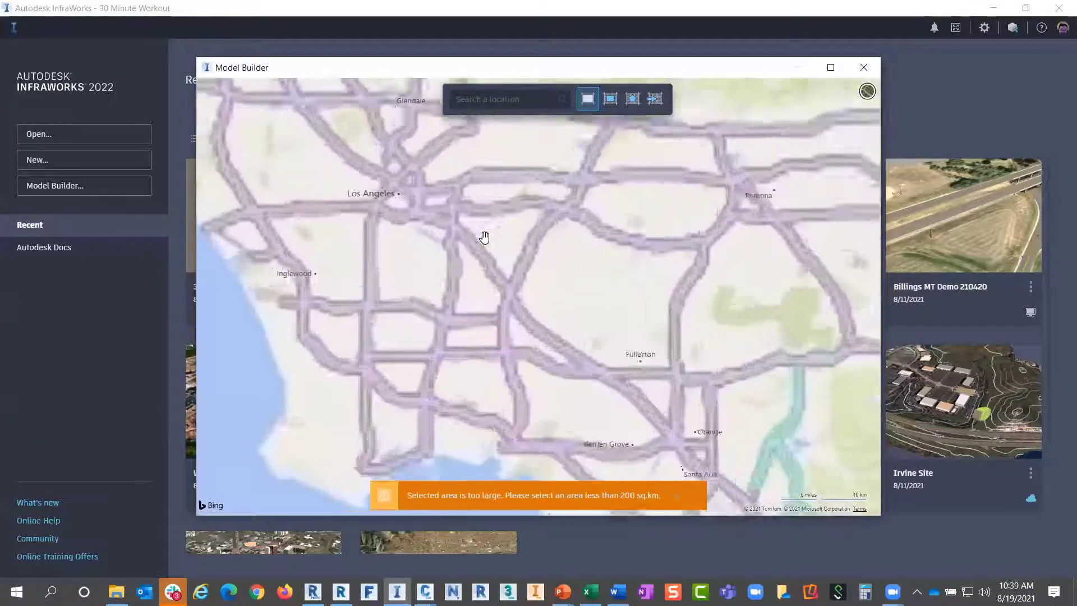
left_click_drag(483, 236, 600, 328)
left_click_drag(511, 256, 489, 173)
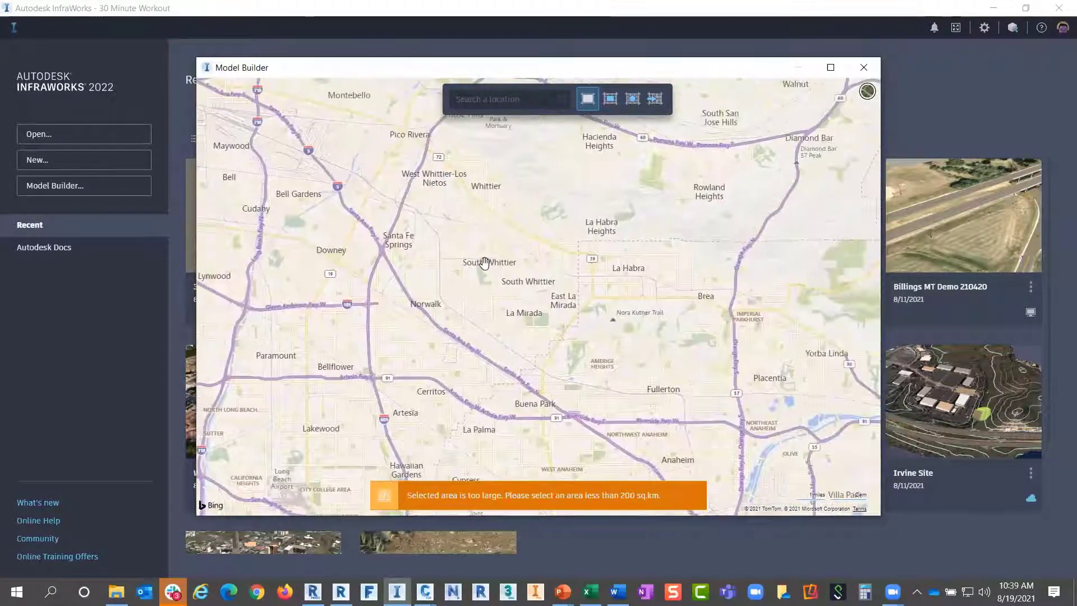
scroll(593, 326, "up", 5)
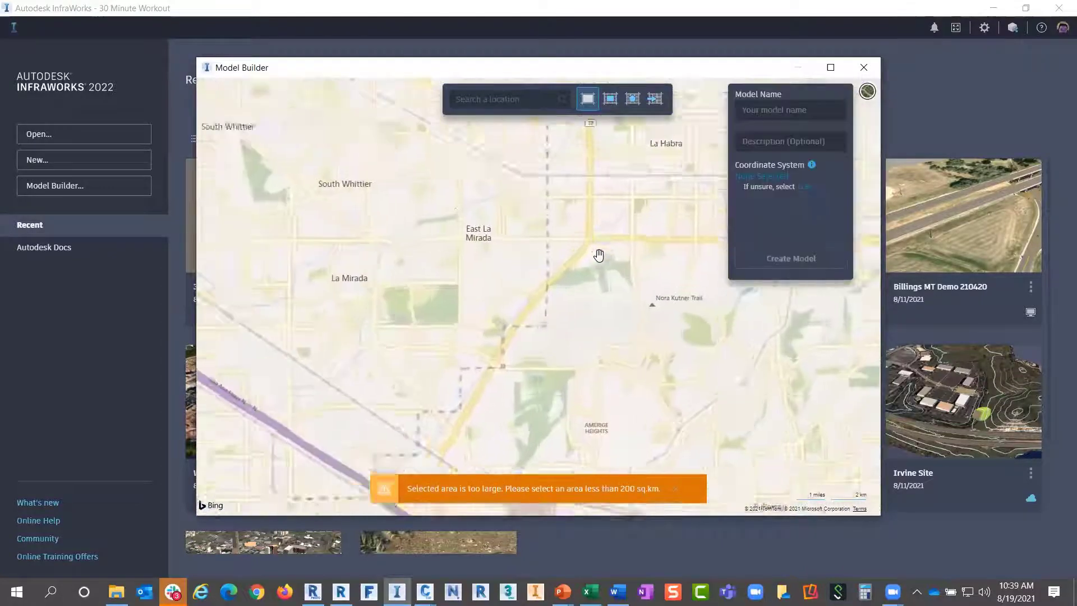
left_click_drag(599, 251, 531, 285)
scroll(531, 285, "up", 4)
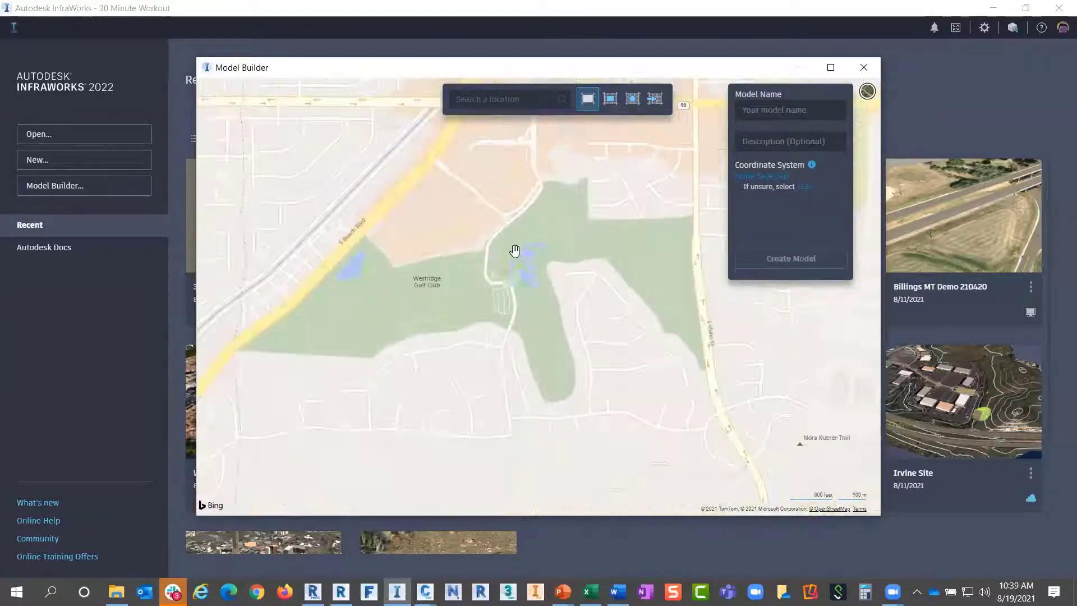
left_click(866, 90)
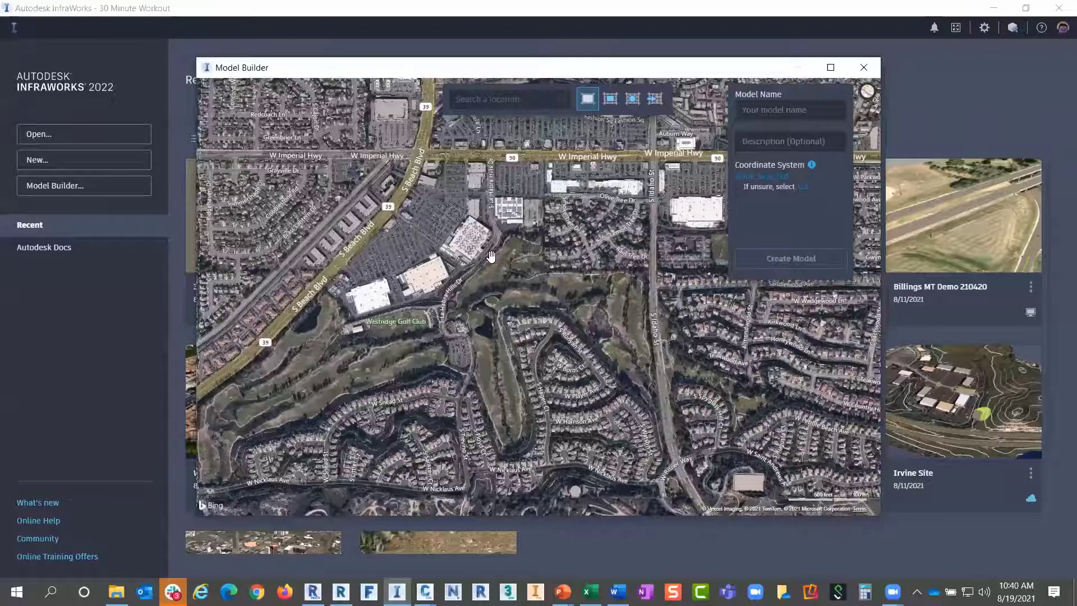
left_click(774, 112)
left_click(780, 262)
left_click(864, 70)
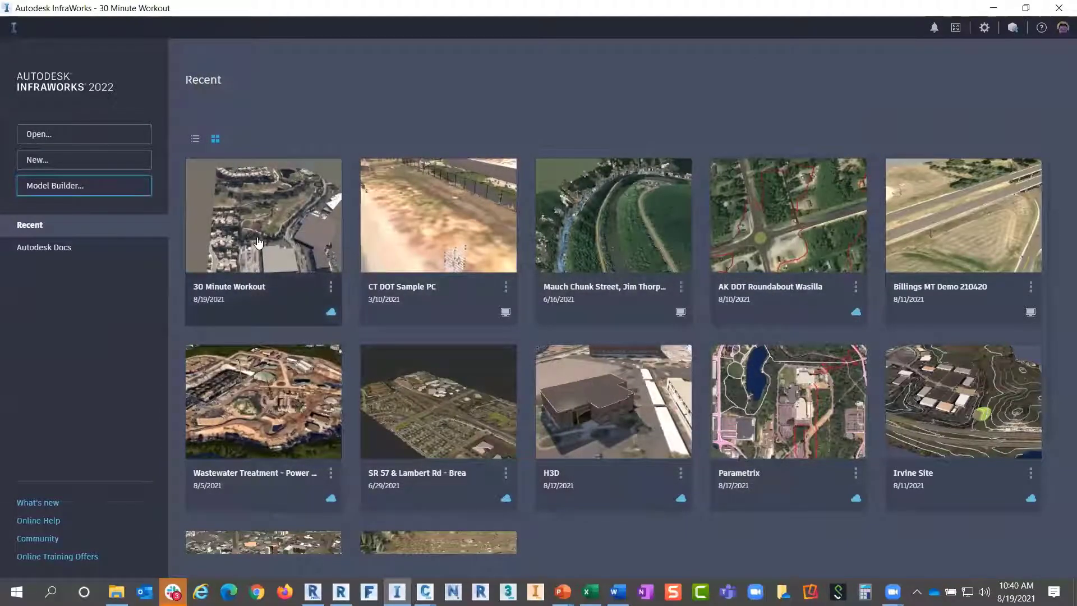
Open the 30 Minute Workout model and orbit over the neighbourhood and parking lots
left_click(258, 242)
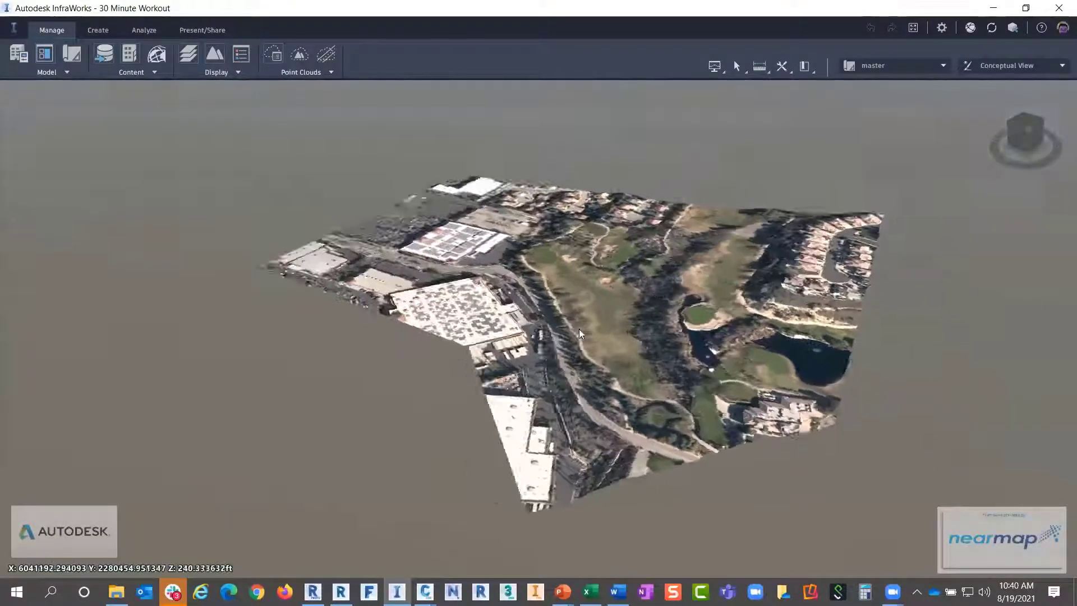
left_click_drag(580, 334, 549, 203)
scroll(548, 203, "down", 5)
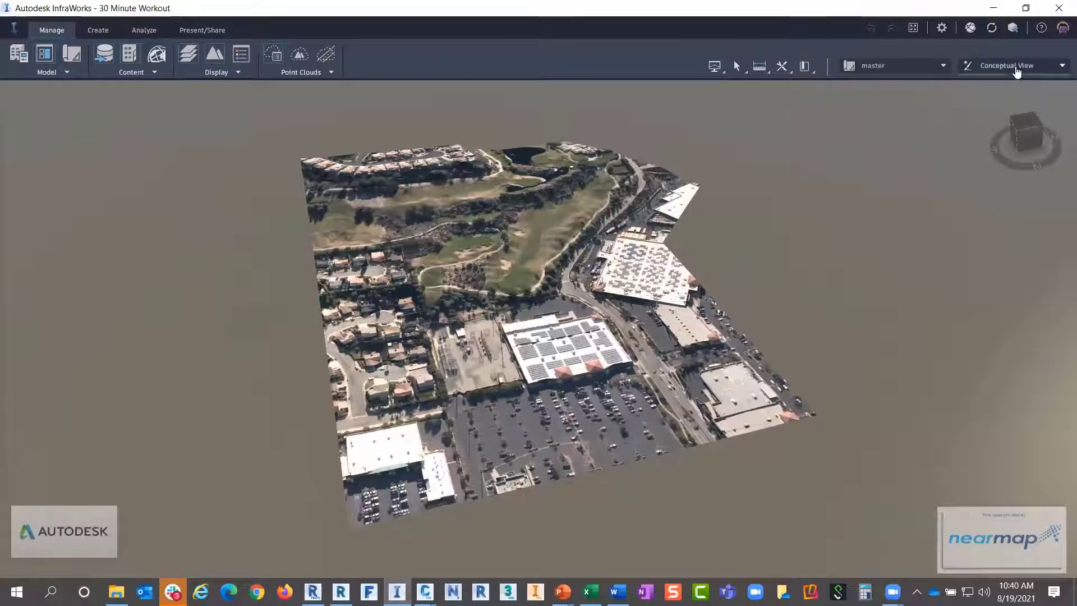
Show the terrain in the Wireframe visual style and zoom into the golf course
left_click(1063, 66)
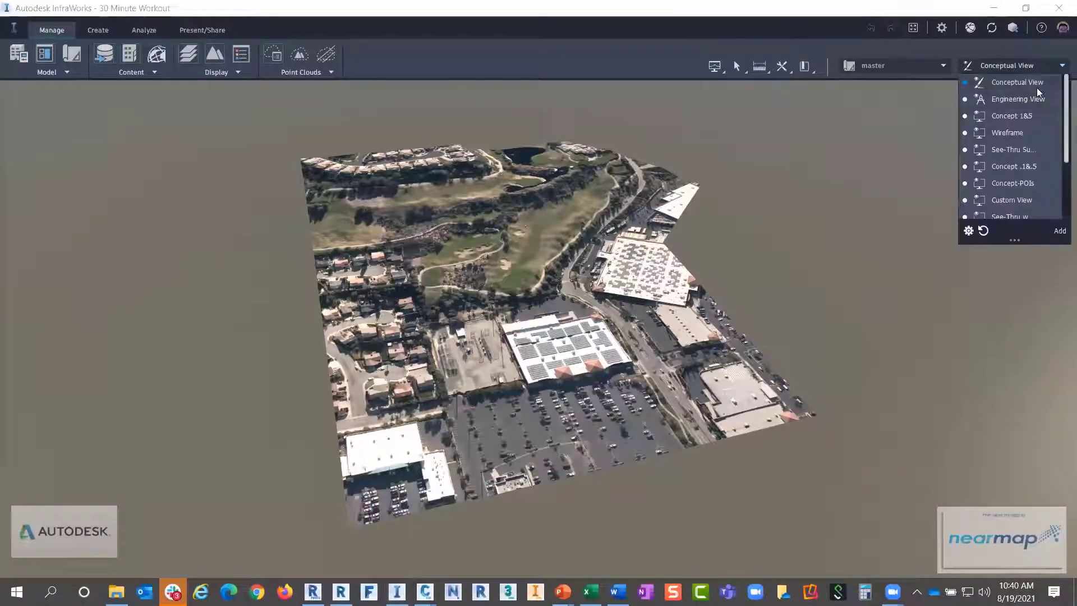
left_click(1001, 168)
left_click(495, 292)
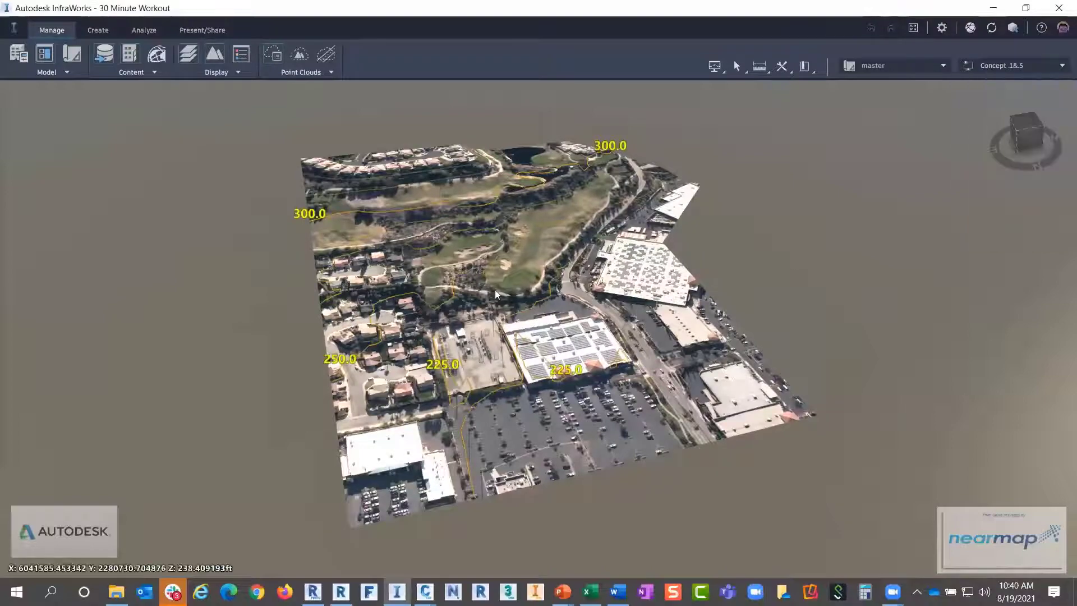
scroll(495, 290, "up", 4)
scroll(495, 288, "up", 5)
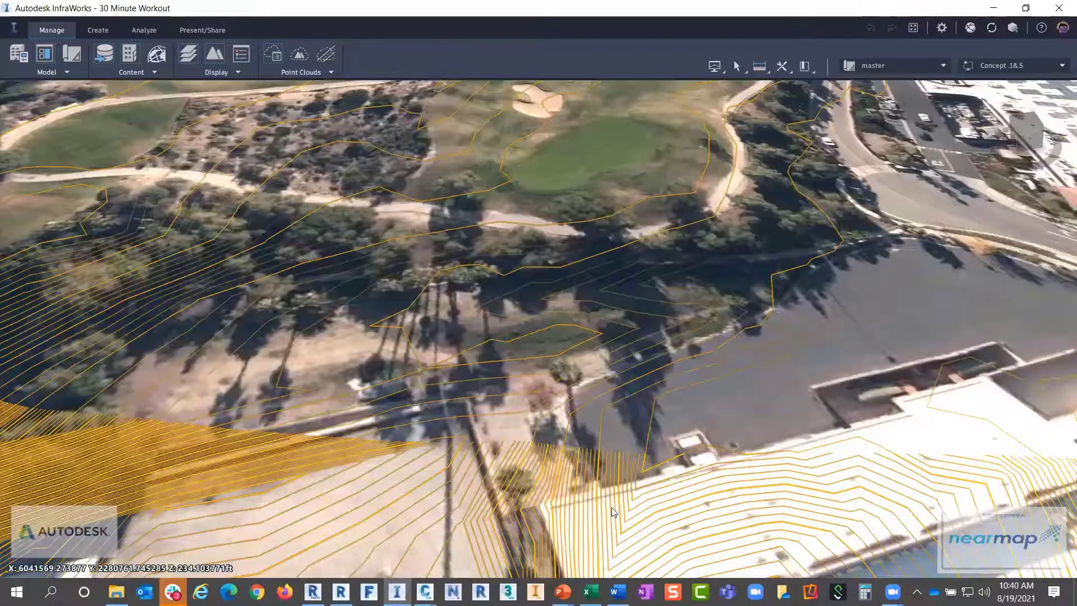
scroll(721, 443, "up", 3)
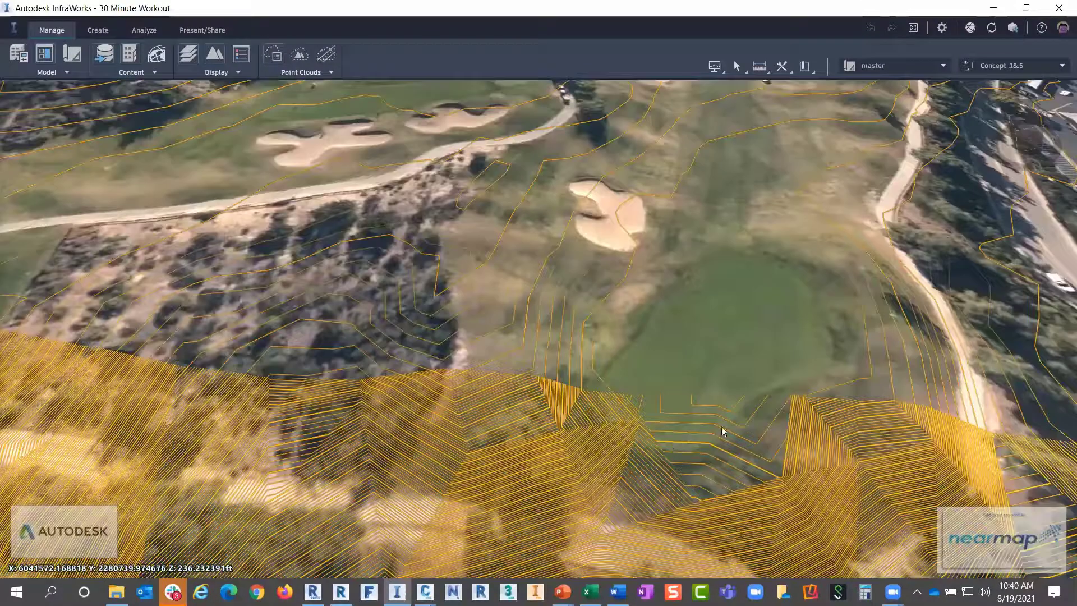
left_click_drag(746, 414, 1063, 67)
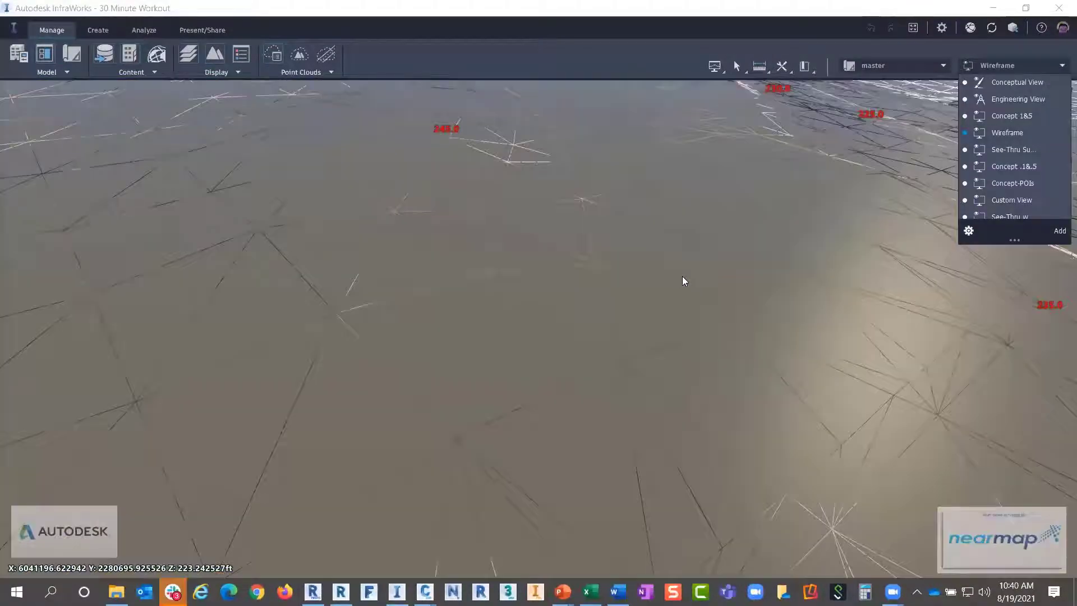
Dismiss the visual style list and shift the wireframe terrain to reveal more mesh
left_click(696, 291)
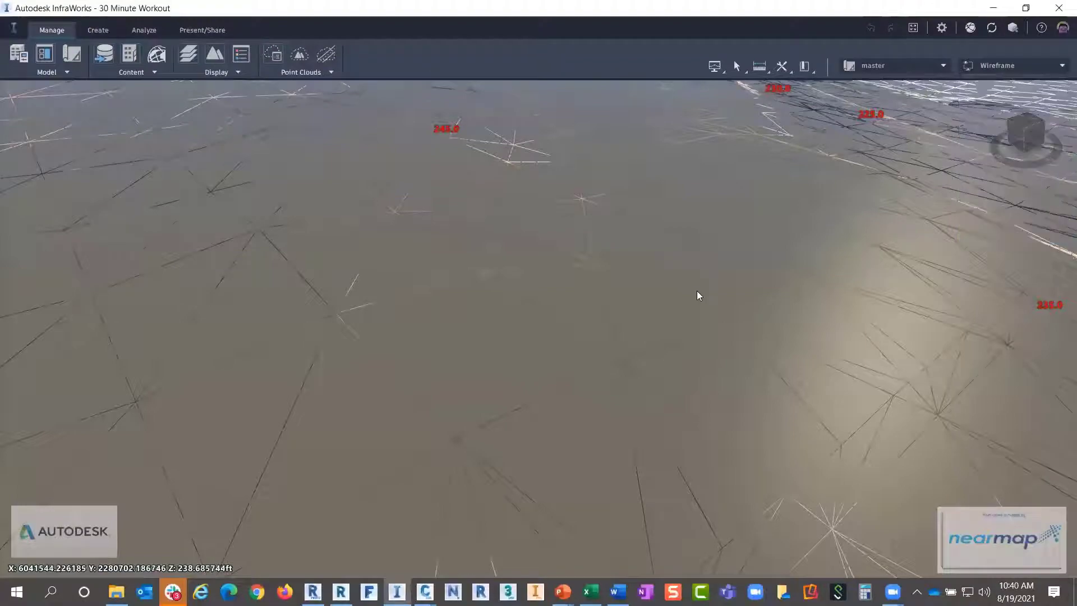
scroll(697, 290, "down", 5)
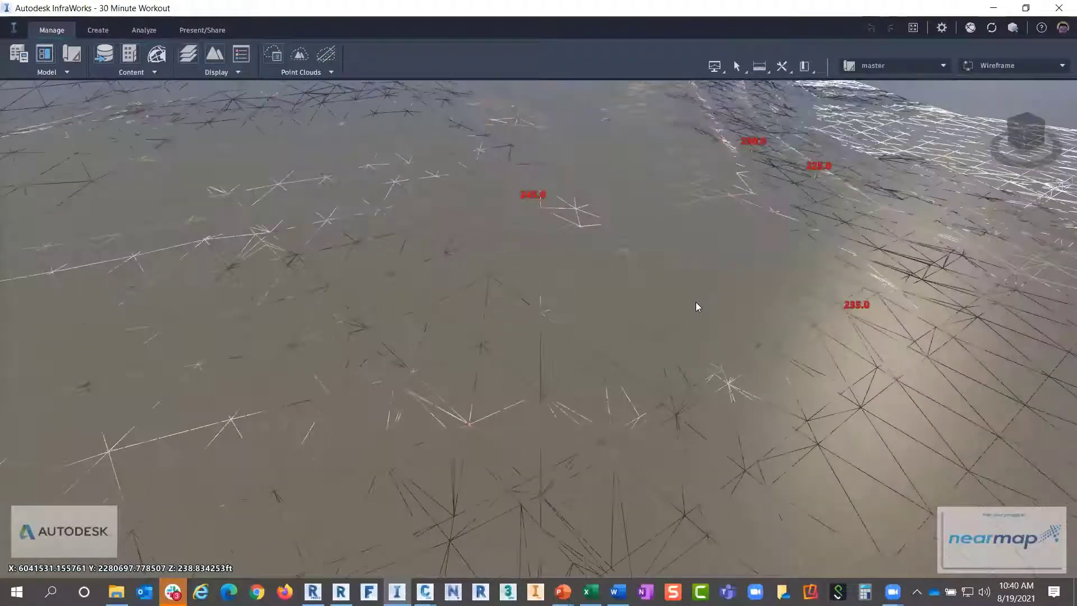
scroll(697, 302, "down", 4)
middle_click_drag(630, 403, 578, 405)
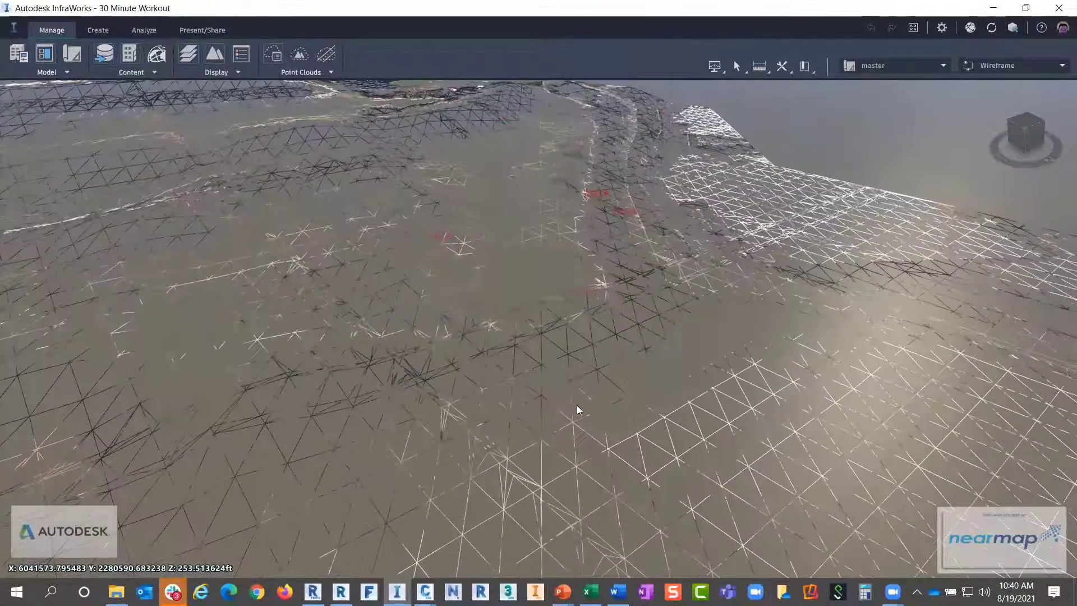
left_click_drag(543, 369, 575, 365)
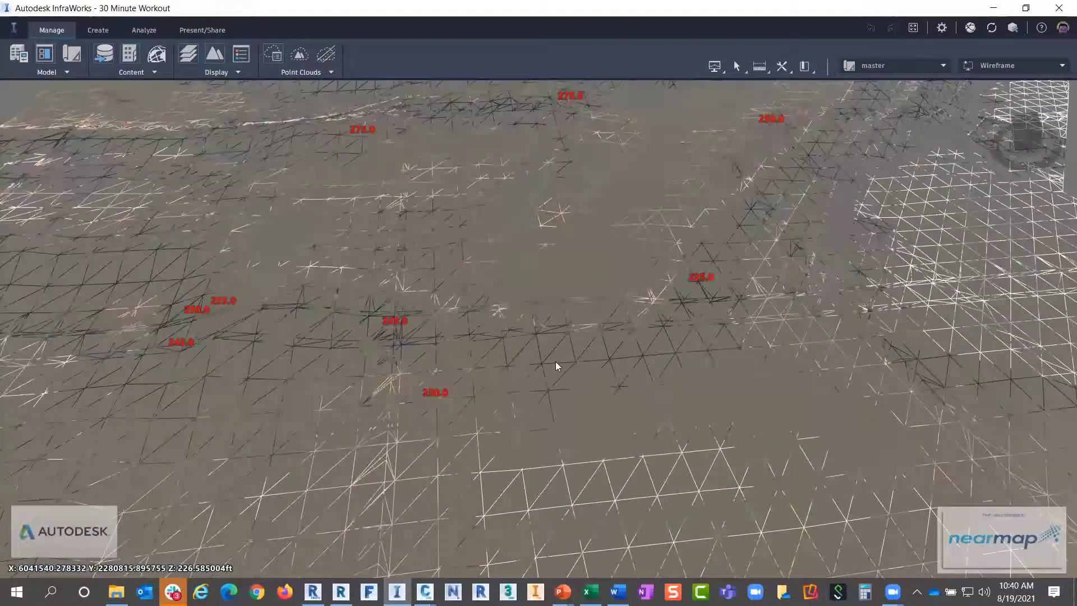
Zoom out over the whole wireframe terrain and list proposals ALT01 to ALT04
scroll(556, 361, "down", 2)
left_click_drag(457, 382, 438, 318)
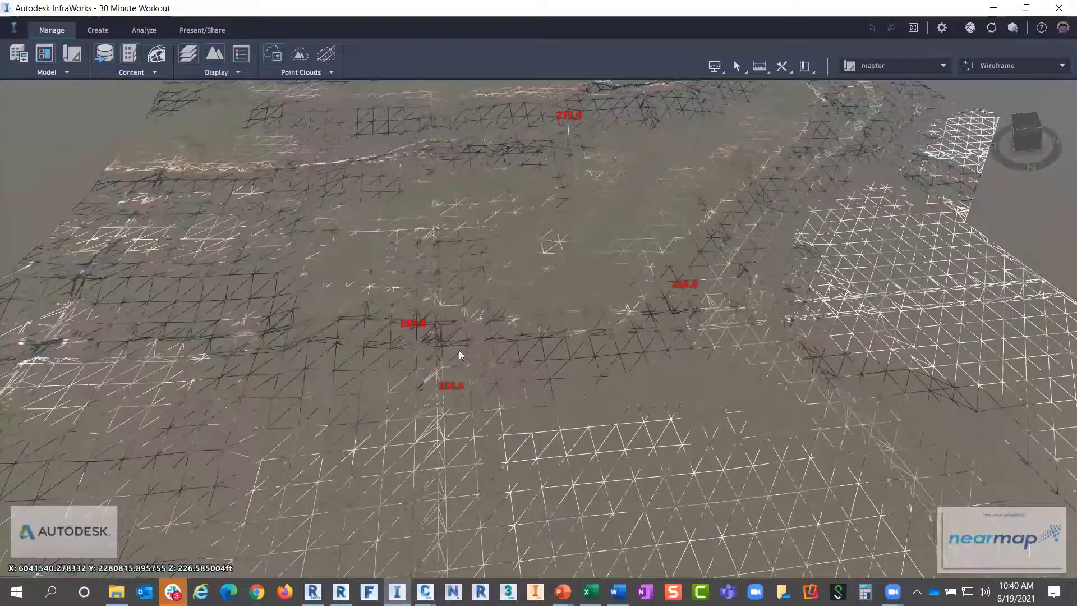
scroll(459, 350, "down", 1)
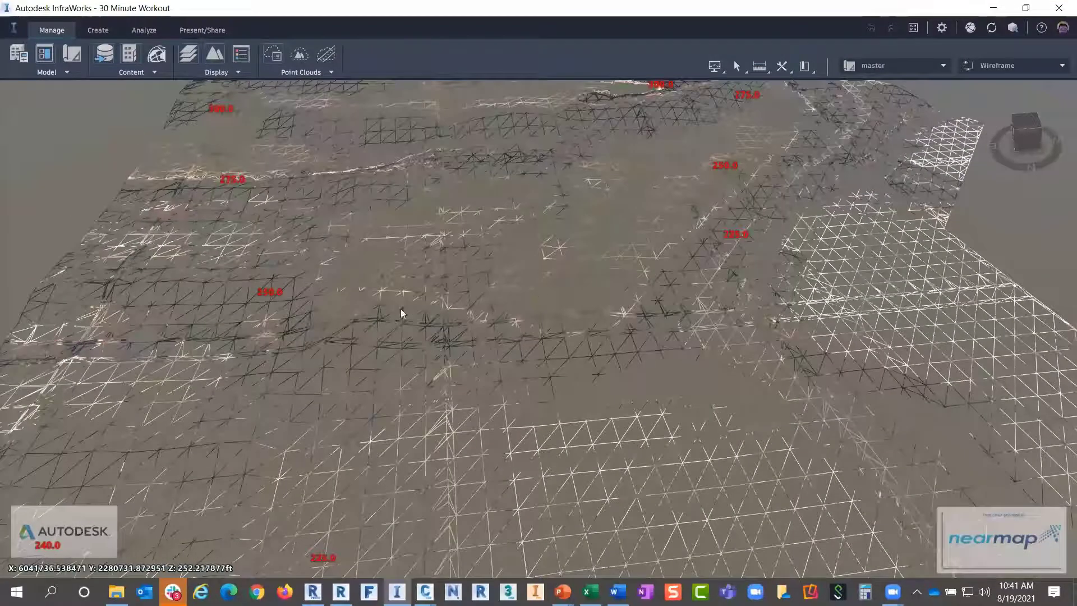
scroll(409, 308, "down", 3)
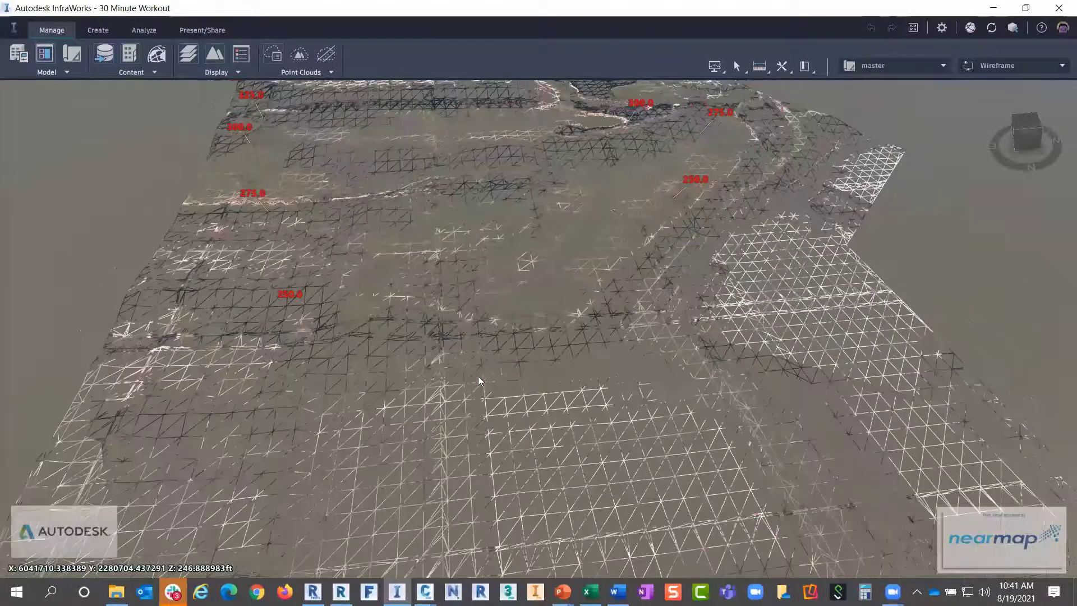
scroll(478, 380, "down", 5)
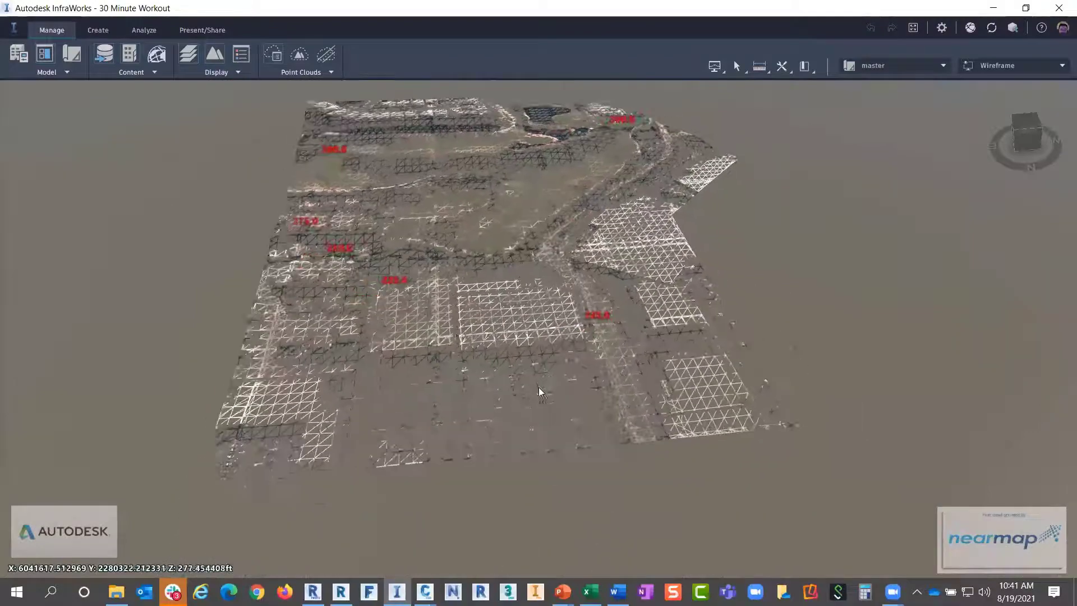
scroll(539, 348, "up", 3)
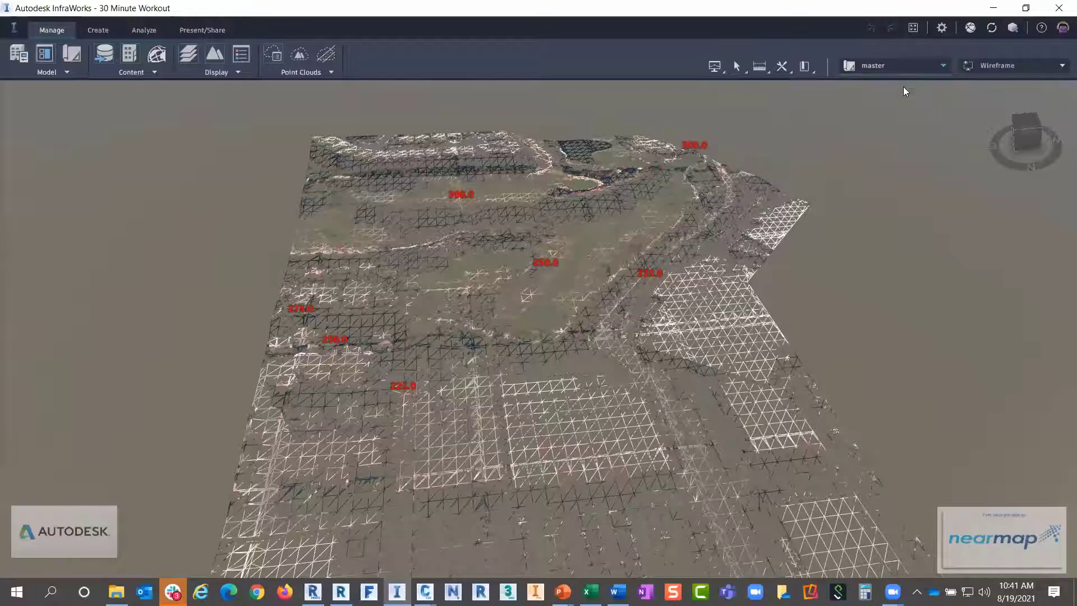
left_click(904, 66)
scroll(898, 150, "up", 2)
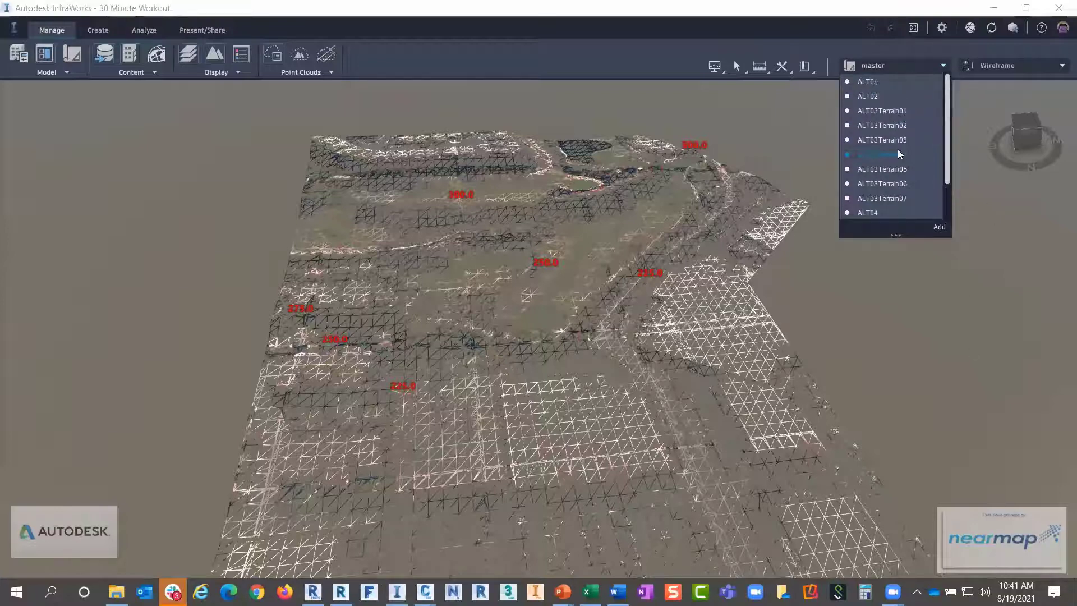
Make ALT01 the active proposal and zoom in toward the golf course
left_click(871, 96)
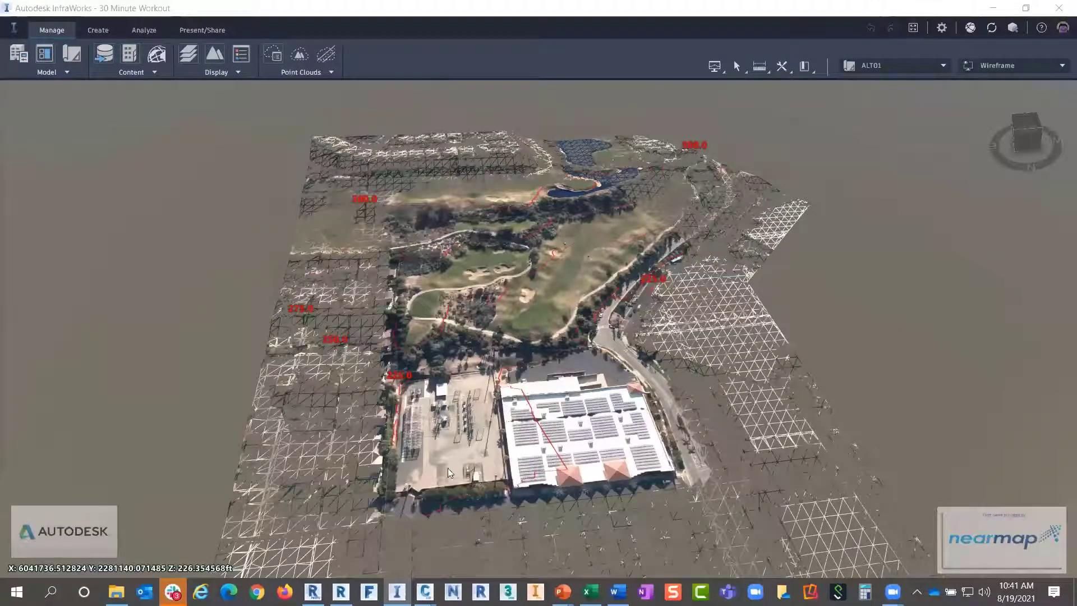
scroll(557, 279, "up", 3)
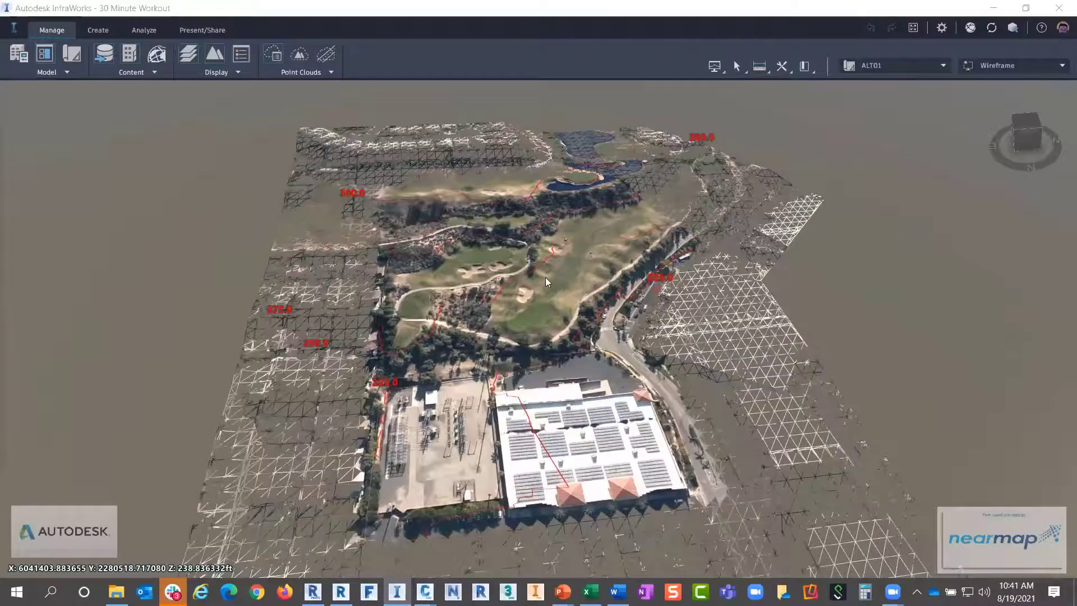
scroll(544, 277, "up", 5)
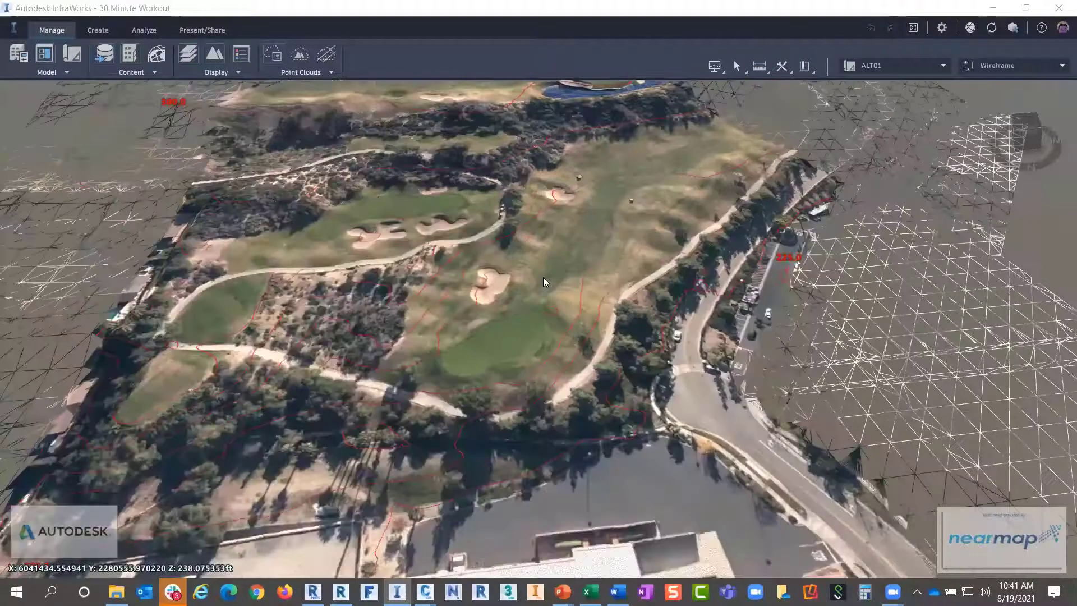
scroll(542, 277, "up", 5)
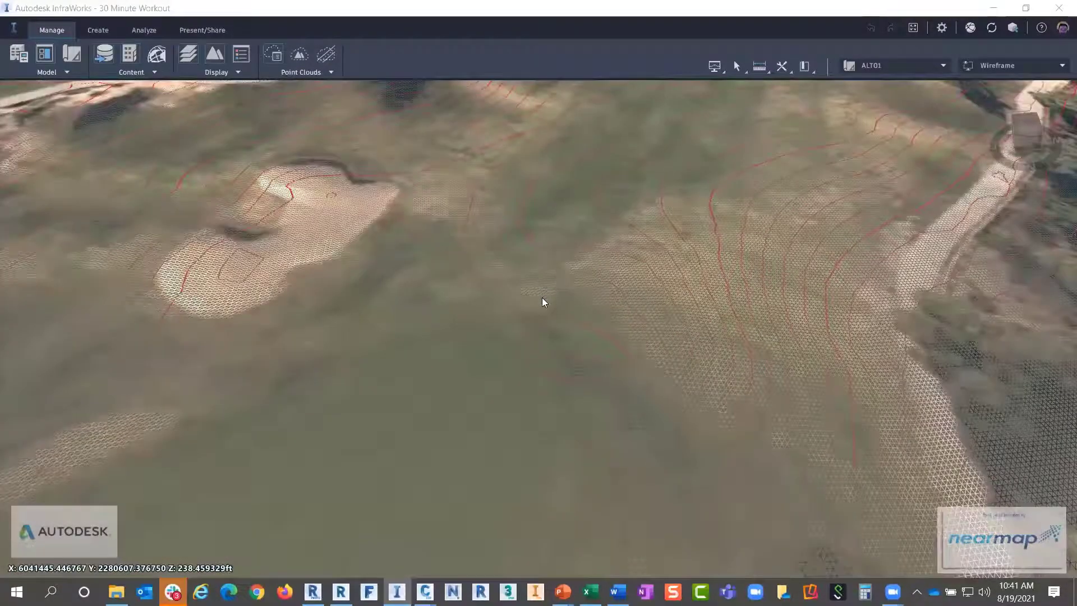
scroll(546, 312, "up", 5)
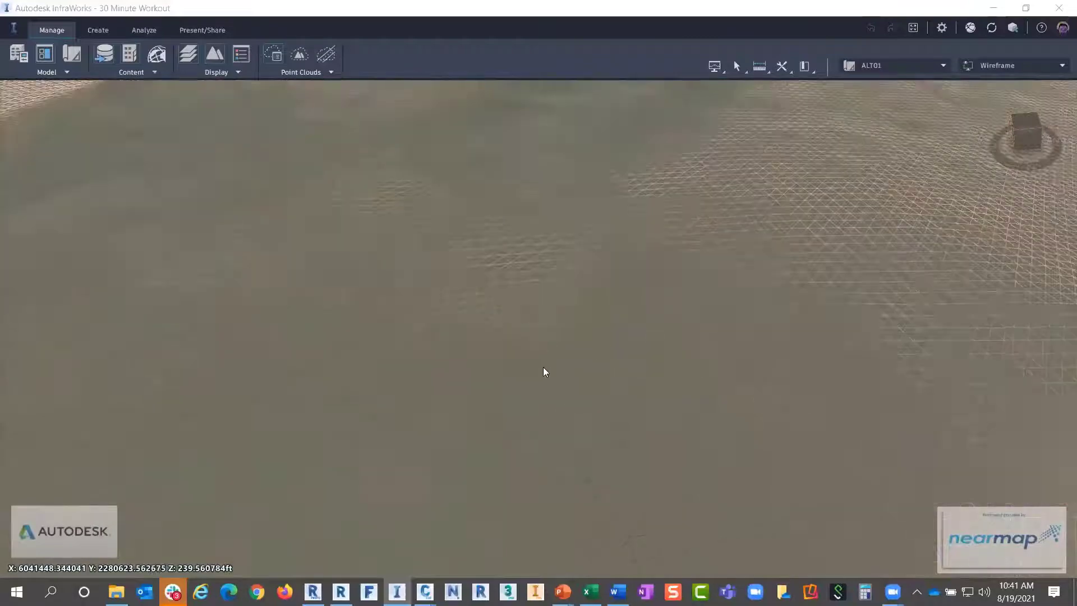
scroll(527, 284, "up", 3)
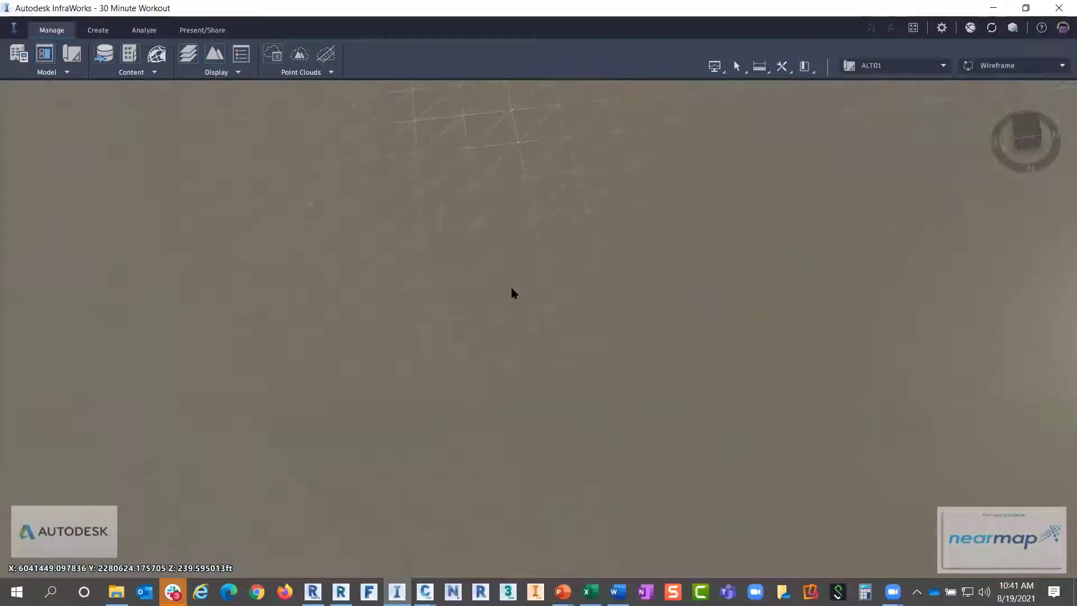
scroll(512, 292, "up", 5)
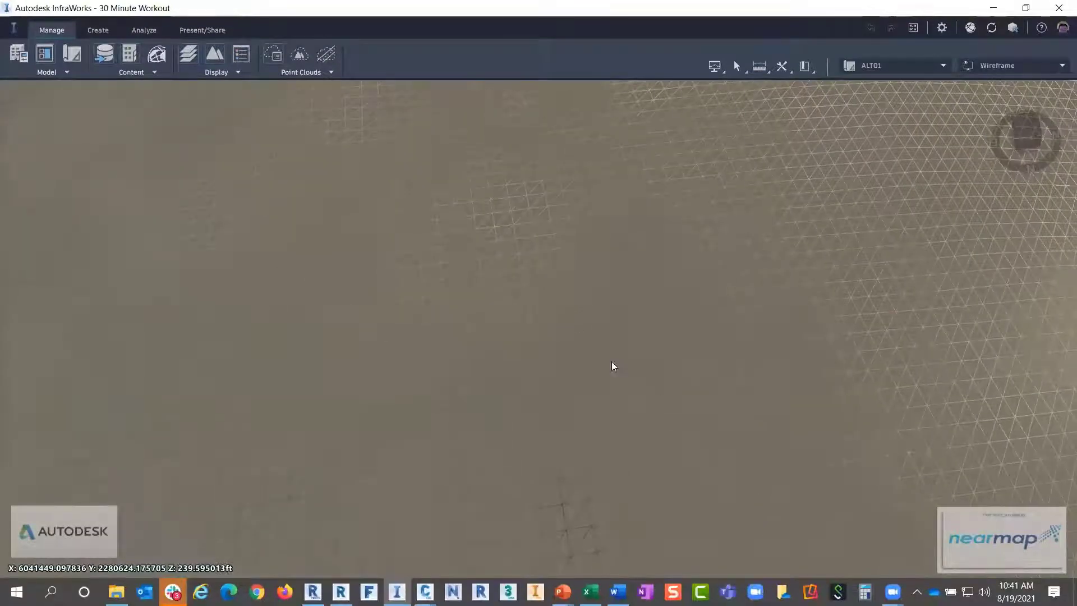
Zoom in and out over the sand bunkers to inspect the contours and wireframe mesh
scroll(673, 387, "down", 3)
scroll(550, 347, "up", 3)
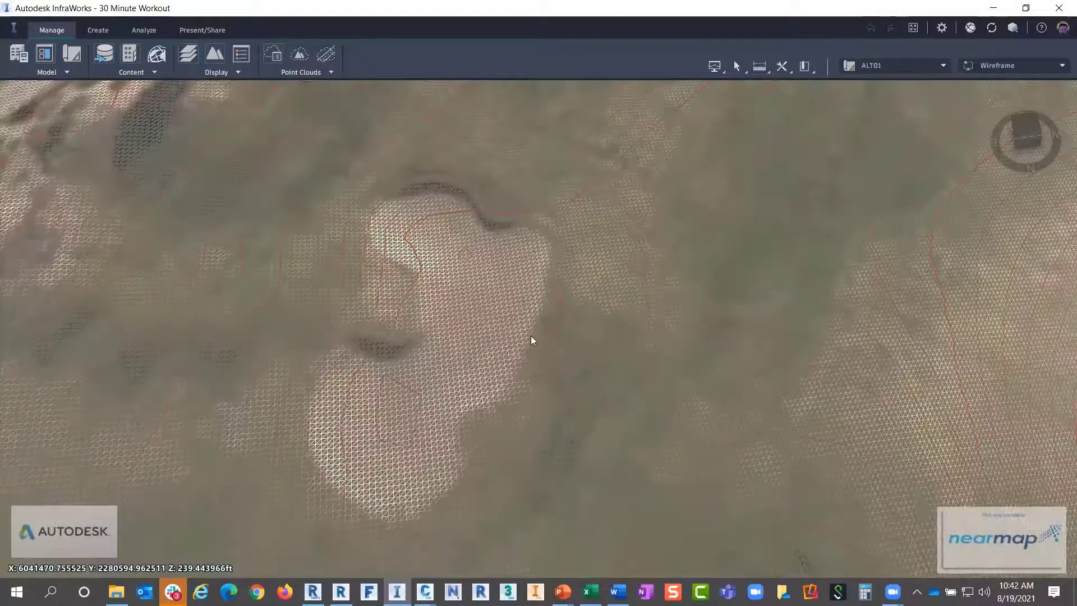
scroll(531, 340, "down", 3)
scroll(654, 341, "up", 2)
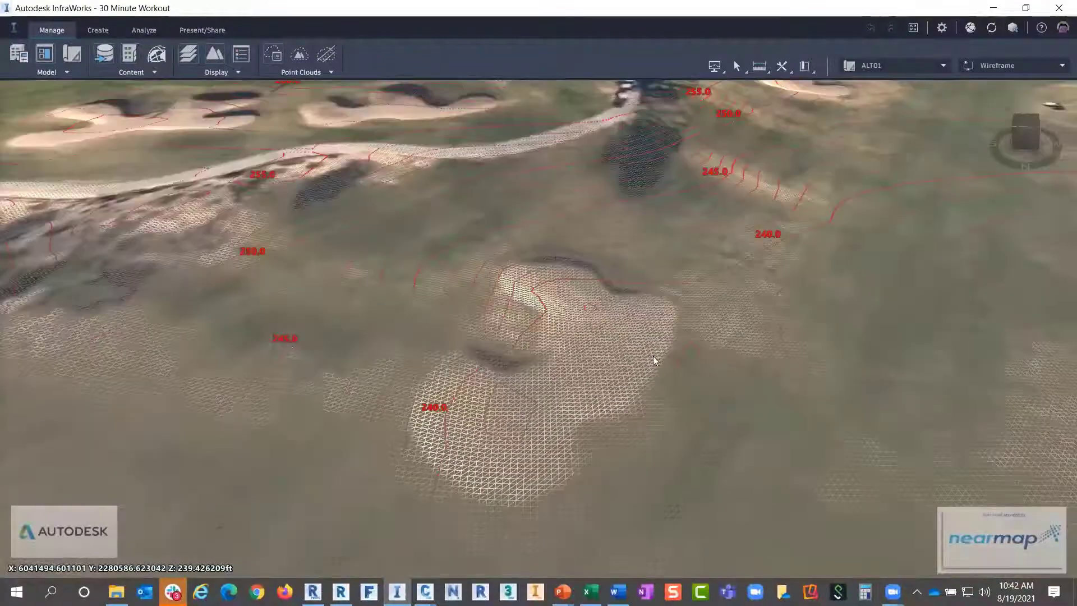
scroll(640, 336, "down", 2)
scroll(600, 274, "up", 5)
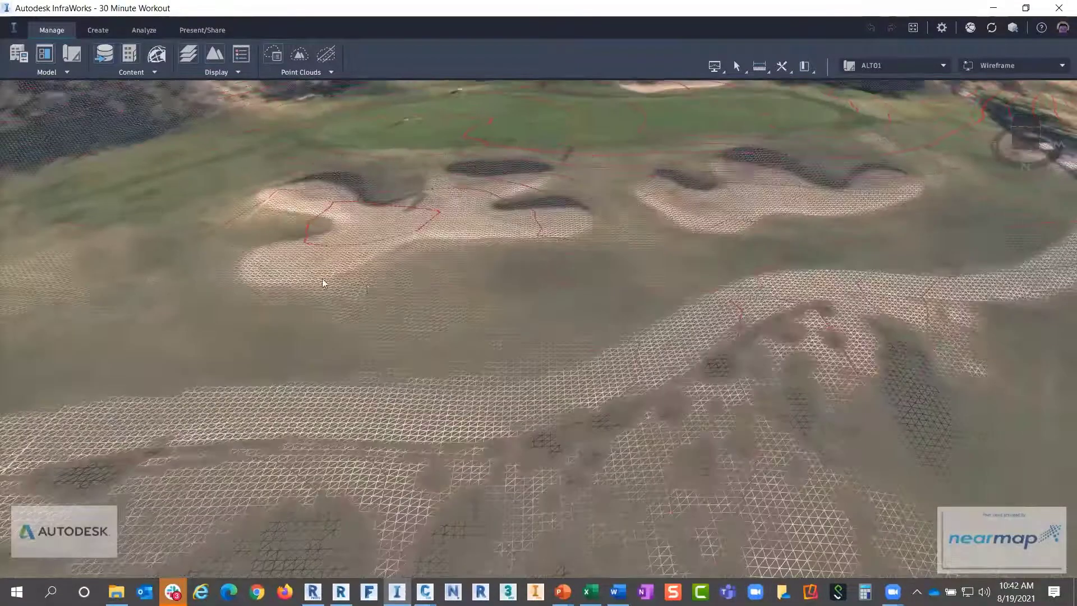
scroll(478, 274, "down", 2)
scroll(418, 298, "up", 4)
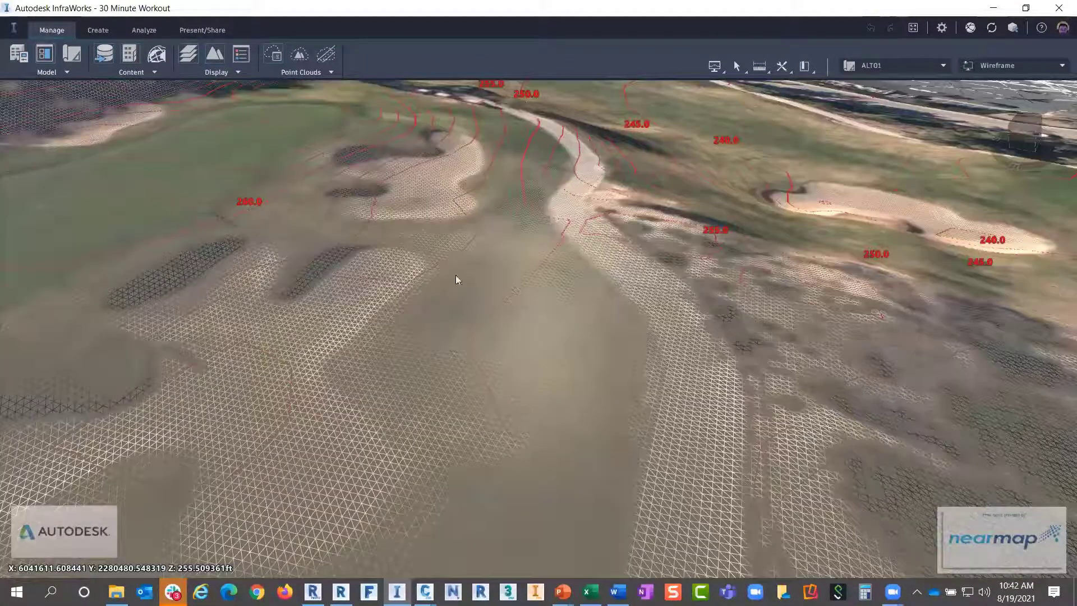
scroll(459, 278, "up", 1)
scroll(465, 321, "down", 2)
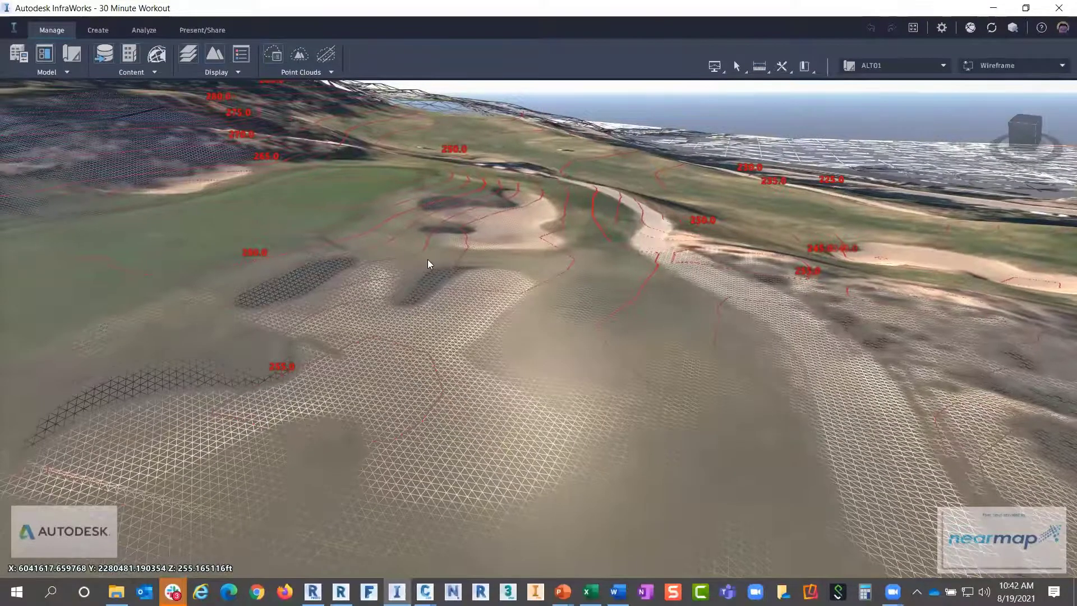
scroll(428, 259, "down", 1)
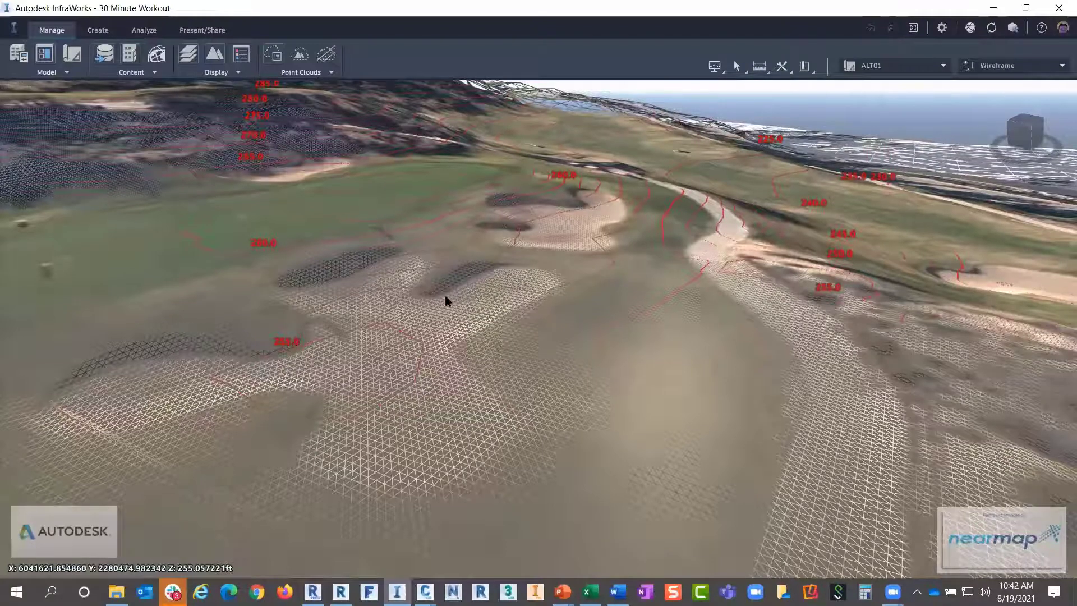
scroll(330, 339, "down", 2)
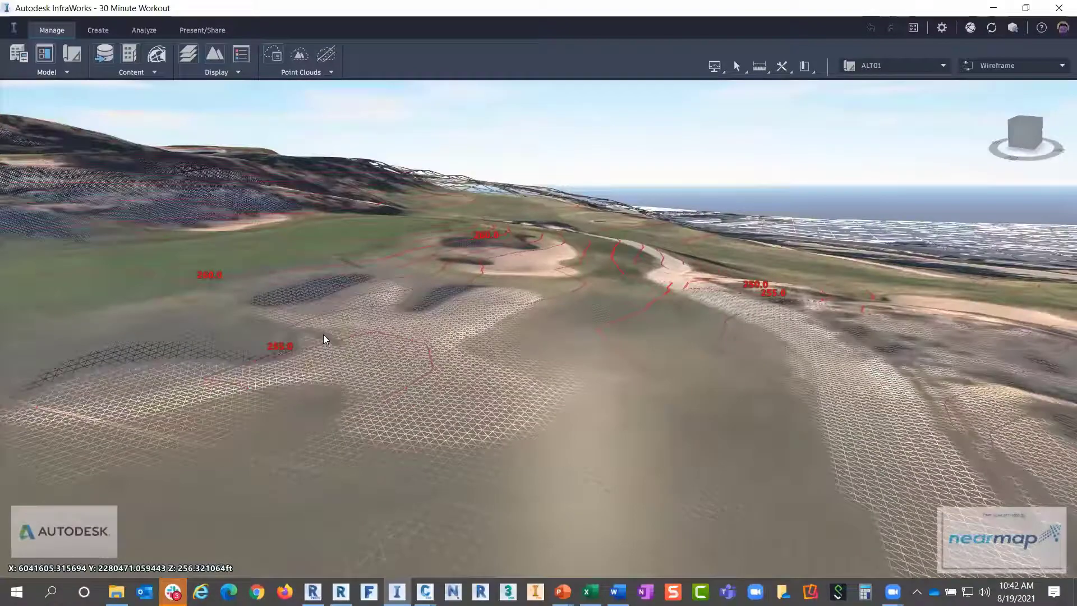
scroll(323, 334, "up", 3)
scroll(331, 331, "down", 5)
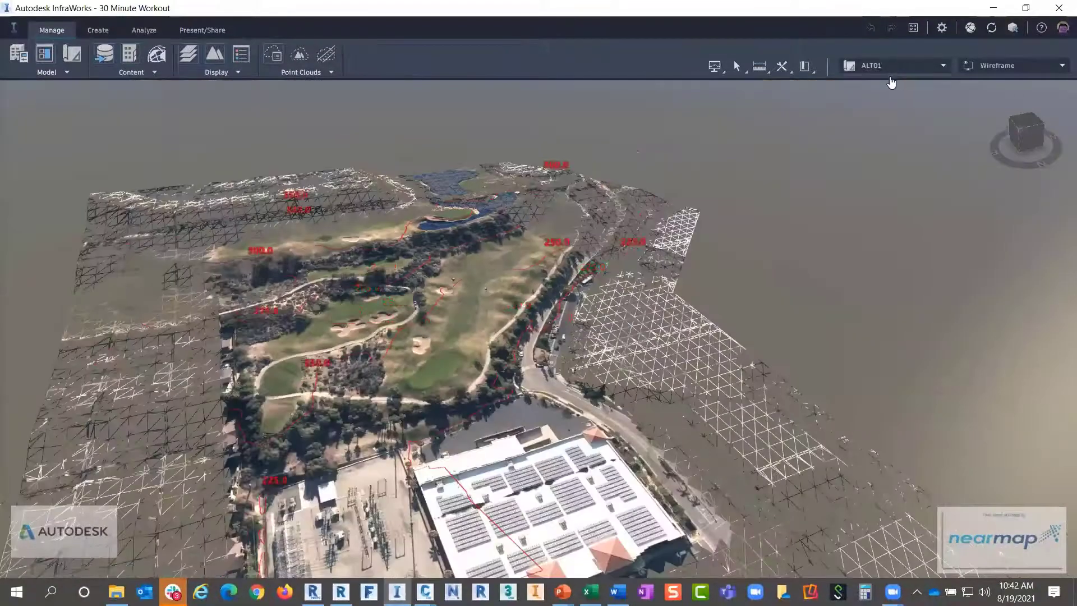
Make ALT02 the active proposal and zoom around its textured golf course point cloud
left_click(891, 67)
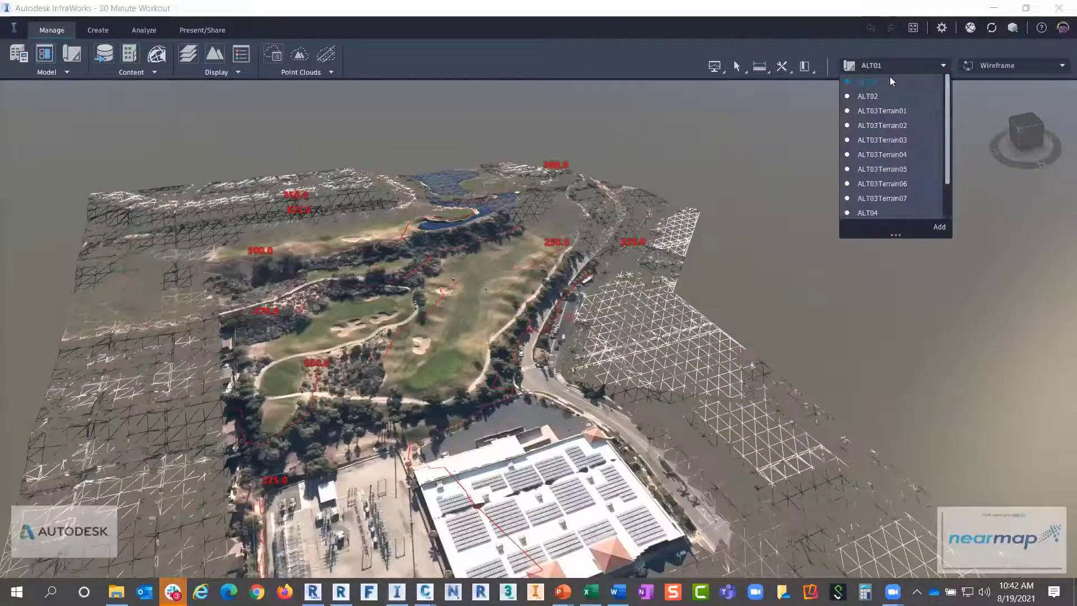
left_click(867, 97)
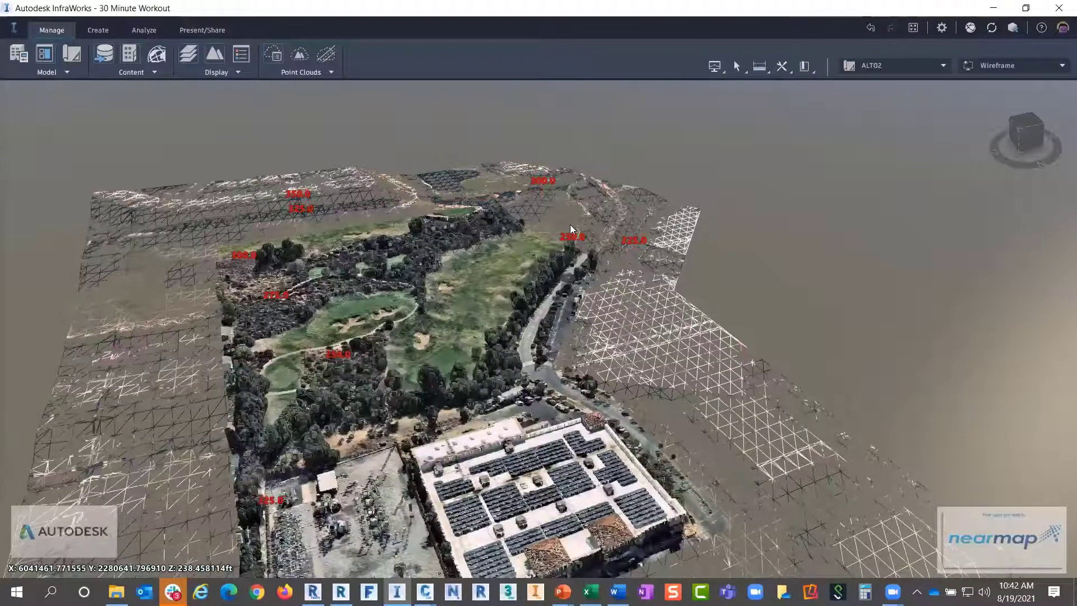
scroll(570, 224, "down", 3)
scroll(477, 294, "up", 3)
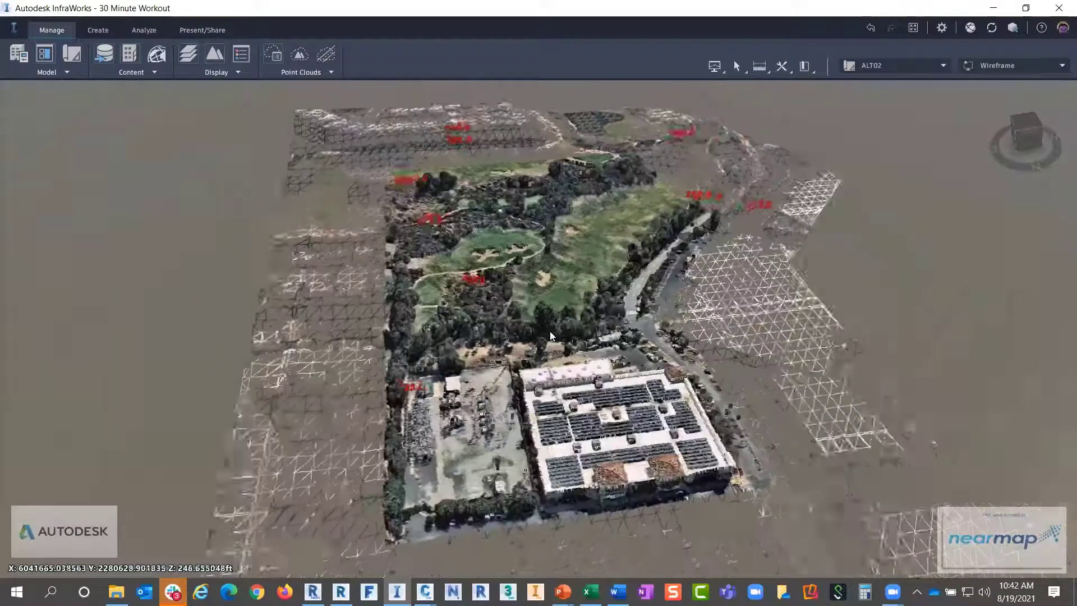
scroll(521, 269, "up", 3)
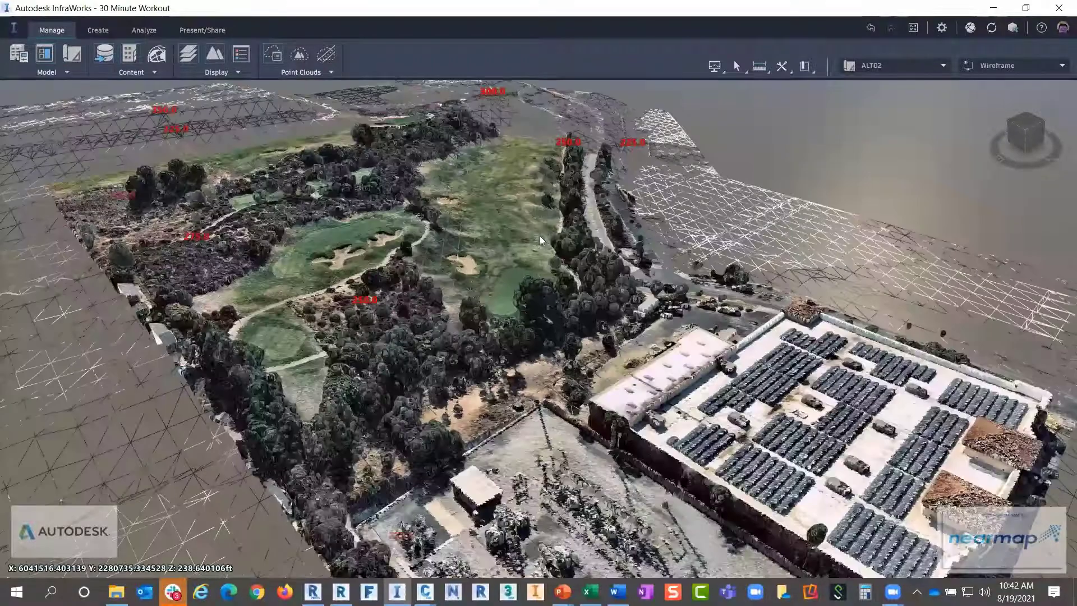
scroll(542, 230, "up", 5)
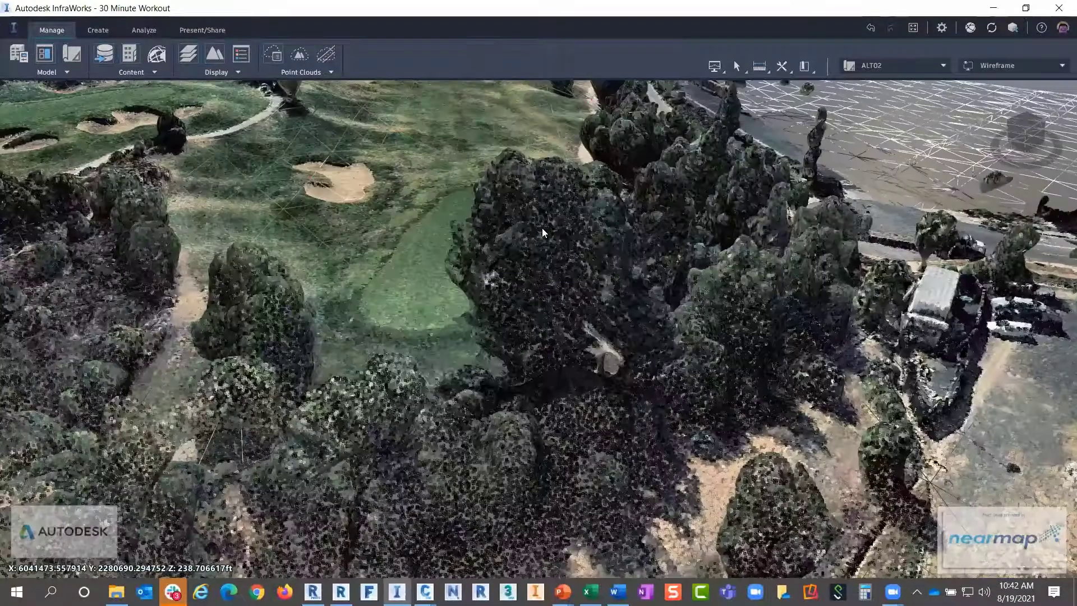
scroll(542, 230, "up", 3)
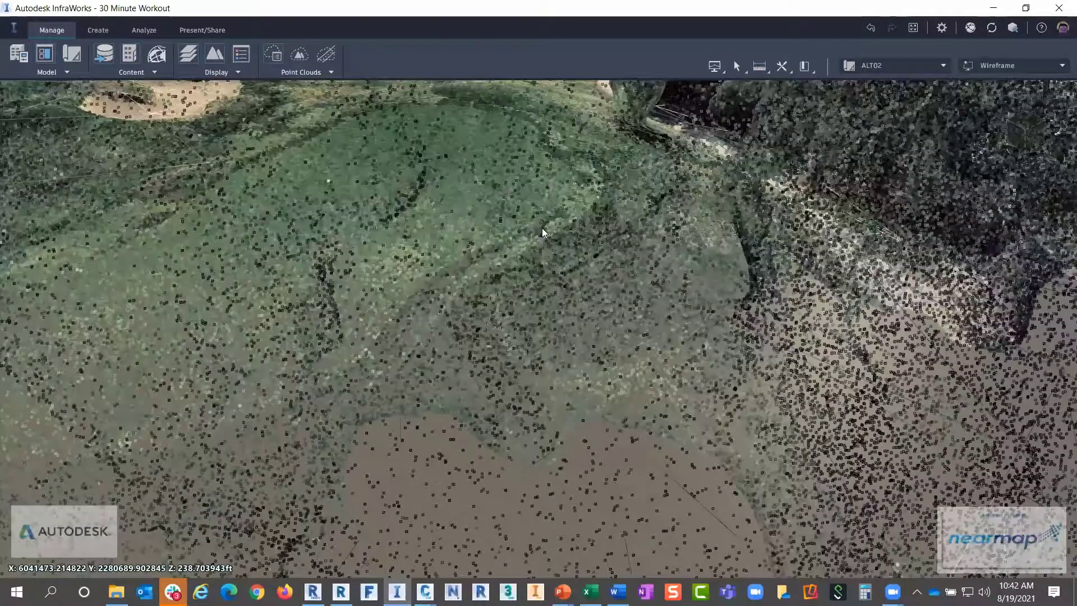
scroll(542, 228, "down", 1)
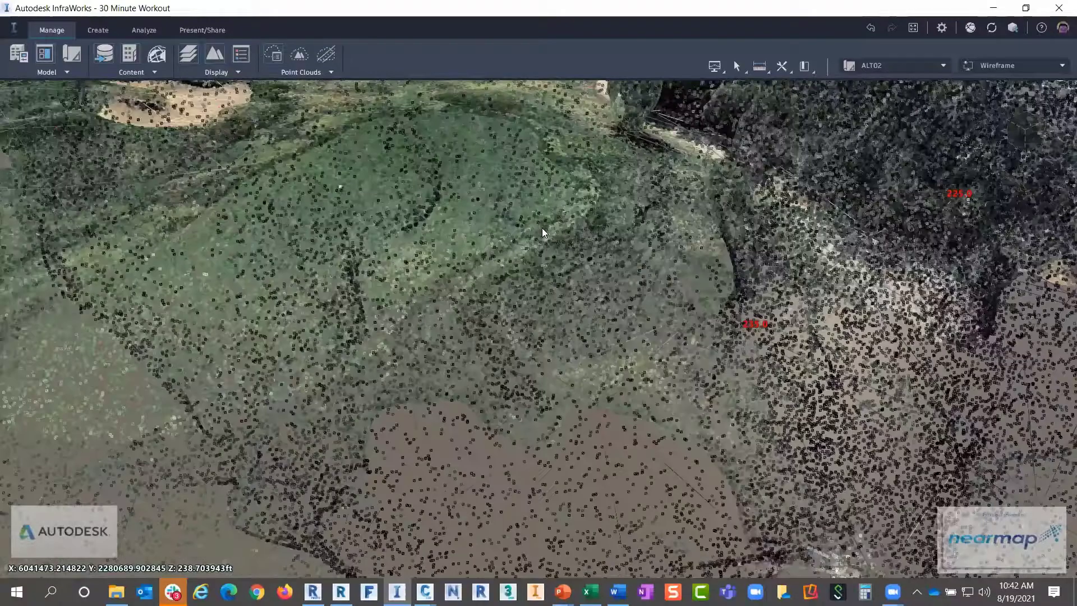
scroll(542, 227, "down", 4)
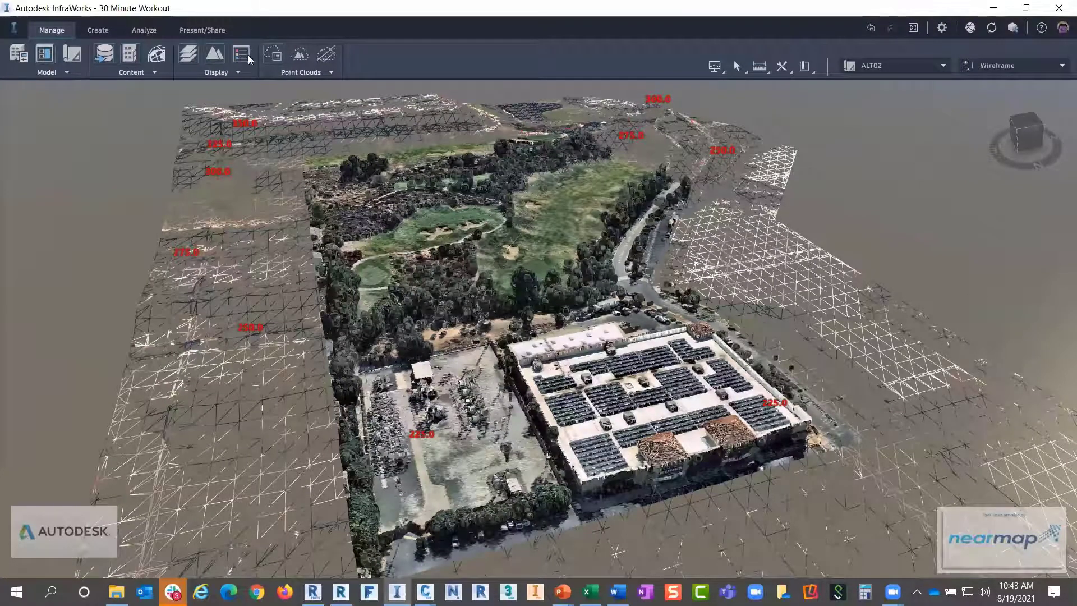
Bring up Point Cloud Terrain and drag the dialog so START PROCESSING is visible
left_click(296, 76)
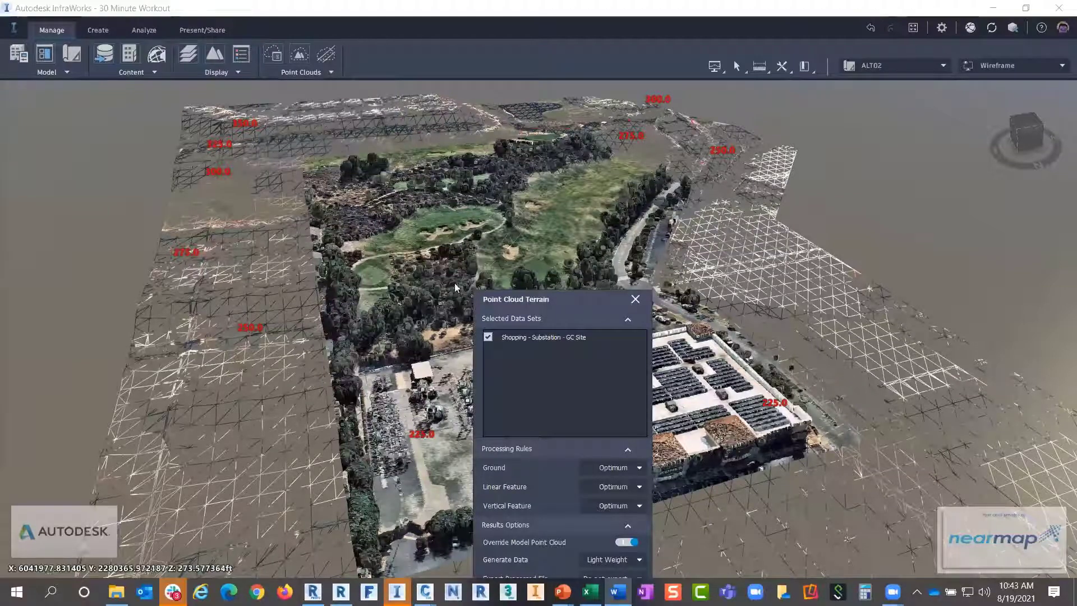
left_click_drag(524, 300, 477, 167)
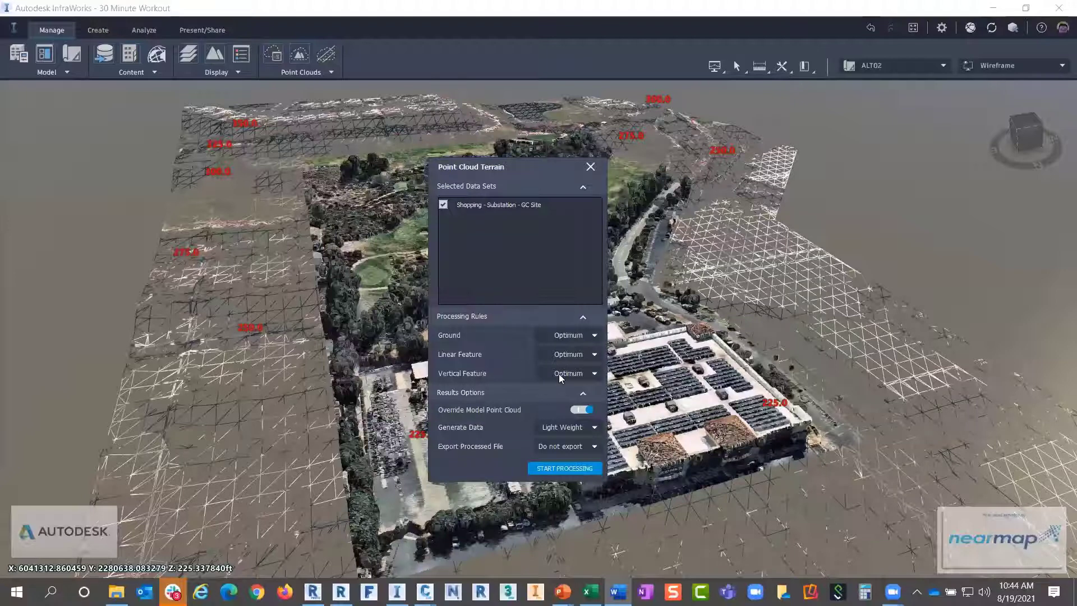
Keep Override Model Point Cloud enabled and Light Weight as the generated data
key("ctrl")
left_click(581, 414)
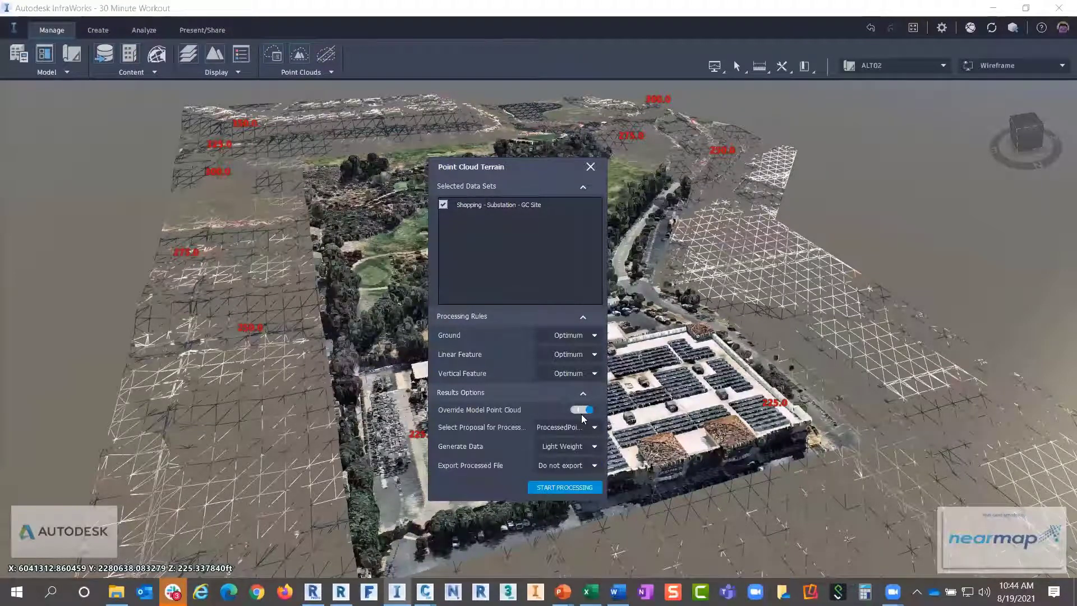
left_click(581, 414)
left_click(578, 414)
left_click(584, 413)
left_click(582, 412)
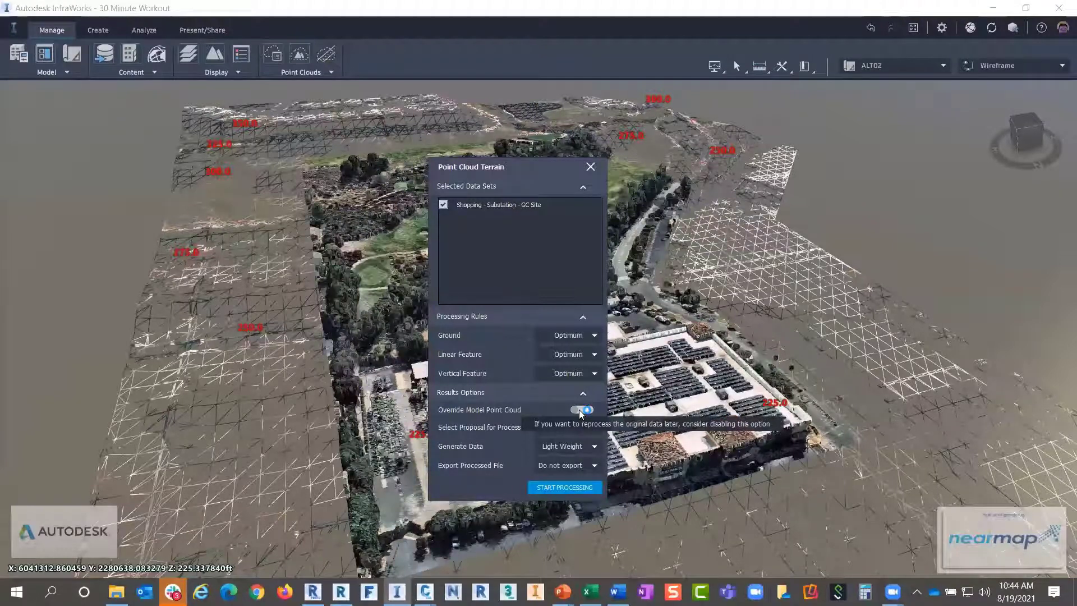
left_click(579, 409)
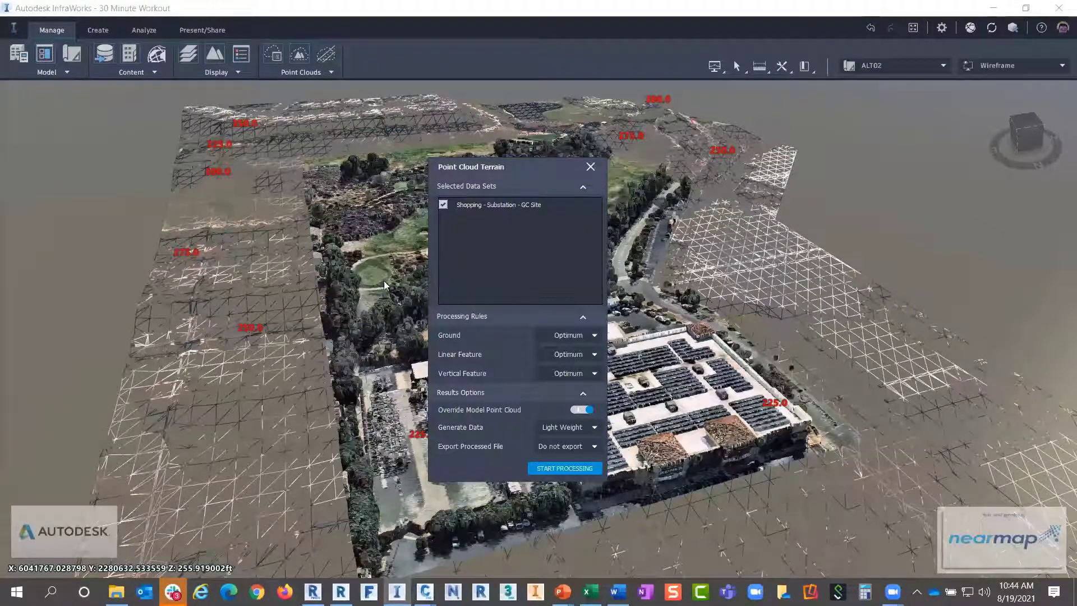
left_click(597, 428)
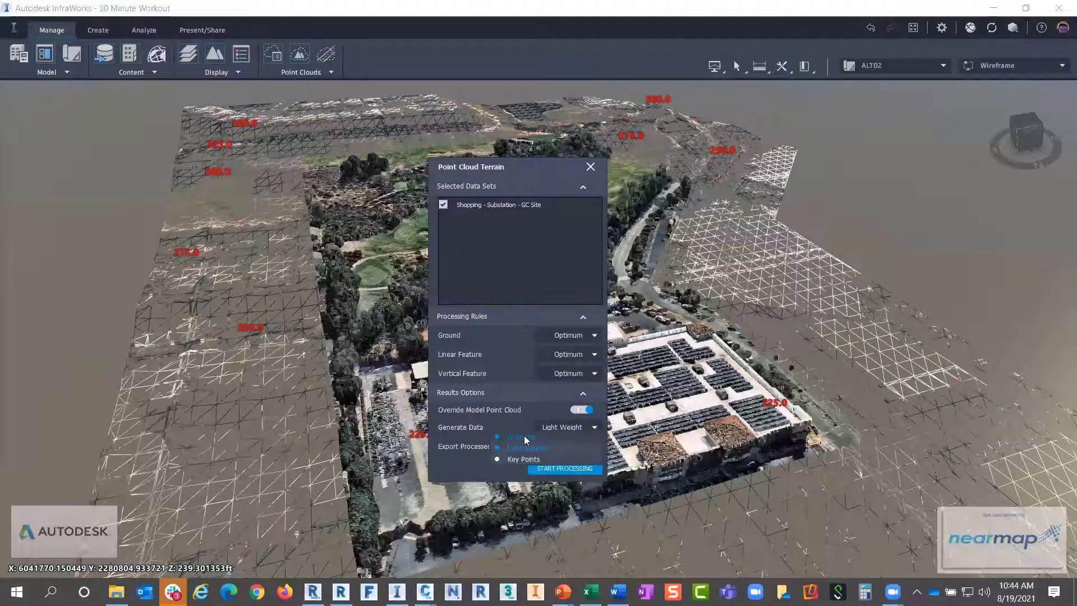
left_click(493, 419)
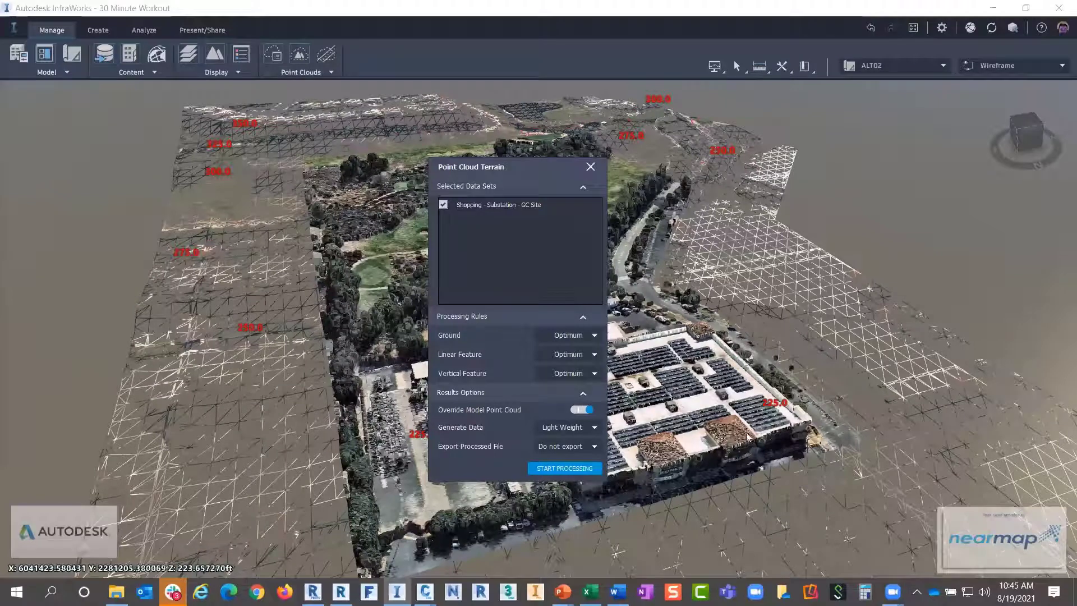
Close the Point Cloud Terrain settings after toggling the override option
left_click(590, 167)
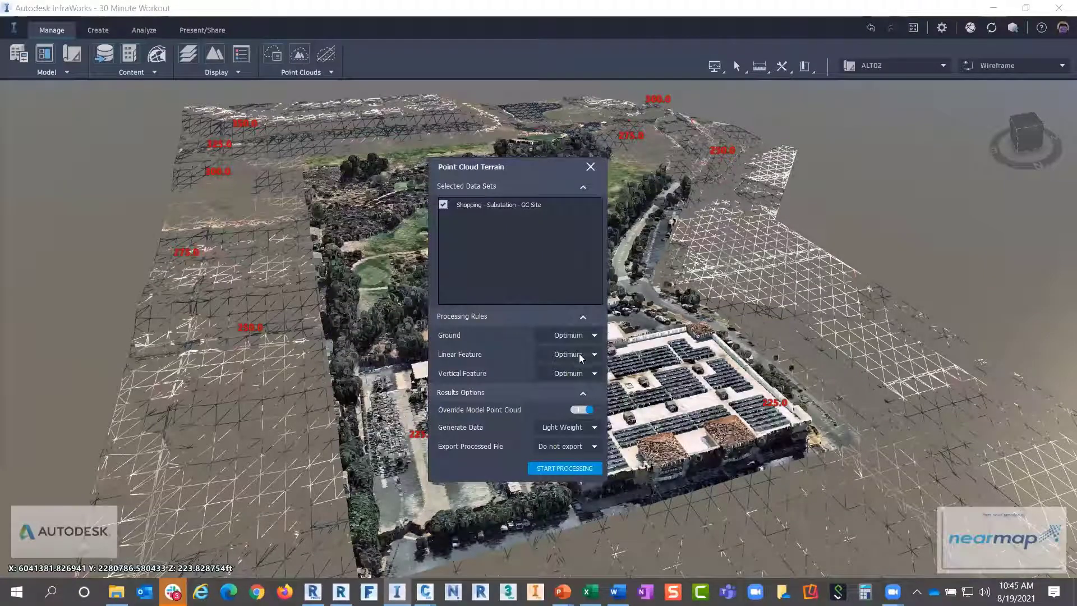
left_click(588, 410)
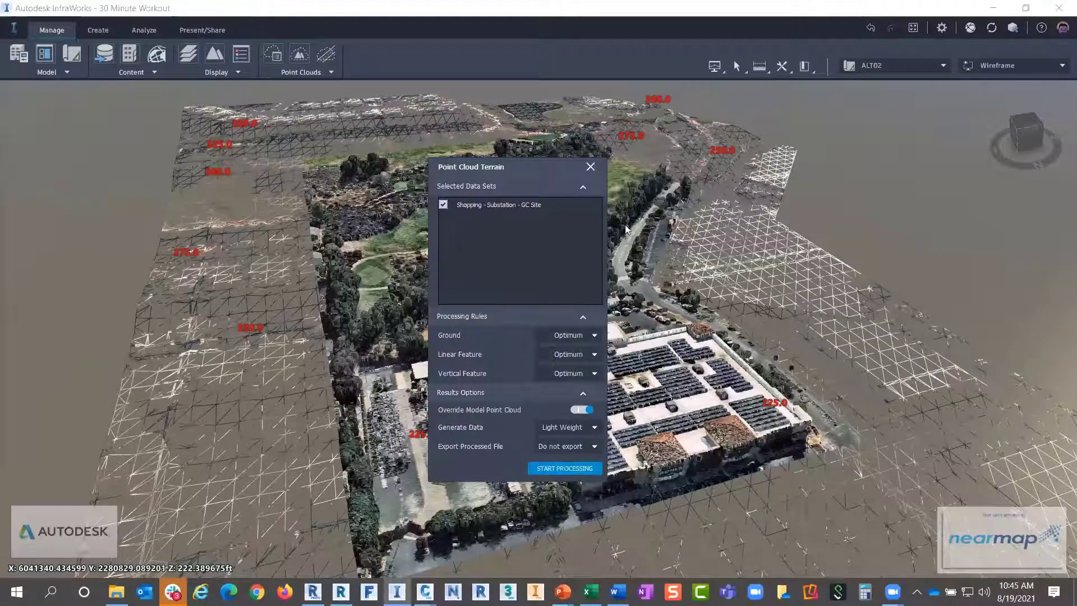
left_click(591, 170)
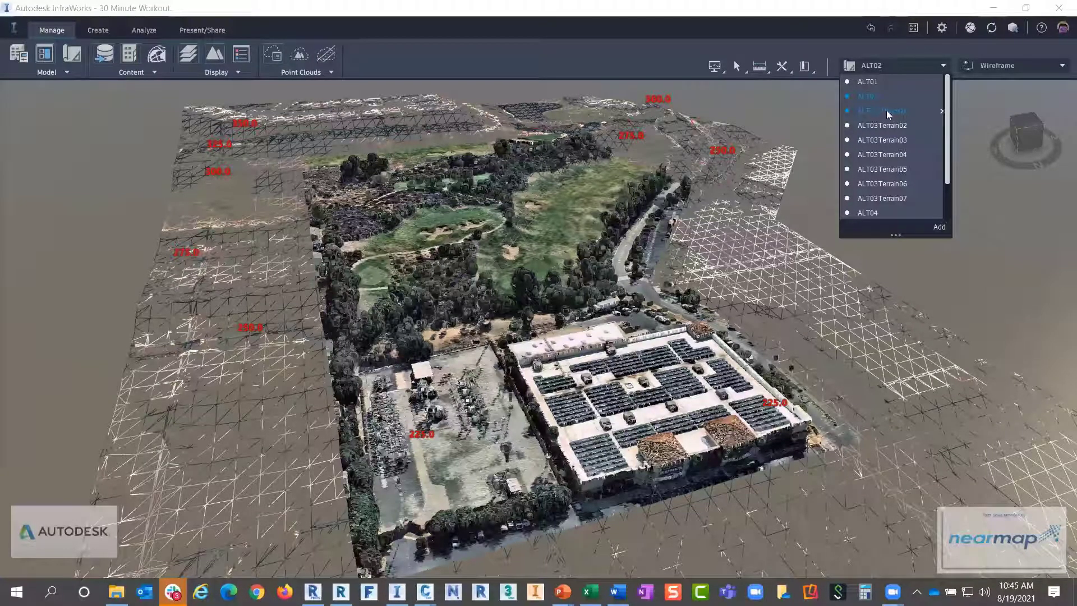
Switch to the ALT03Terrain01 proposal and bring the 30 Minute Workout spreadsheet forward
left_click(887, 110)
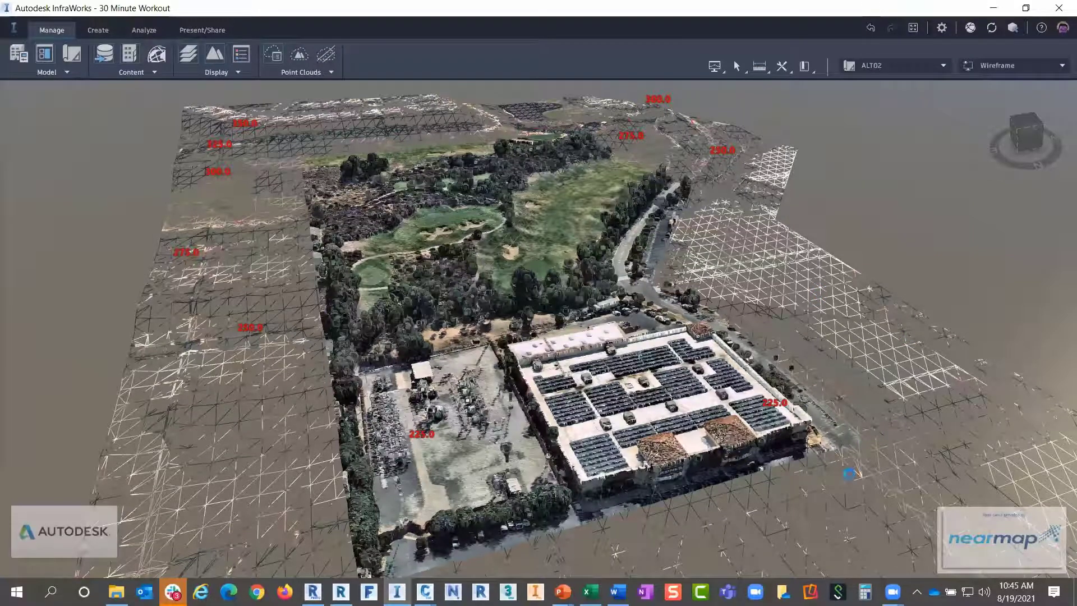
key("alt+Tab")
key("alt+Tab")
key("alt+Tab")
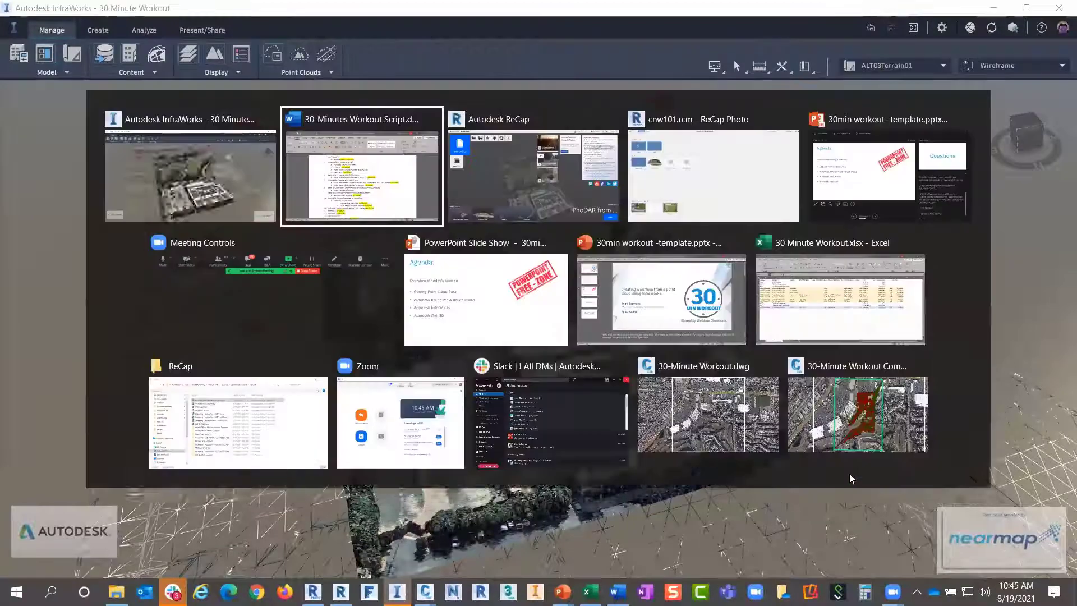
key("alt+Tab")
key("alt+Tab")
key("alt+Tab")
key("alt+Tab")
key("alt+Tab")
key("alt+Tab")
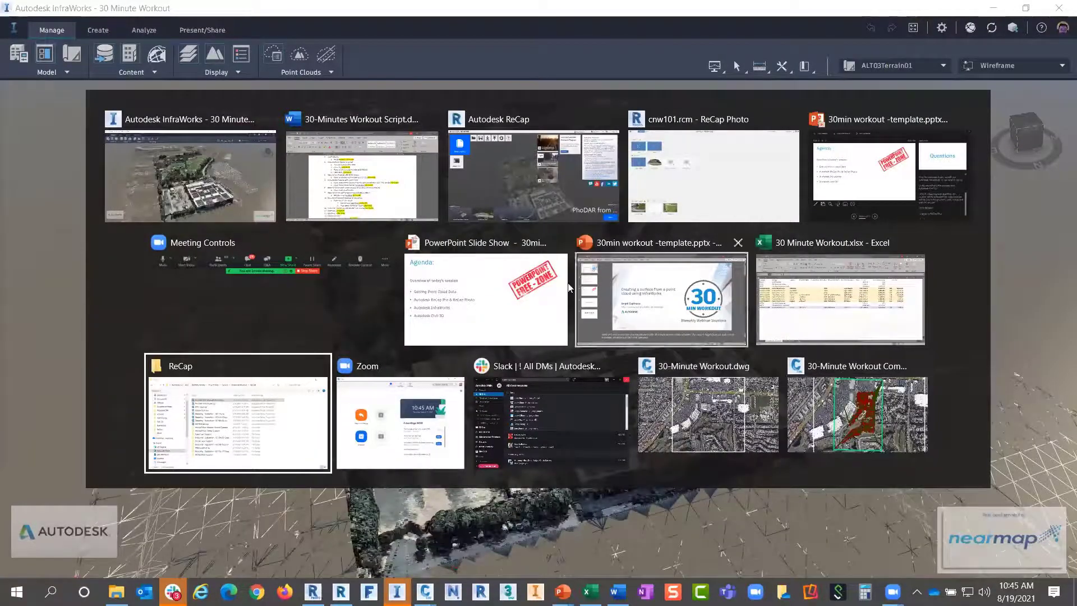
key("Escape")
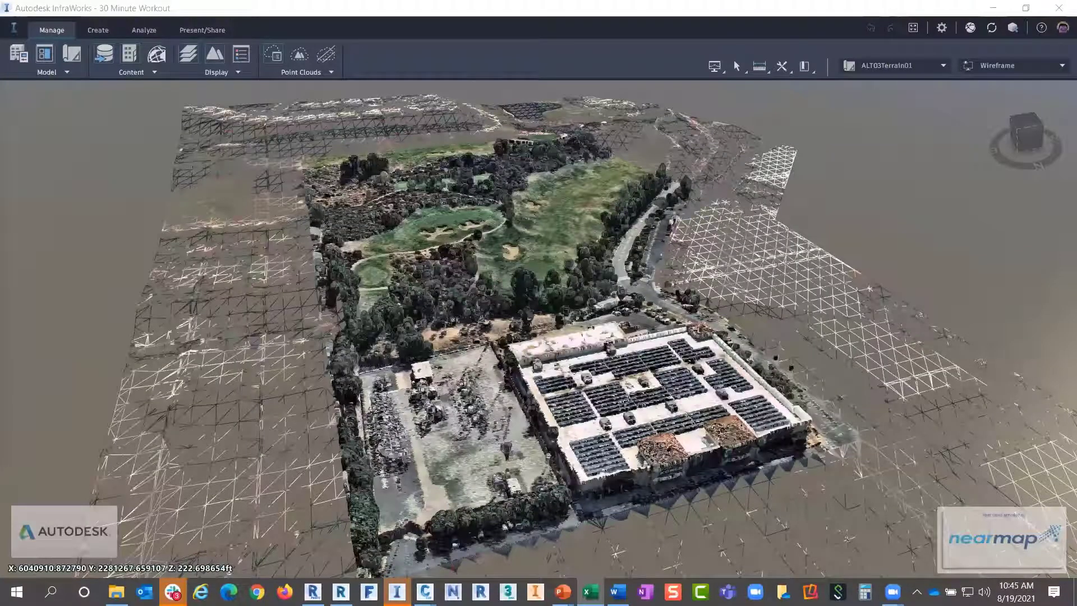
key("alt+Tab")
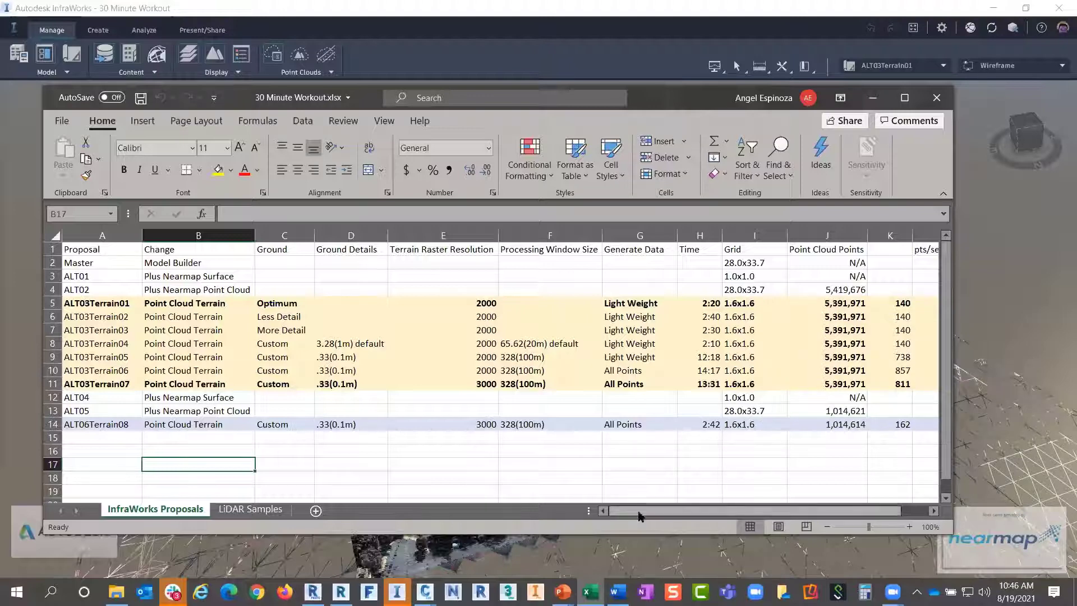
Scroll the InfraWorks Proposals table right to the pts/sec column, then minimise Excel
left_click_drag(640, 512, 666, 512)
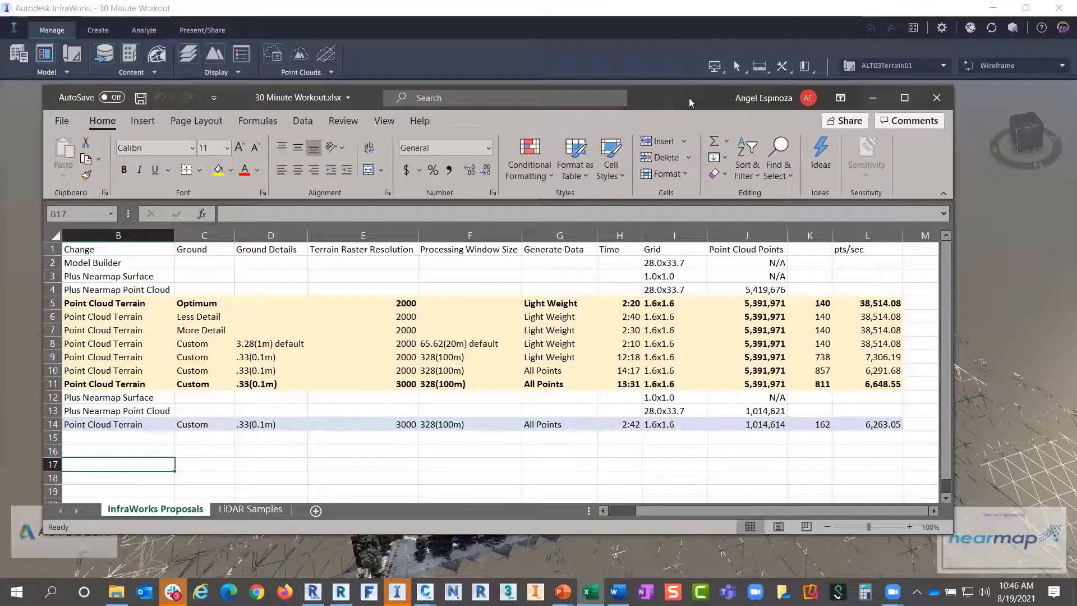
left_click(873, 97)
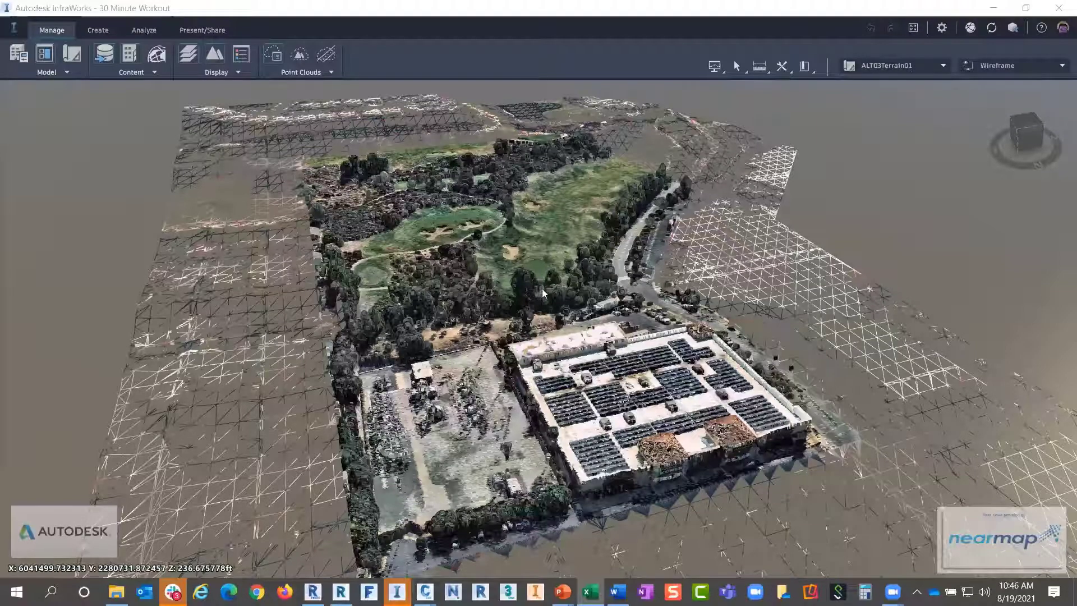
Orbit and zoom into the golf course bunkers to inspect the wireframe terrain mesh
middle_click_drag(542, 288, 595, 278, "shift")
scroll(334, 263, "up", 3)
middle_click_drag(344, 272, 330, 276, "shift")
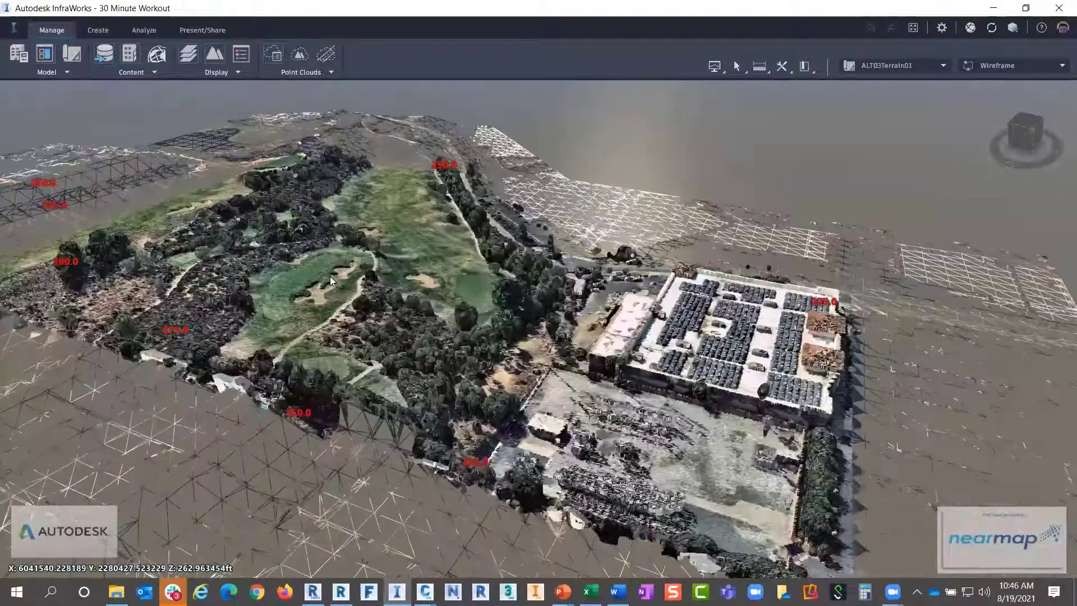
scroll(327, 273, "up", 4)
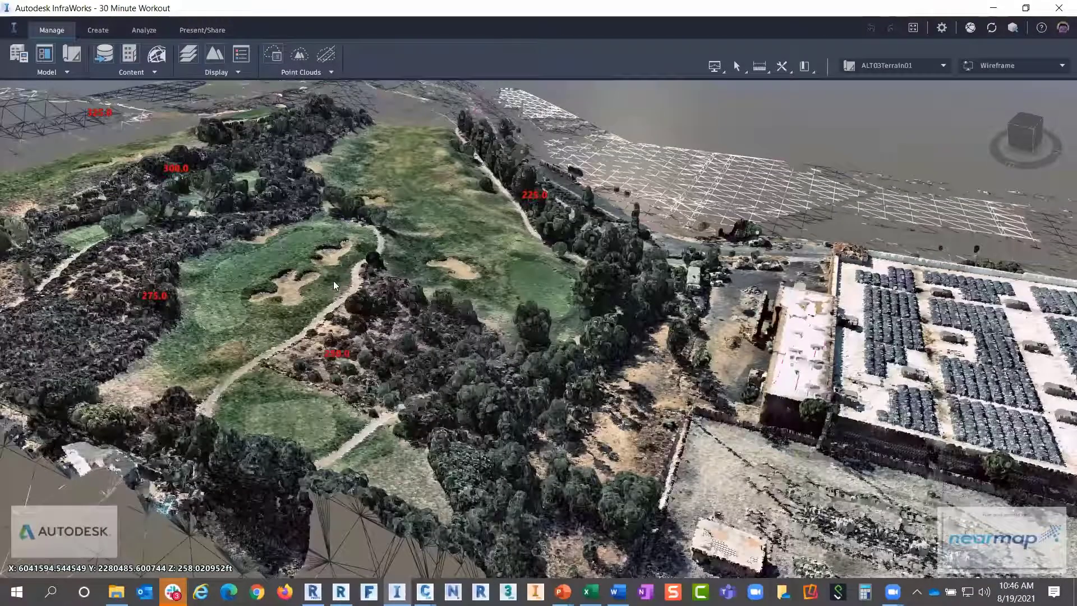
scroll(333, 280, "up", 2)
scroll(342, 307, "up", 4)
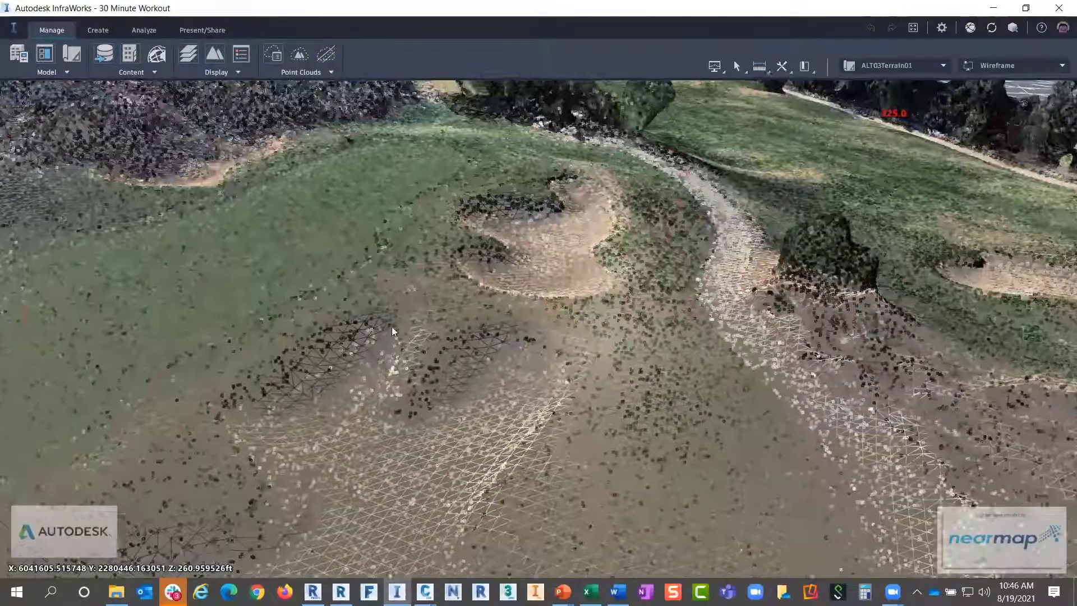
scroll(399, 316, "up", 3)
middle_click_drag(408, 305, 751, 151, "shift")
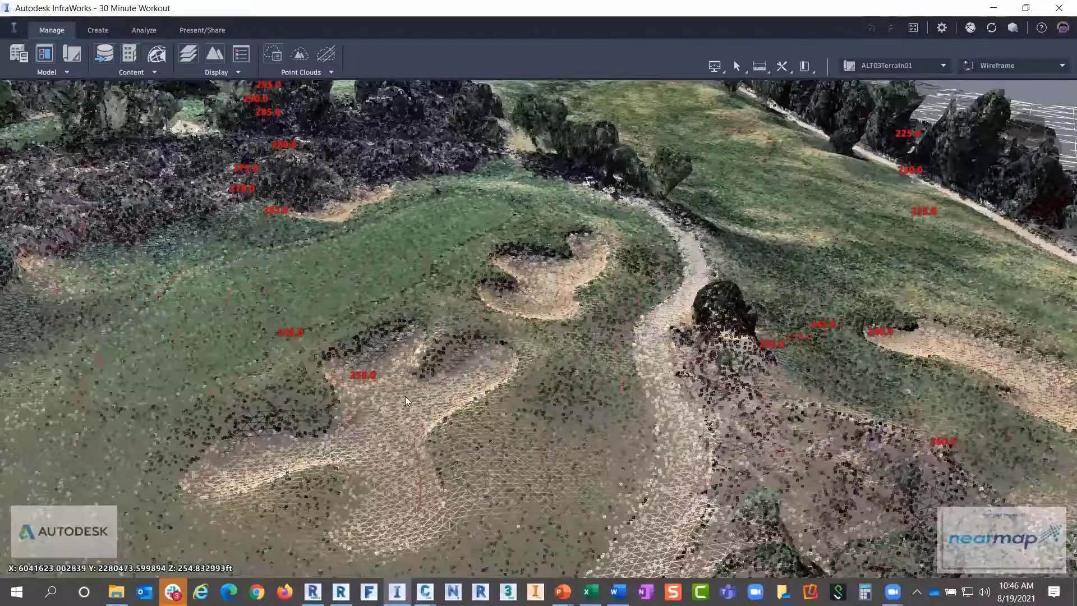
scroll(408, 398, "up", 1)
Zoom the view back out from the bunkers
scroll(411, 398, "up", 4)
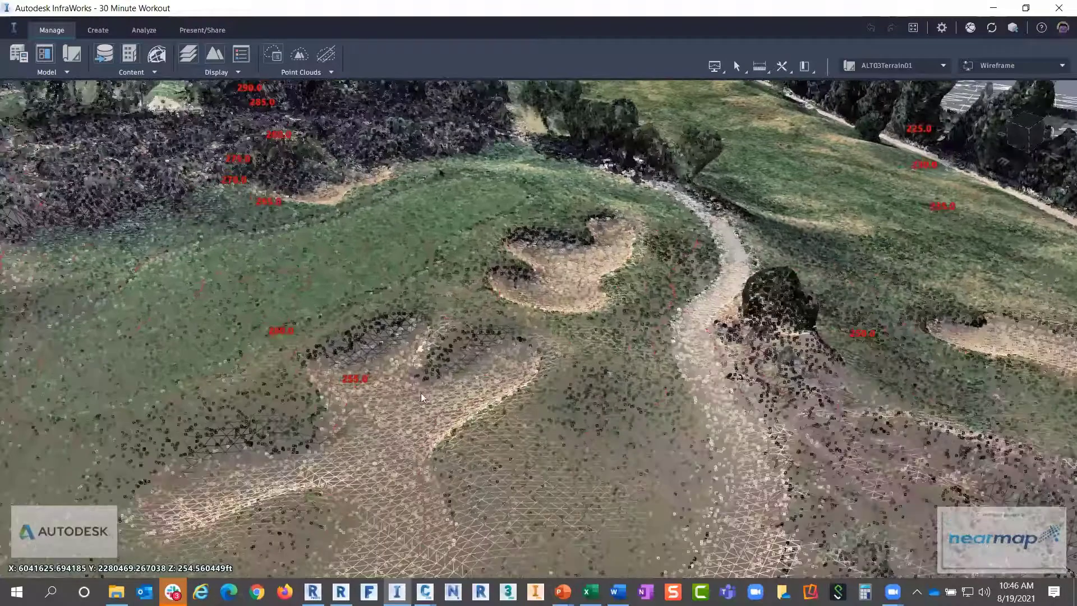
scroll(382, 424, "down", 4)
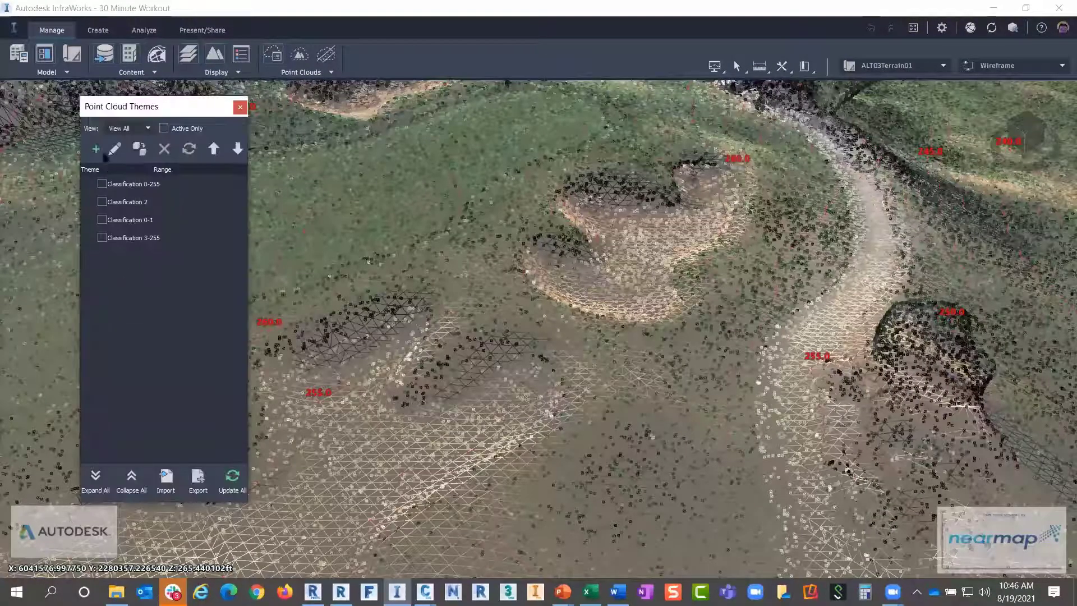
Add a Classification point cloud theme named '30 minute' colouring points by class
left_click(97, 149)
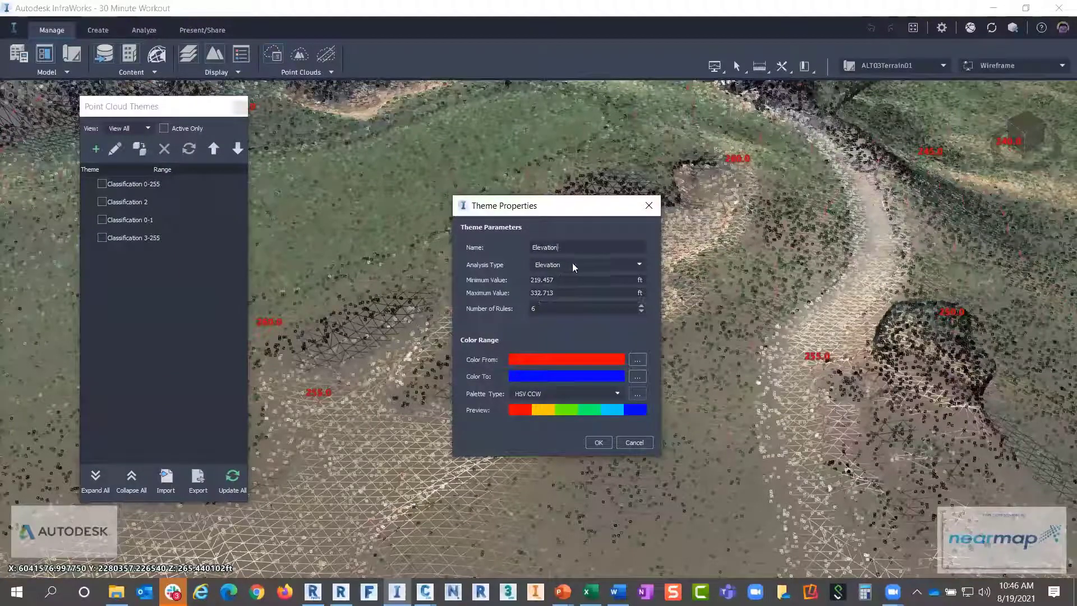
left_click(573, 264)
left_click(560, 302)
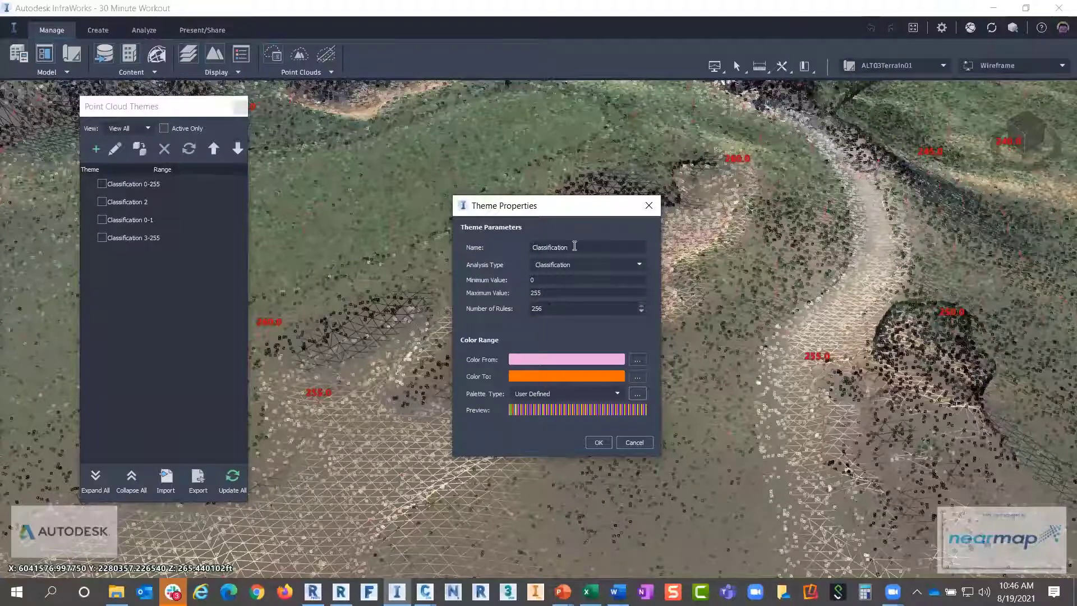
left_click(532, 247)
key("Delete")
key("Delete")
key("Delete")
key("Delete")
key("Delete")
key("Delete")
key("Delete")
key("Delete")
key("Delete")
key("Delete")
key("Delete")
key("Delete")
key("Delete")
key("Delete")
type("30 minute")
left_click(599, 441)
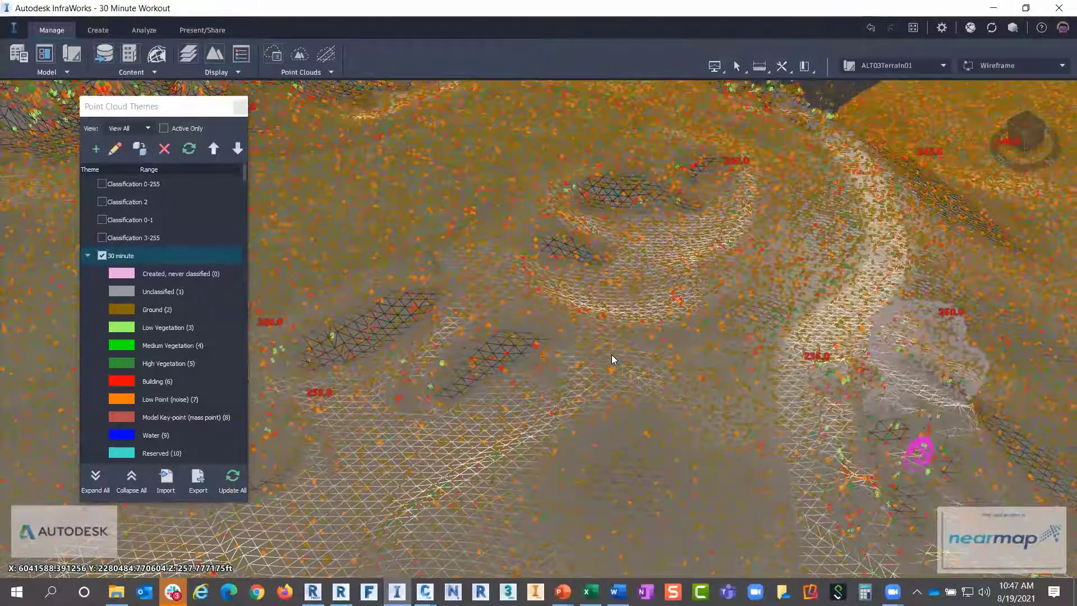
scroll(611, 353, "down", 10)
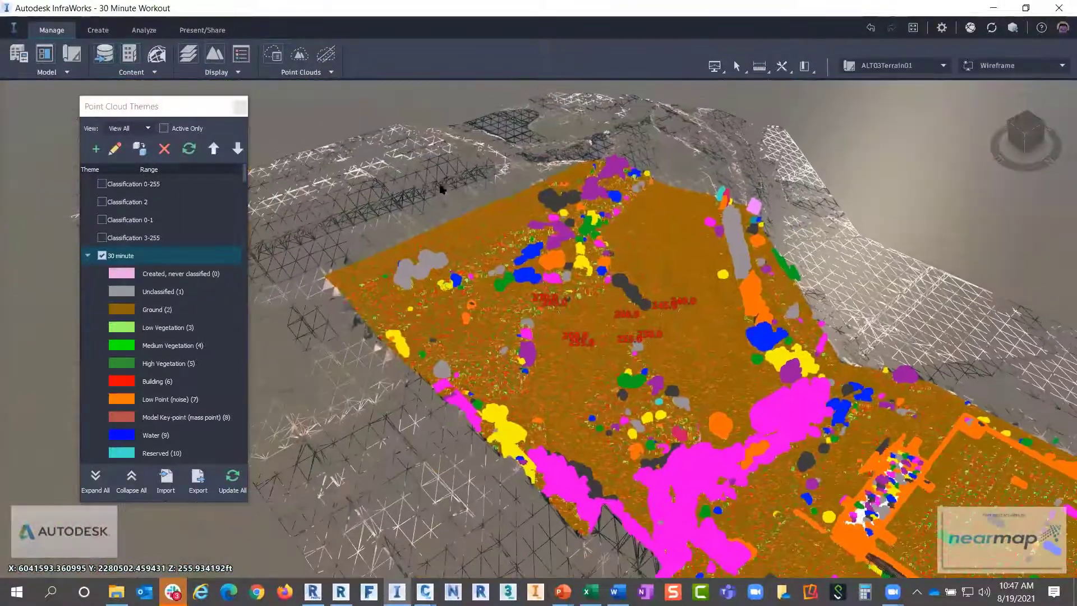
middle_click_drag(442, 190, 496, 352)
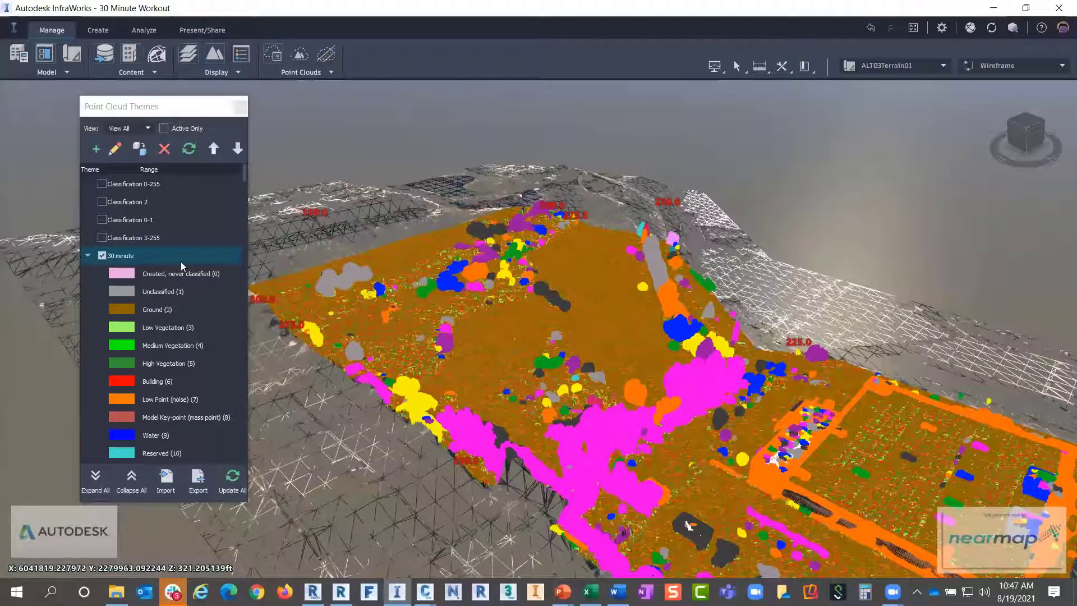
Collapse the 30 minute theme and add a Classification theme limited to ground class 2
left_click(88, 256)
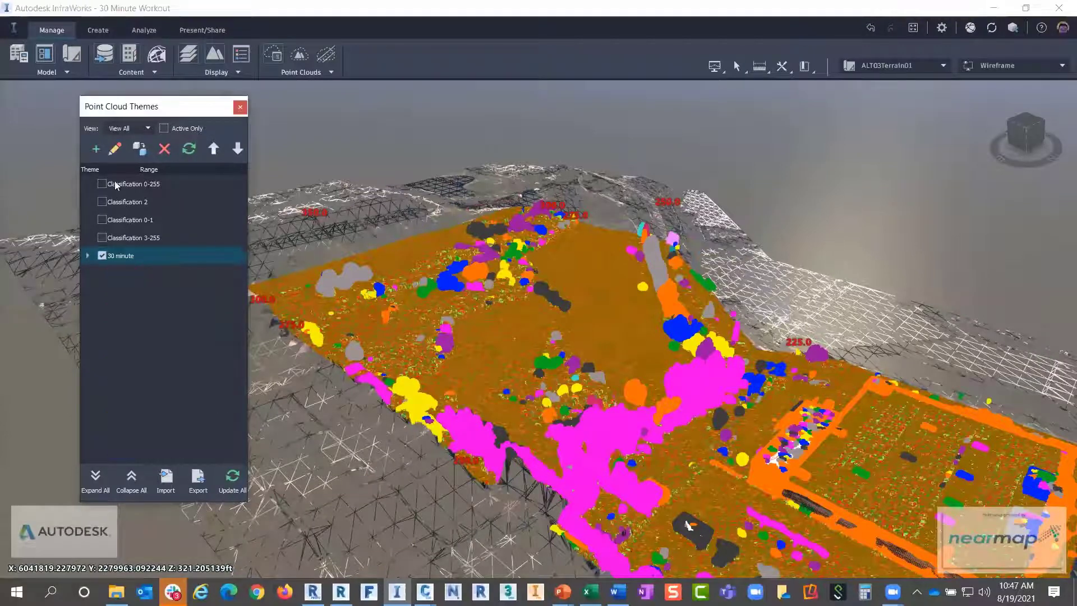
left_click(92, 149)
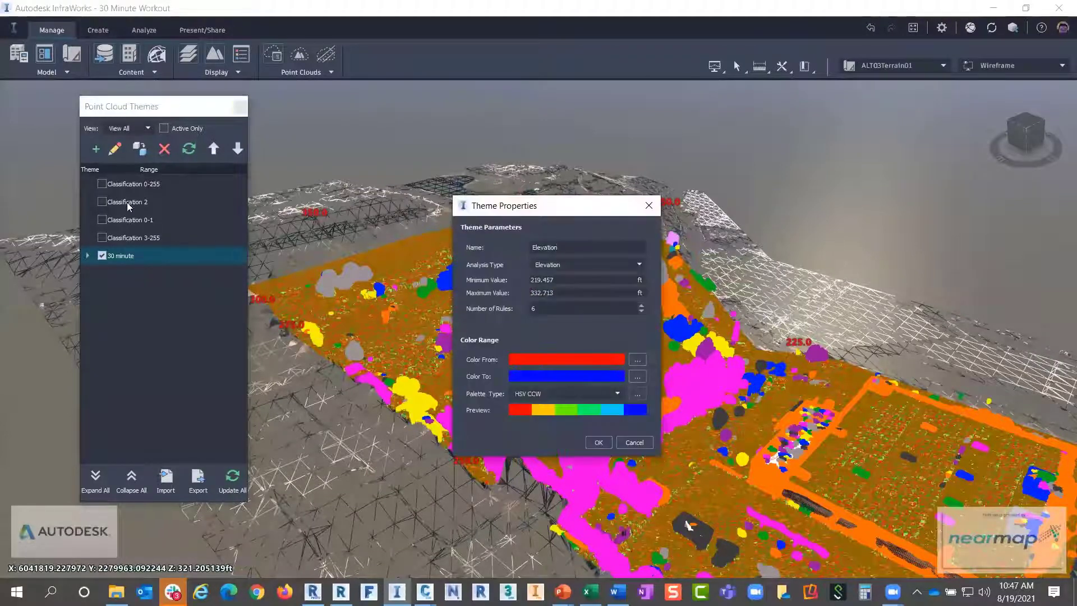
left_click(575, 267)
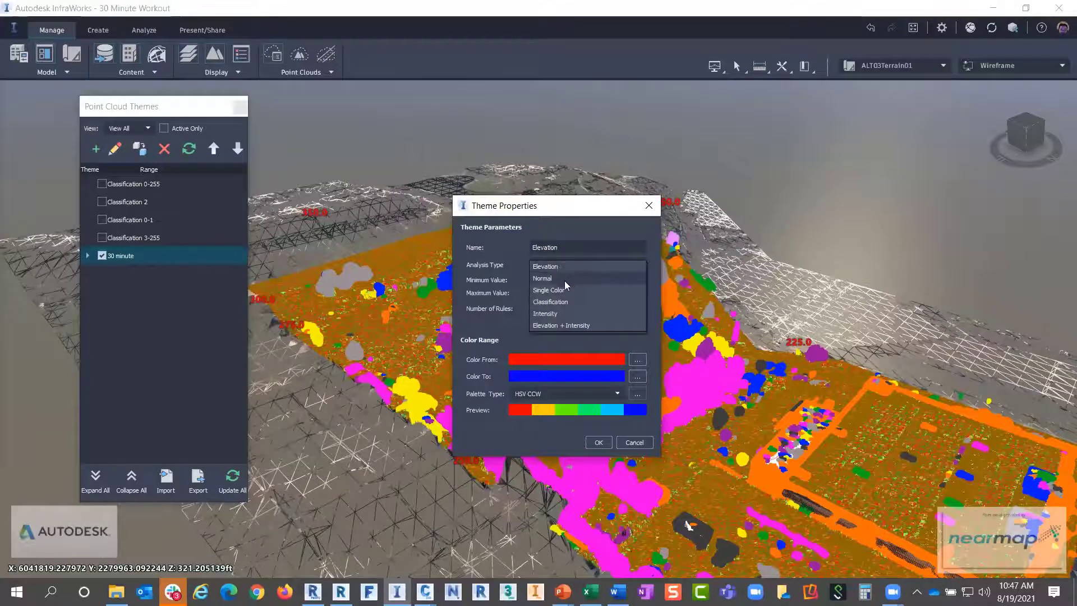
left_click(555, 302)
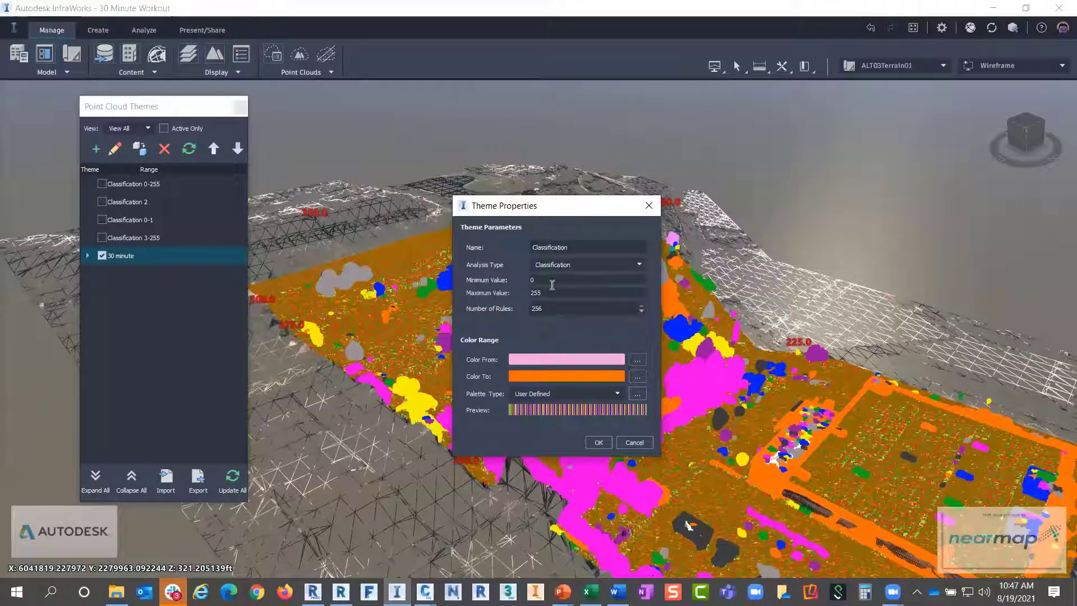
key("BackSpace")
type("2")
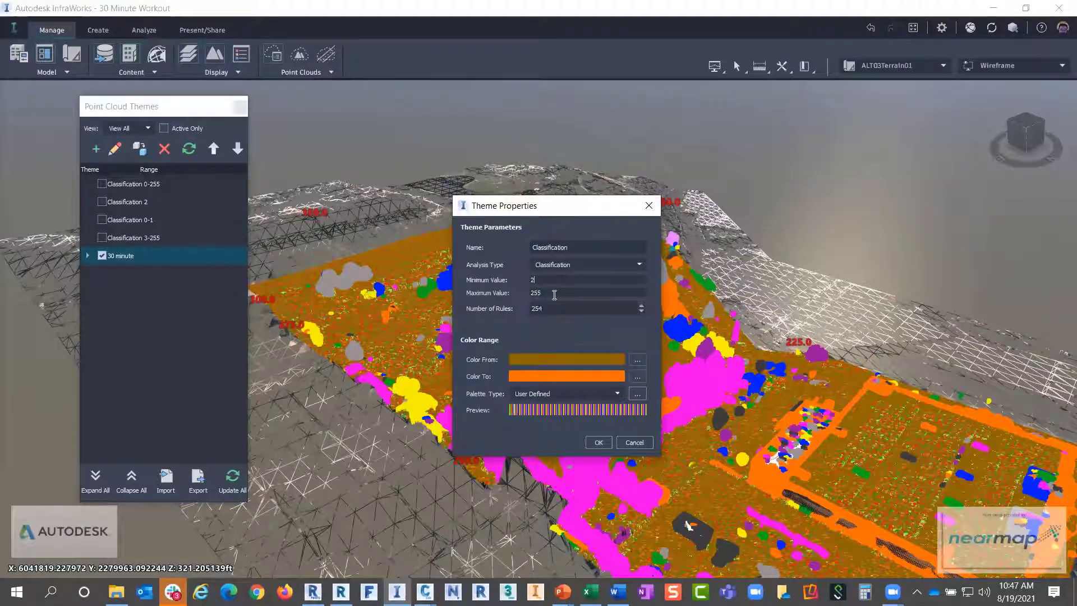
type("2")
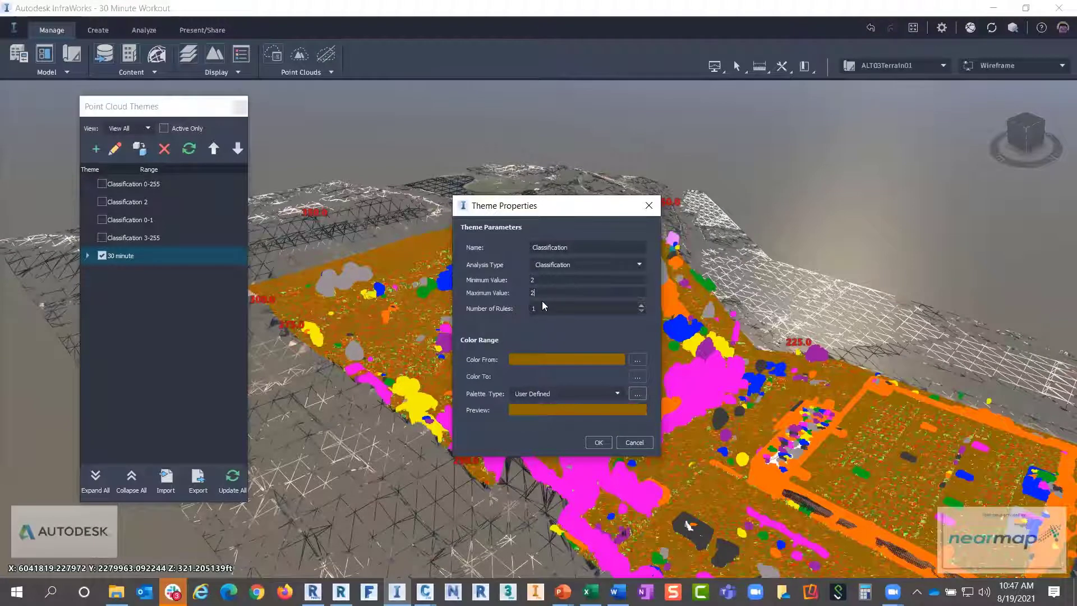
left_click(598, 443)
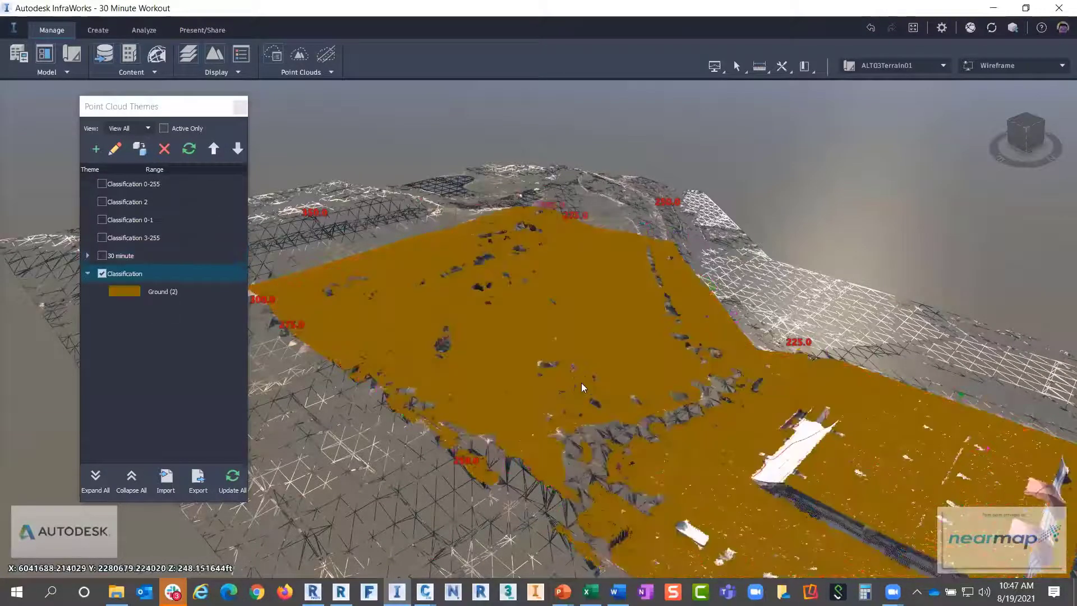
middle_click_drag(582, 383, 555, 276)
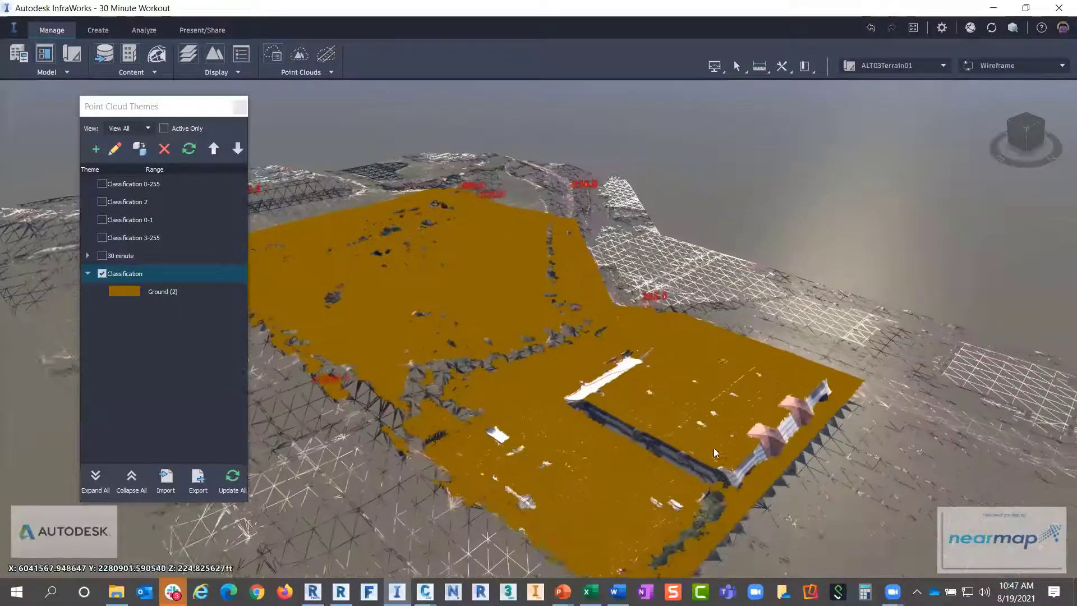
left_click_drag(714, 448, 462, 268)
scroll(485, 305, "up", 5)
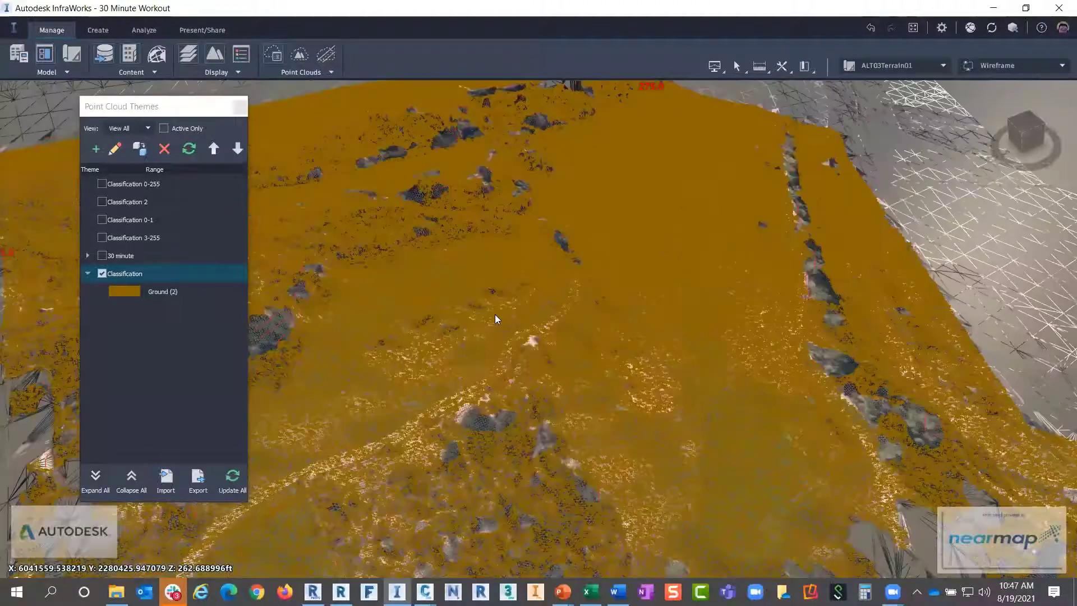
scroll(495, 314, "up", 4)
middle_click_drag(495, 315, 761, 382)
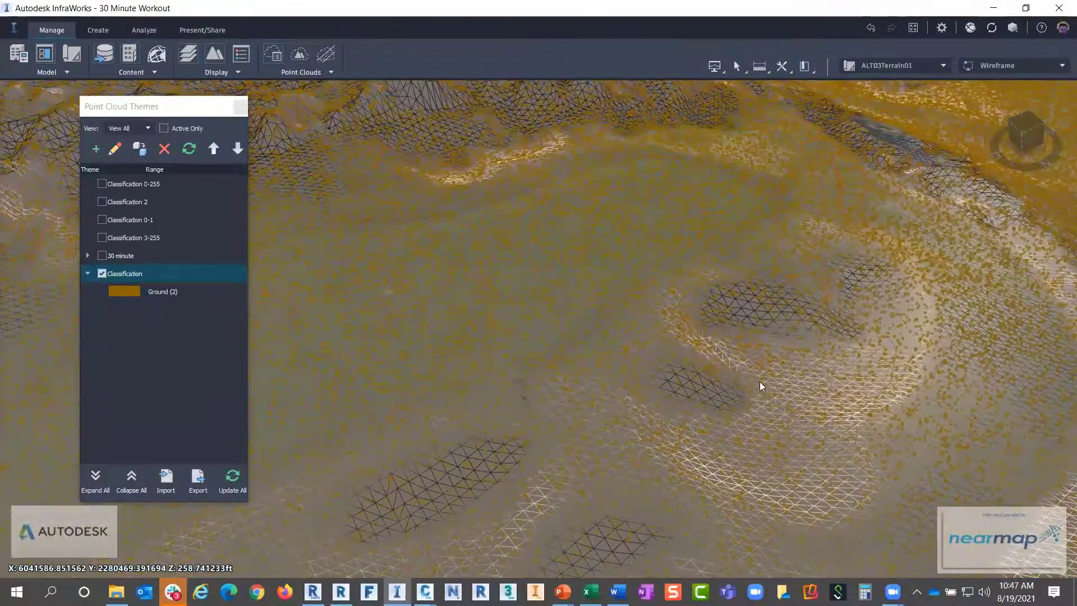
left_click_drag(760, 382, 772, 348)
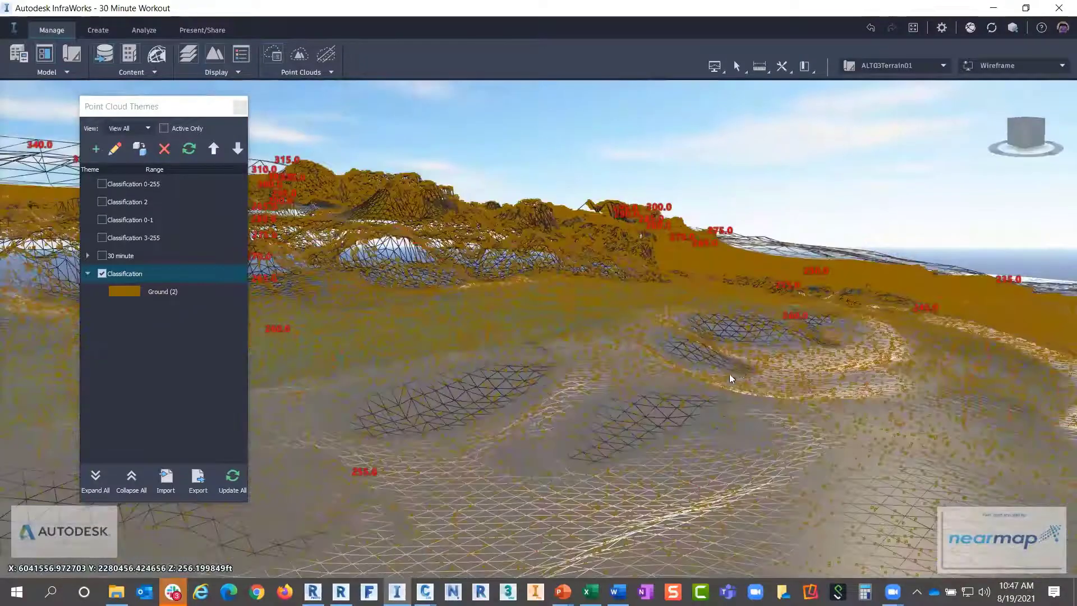
left_click_drag(731, 379, 766, 386)
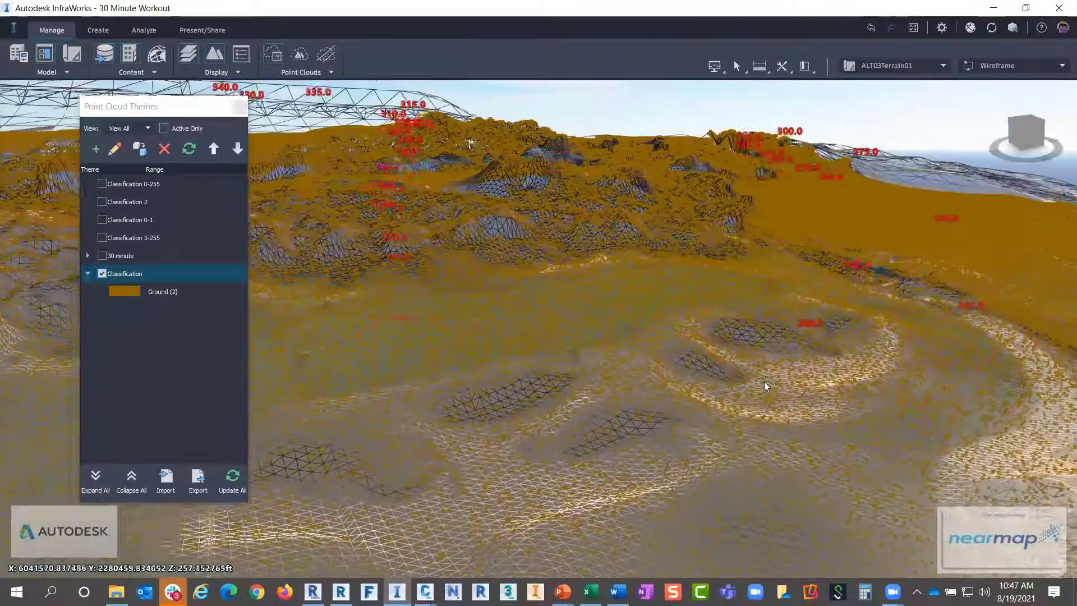
scroll(764, 383, "down", 2)
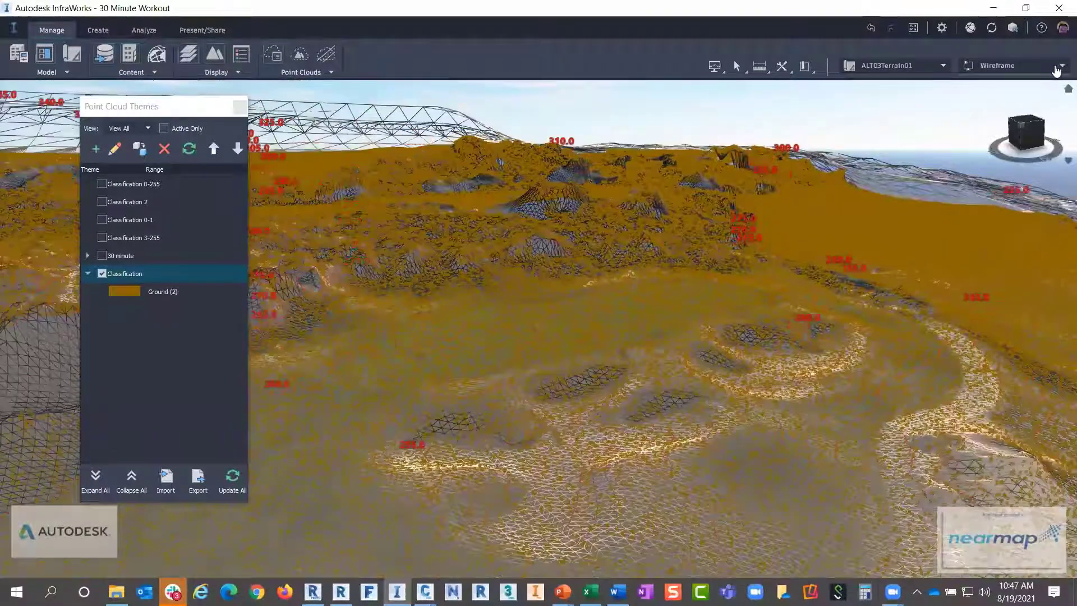
Apply the Concept .1&5 visual style with contour labels, then close Point Cloud Themes
left_click(1057, 68)
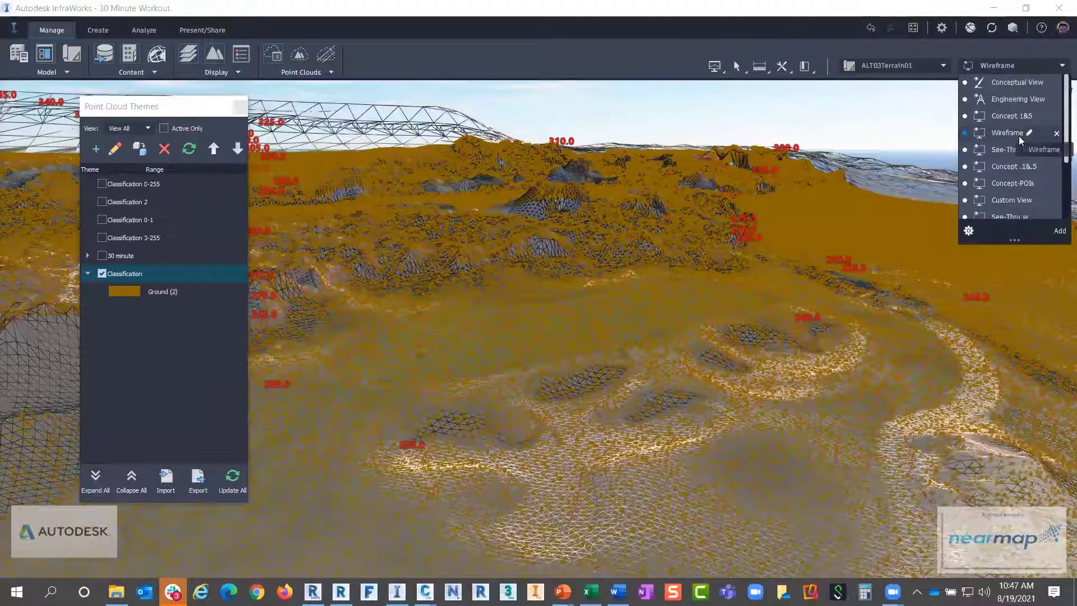
left_click(1015, 83)
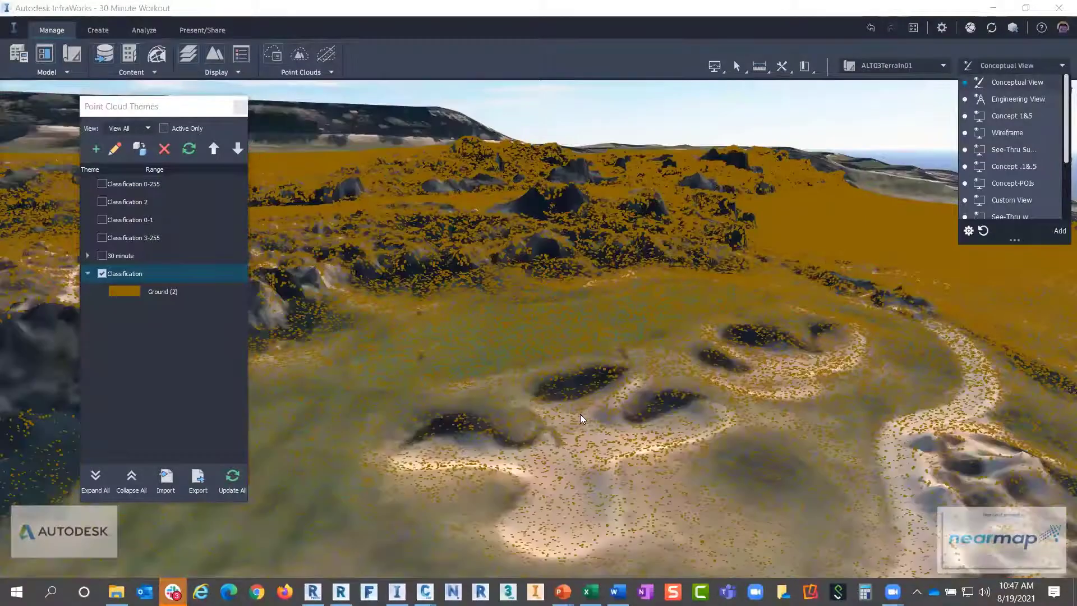
left_click(1061, 65)
left_click(1061, 65)
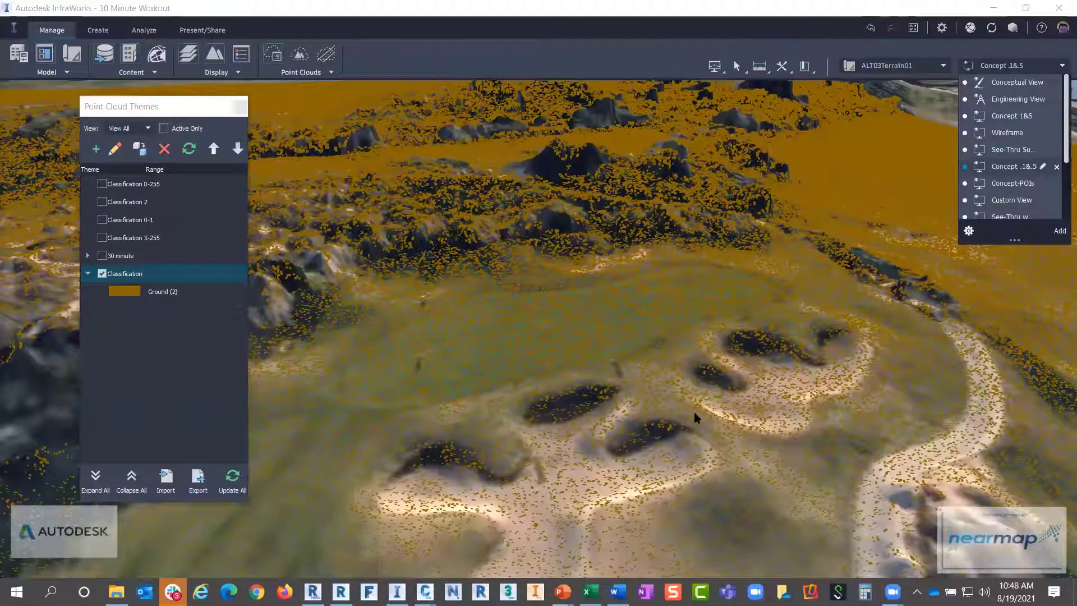
scroll(591, 302, "down", 1)
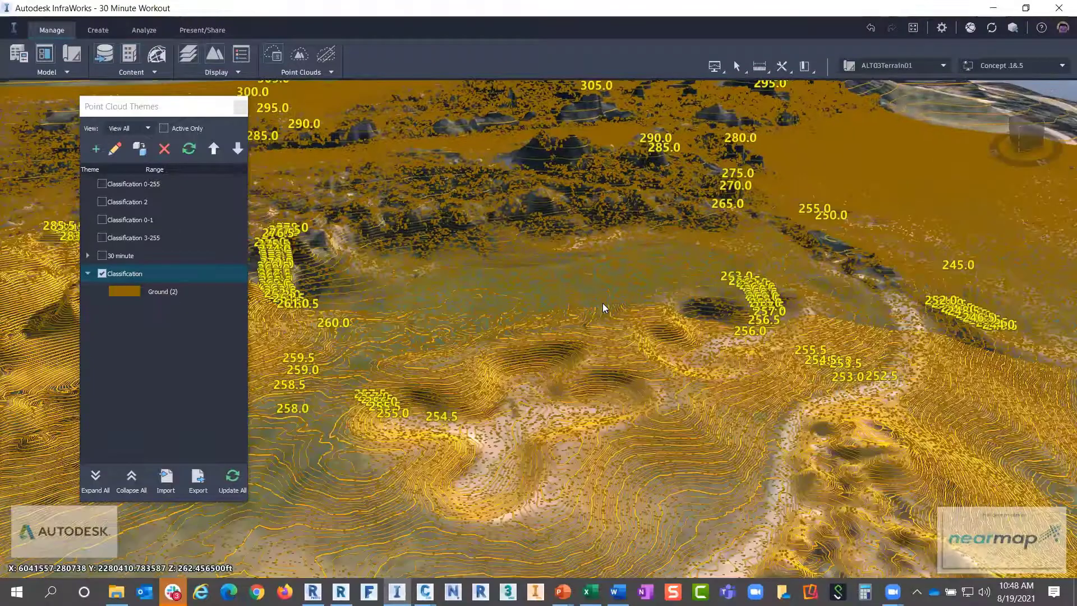
scroll(644, 349, "down", 3)
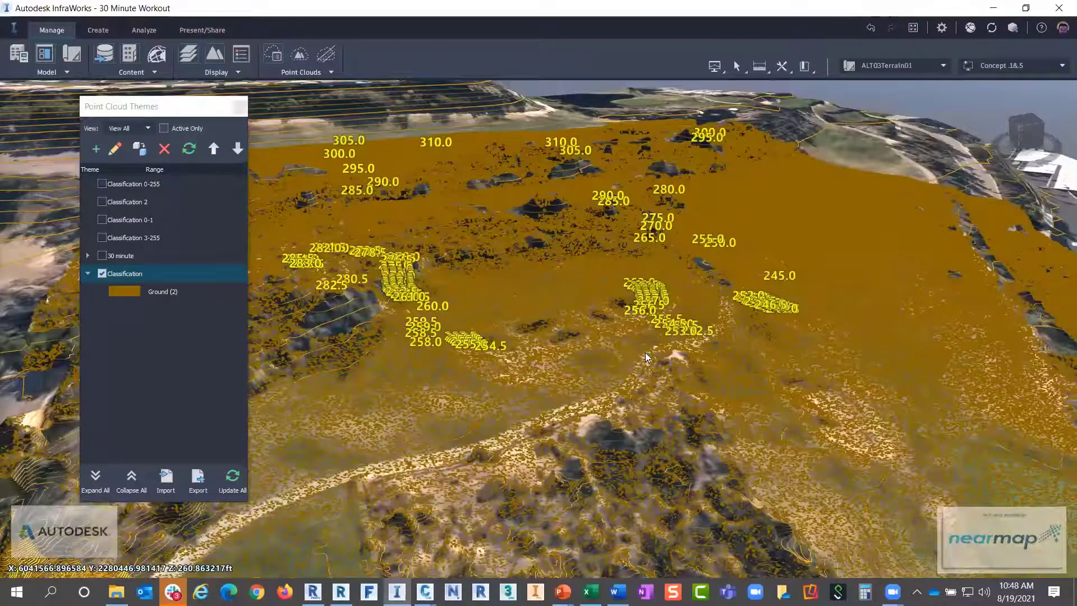
scroll(673, 364, "up", 4)
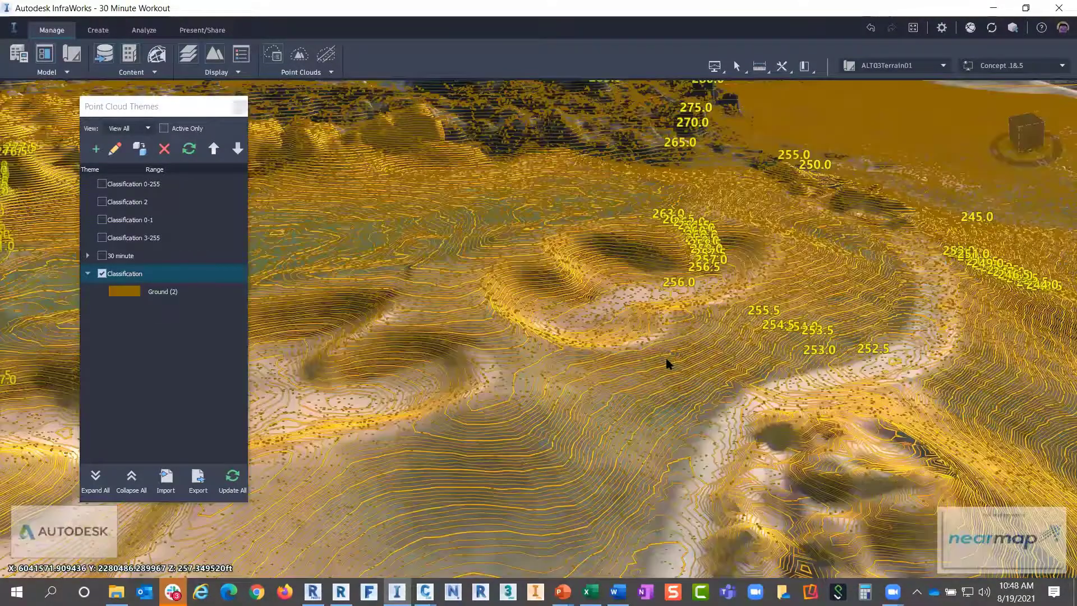
scroll(668, 364, "up", 1)
scroll(666, 361, "up", 3)
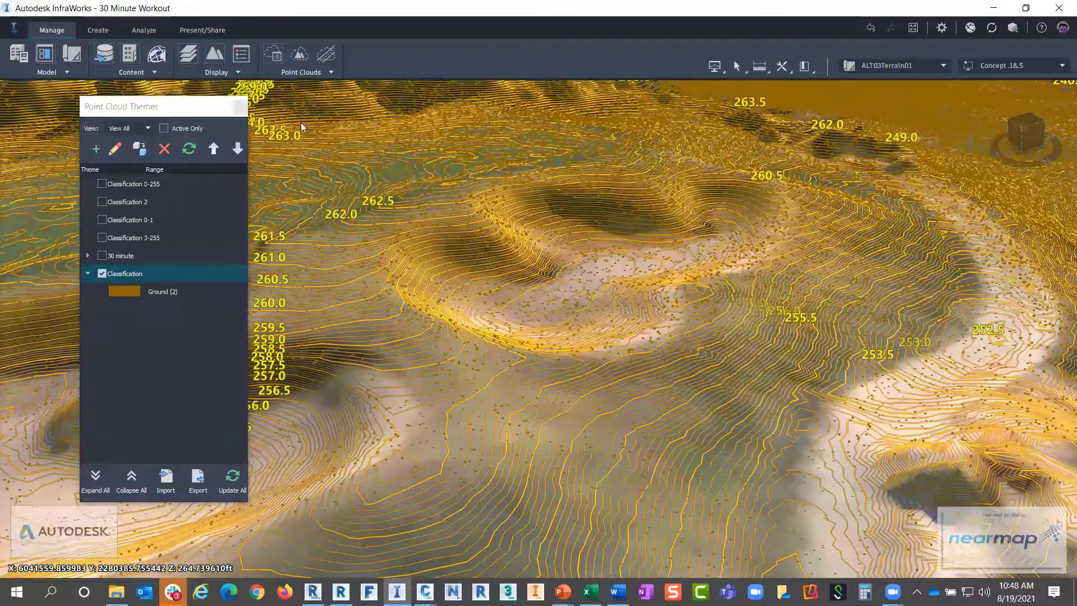
left_click(241, 106)
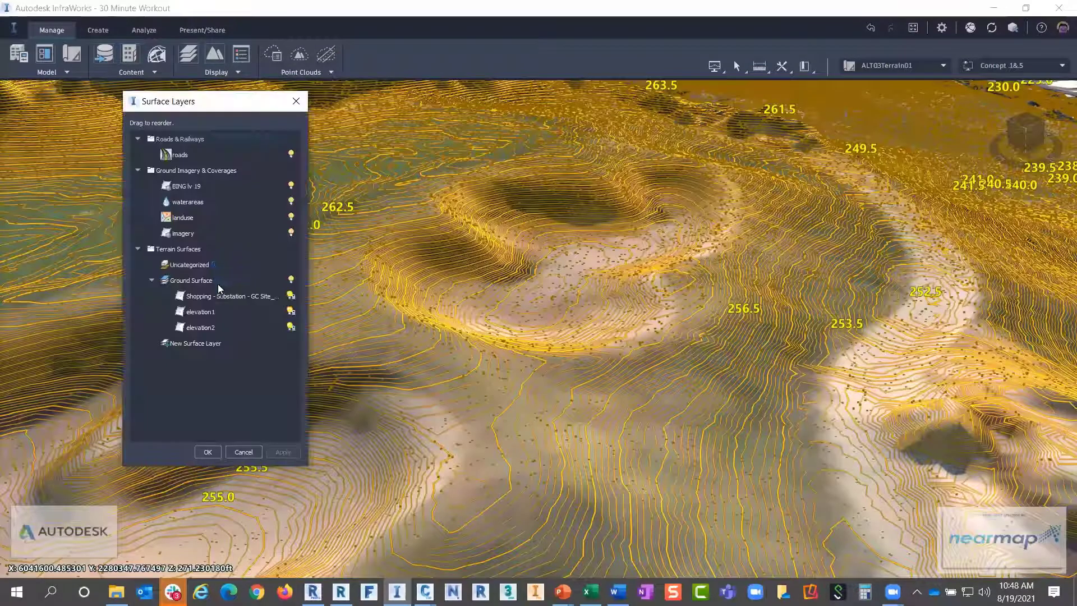
left_click(217, 298)
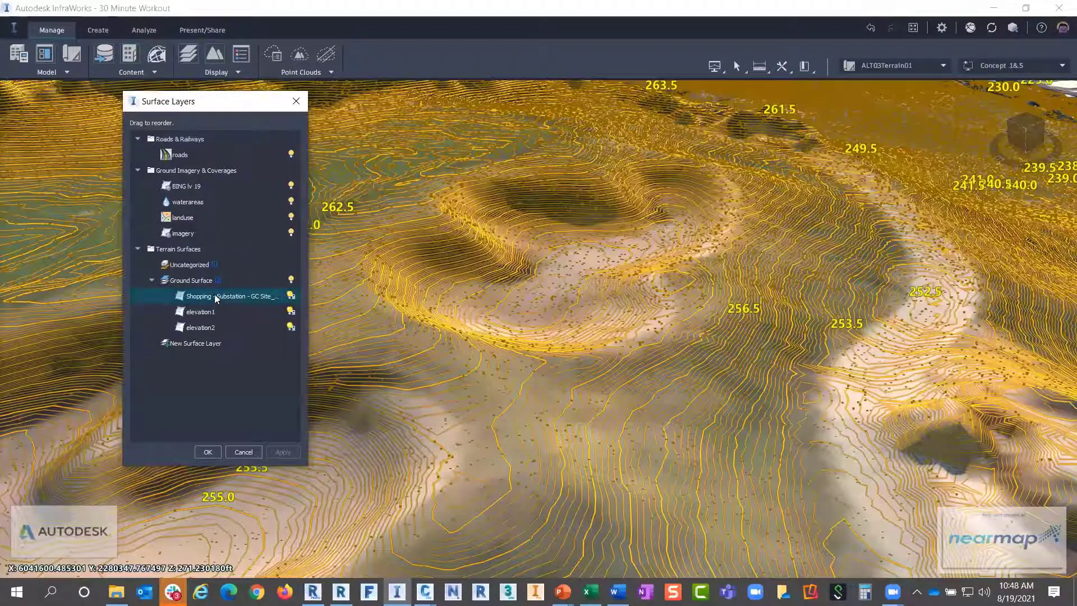
left_click_drag(217, 298, 202, 266)
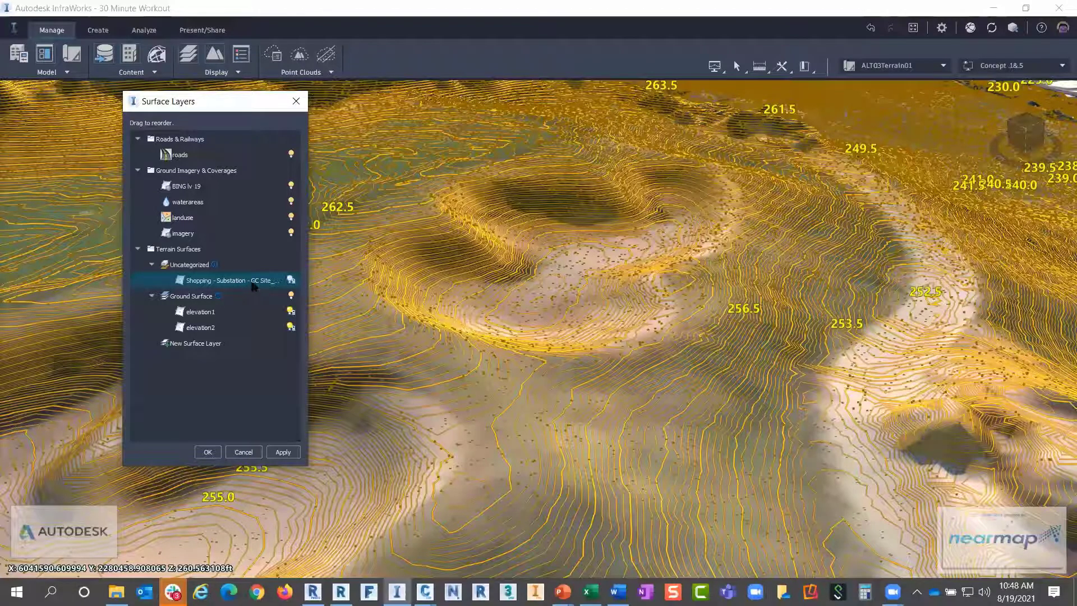
mouse_move(194, 270)
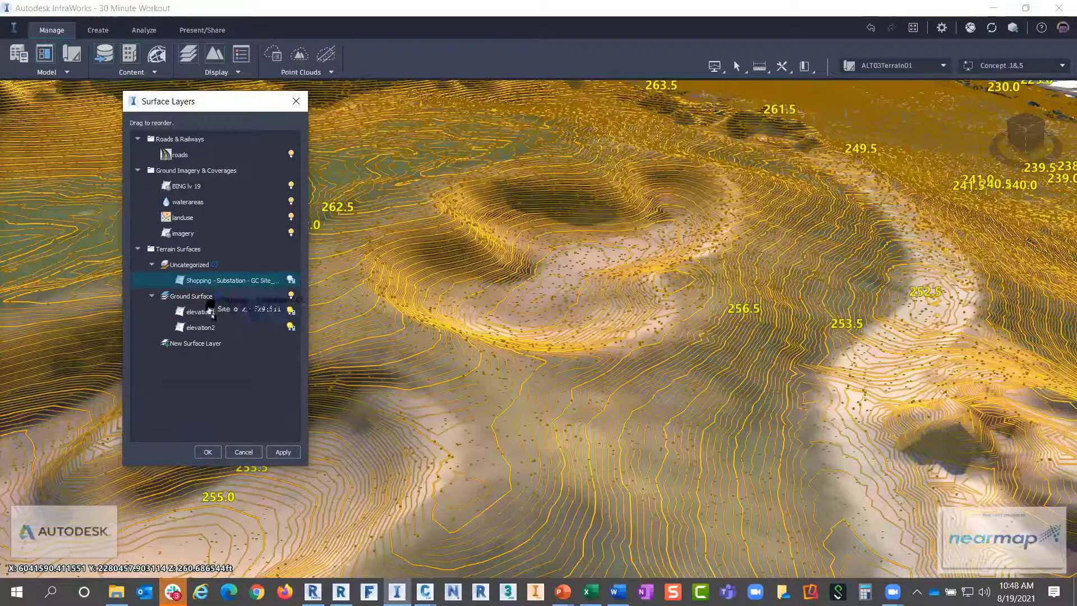
left_click_drag(197, 311, 198, 294)
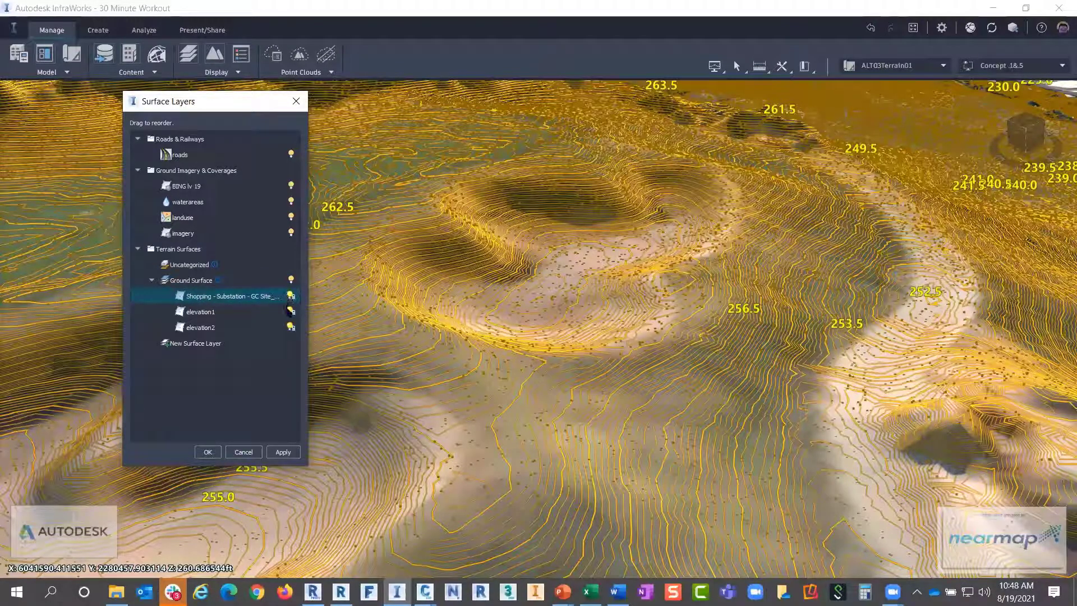
left_click(282, 454)
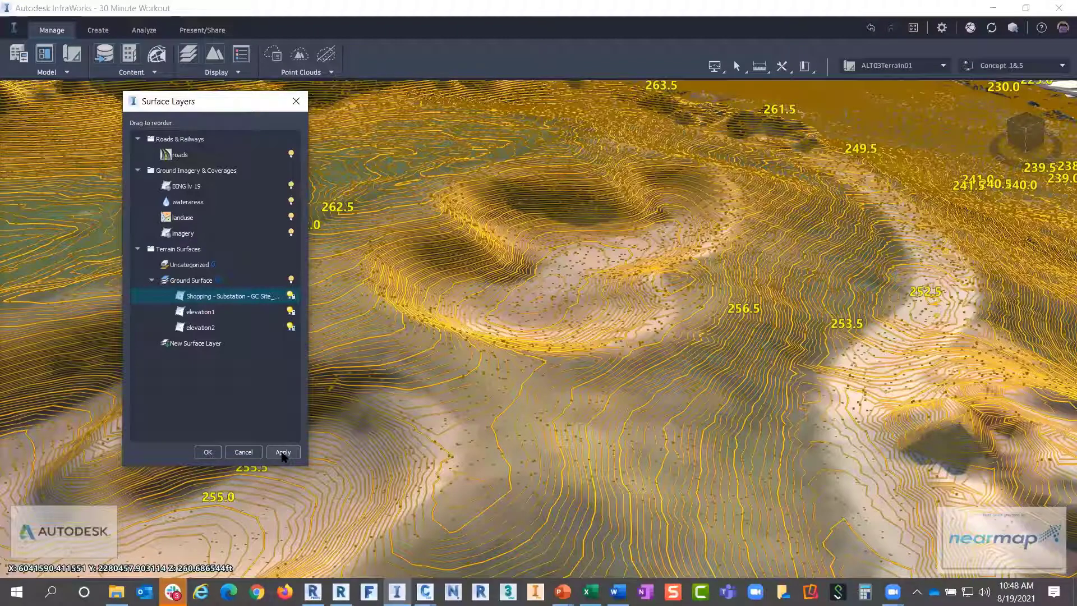
left_click(207, 452)
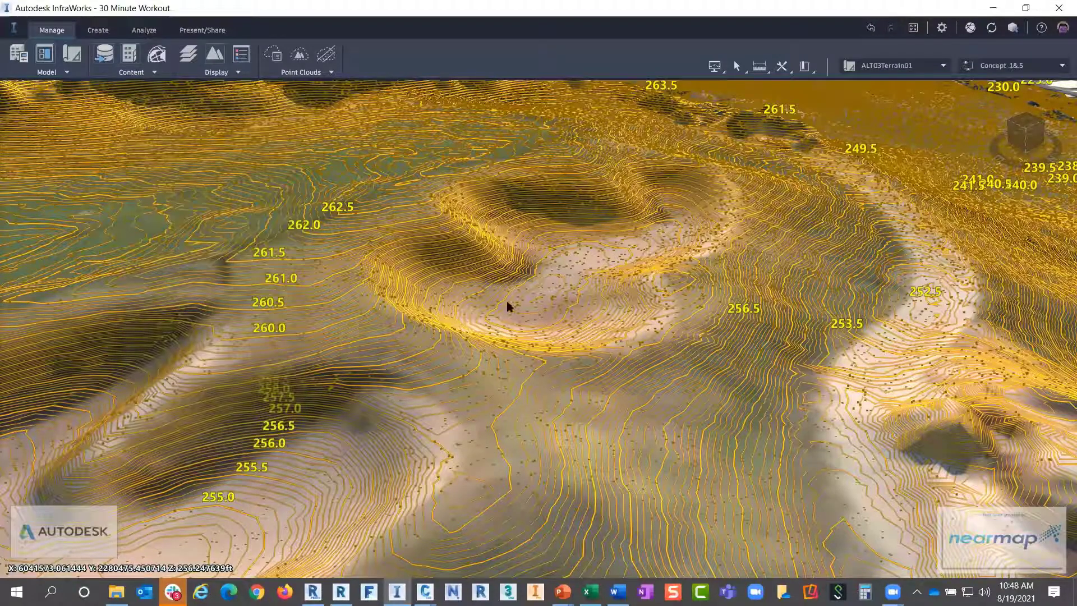
scroll(566, 284, "down", 3)
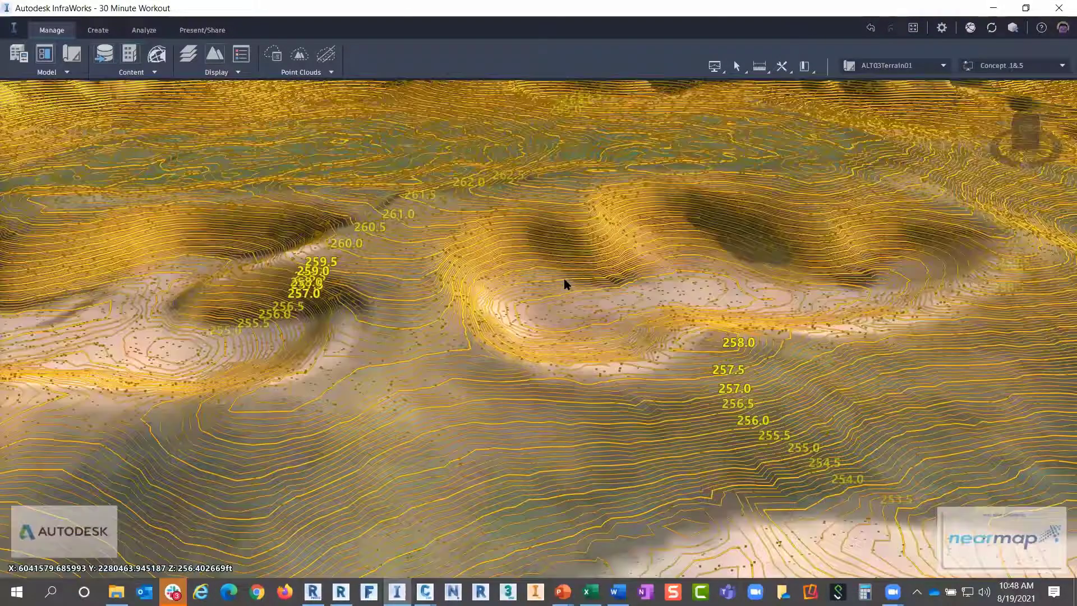
scroll(565, 280, "down", 2)
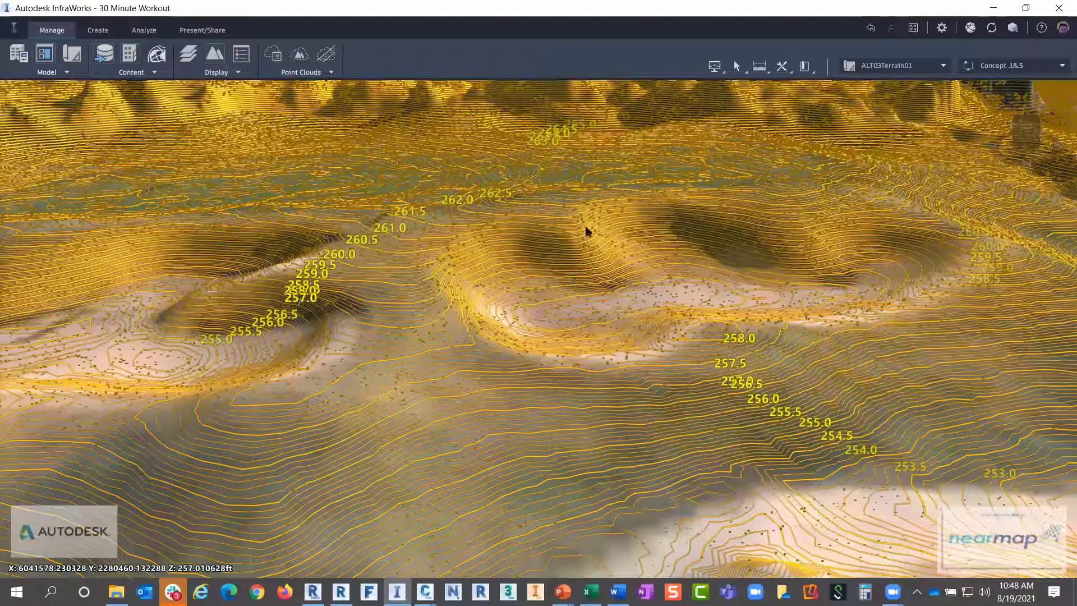
scroll(488, 263, "down", 2)
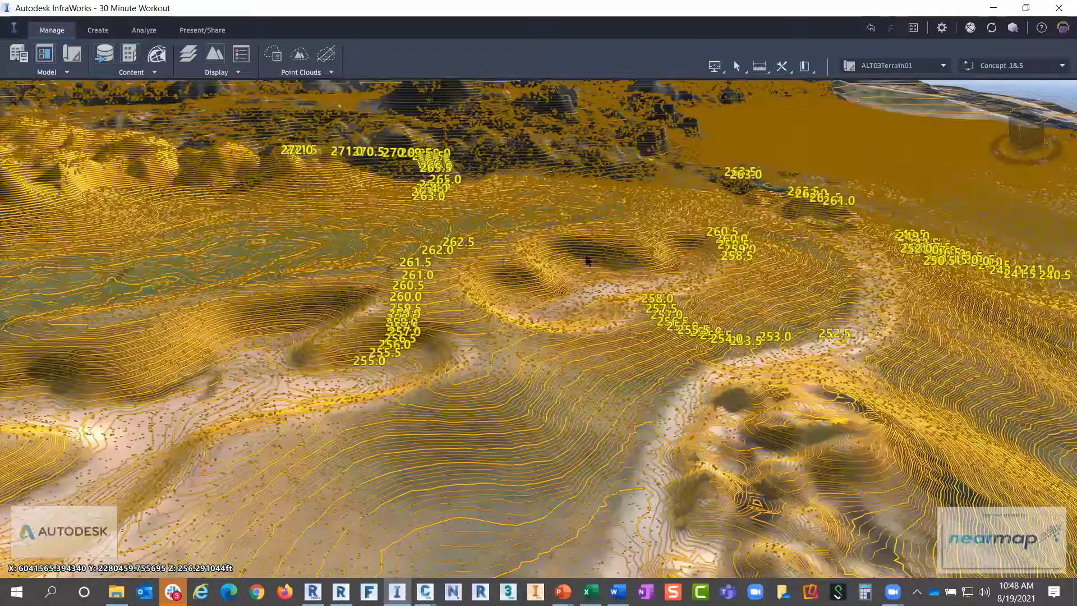
scroll(592, 253, "up", 1)
scroll(496, 303, "up", 2)
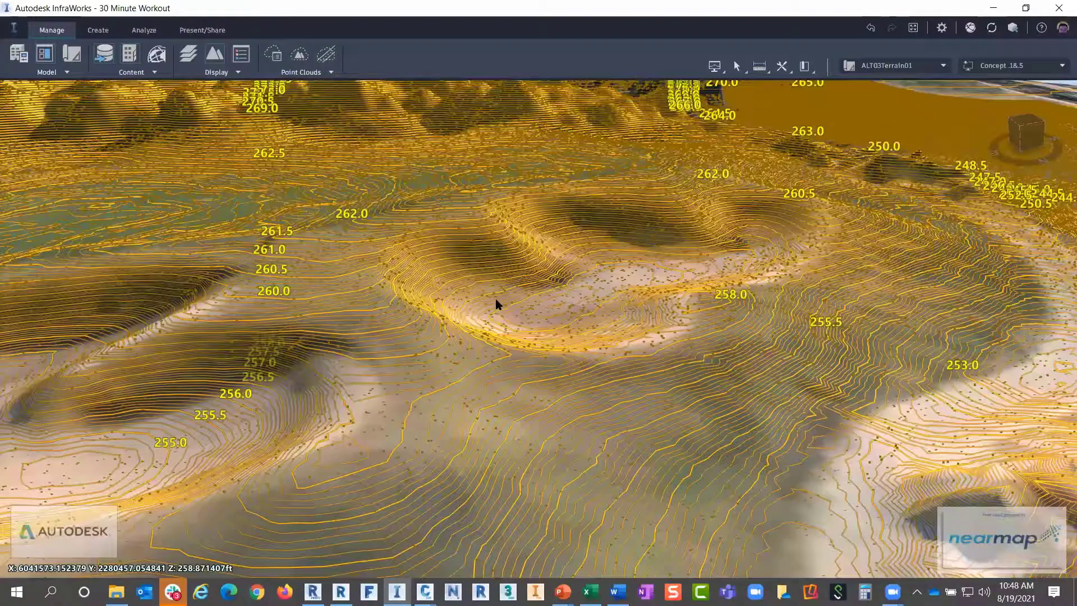
left_click_drag(496, 303, 486, 308)
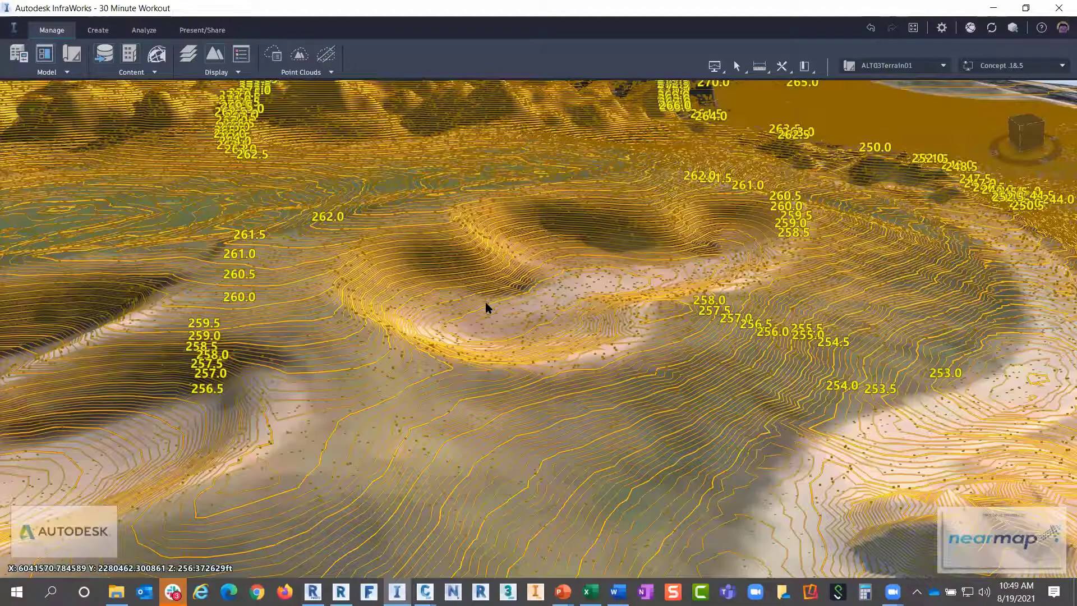
scroll(577, 286, "down", 2)
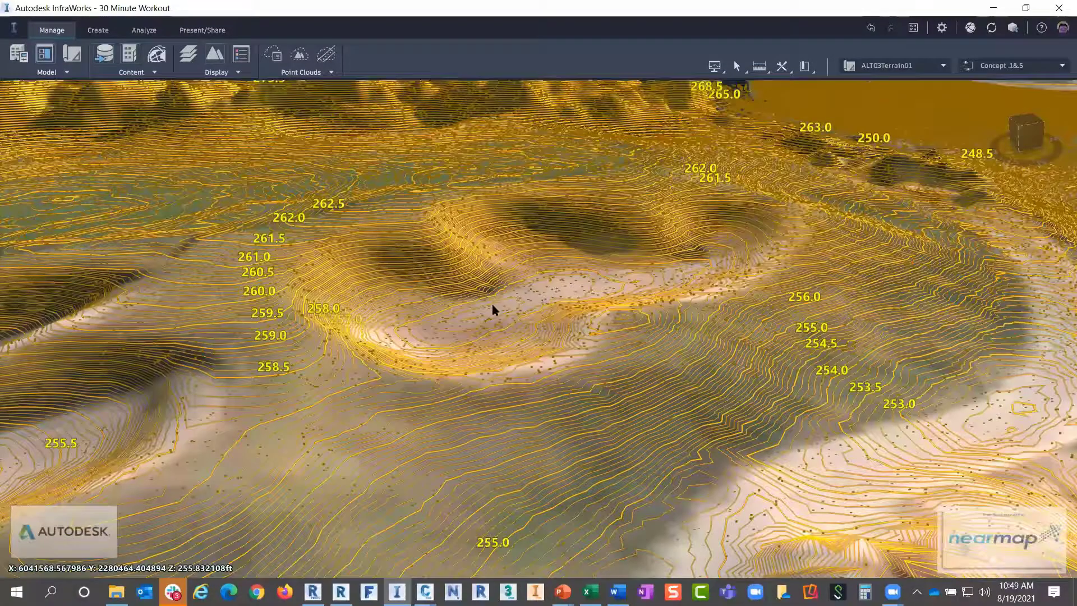
scroll(492, 311, "up", 2)
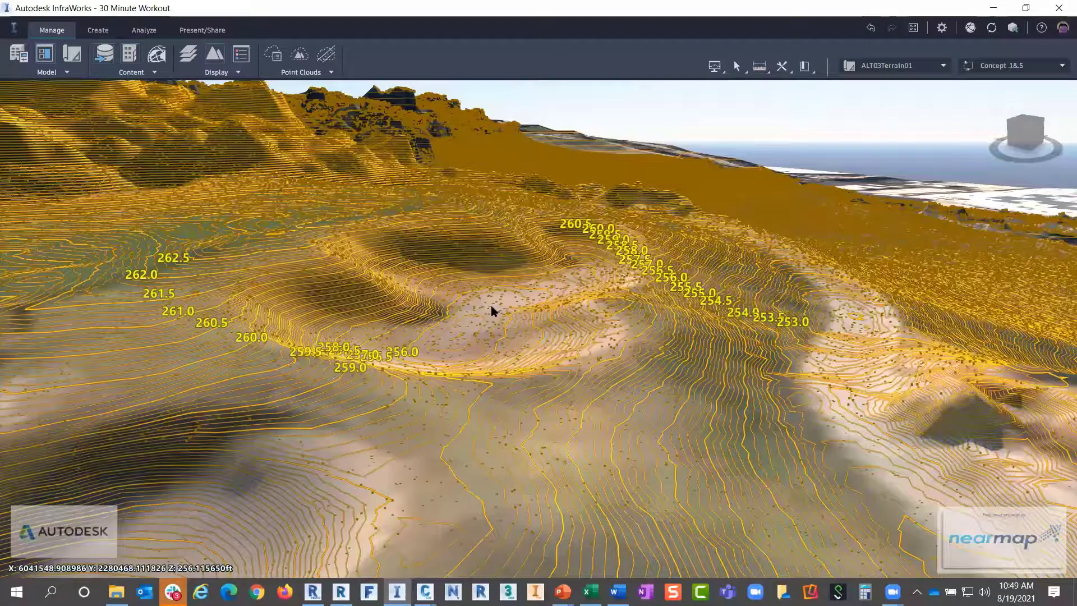
scroll(476, 212, "up", 1)
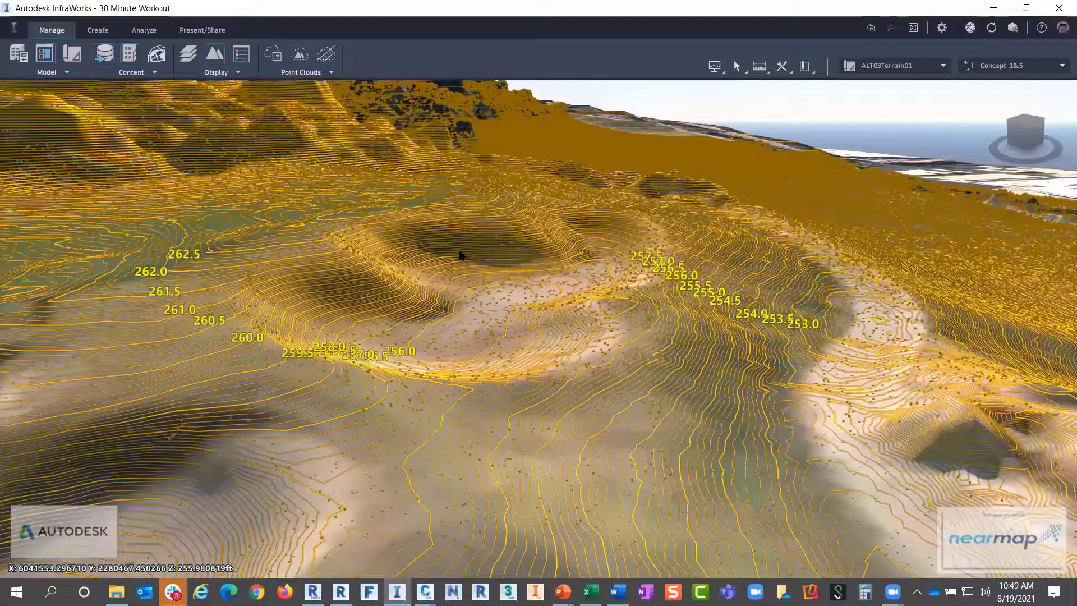
scroll(459, 255, "up", 1)
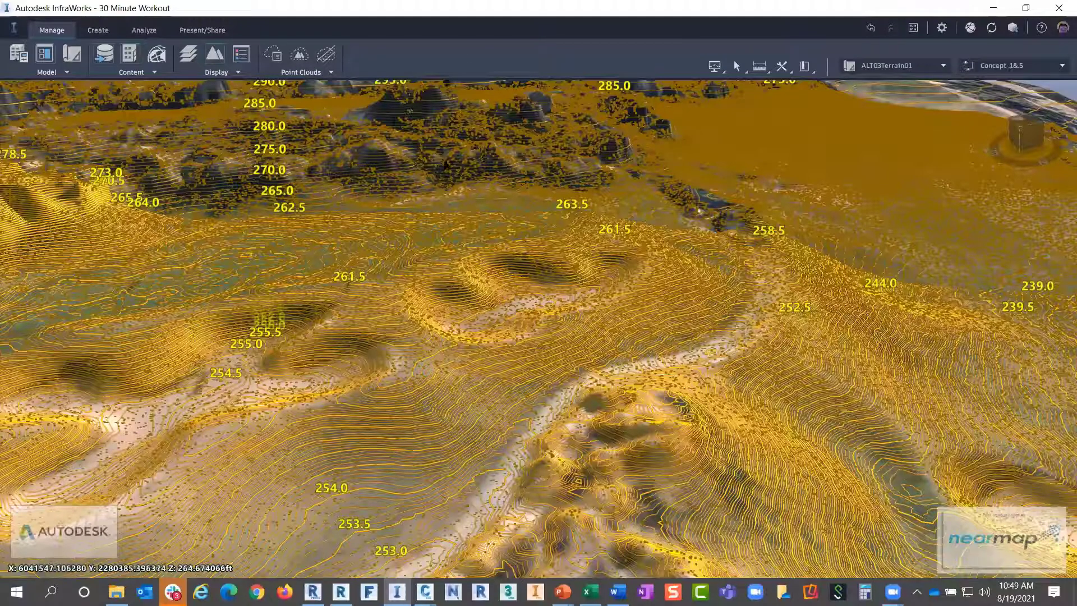
Set Point Cloud Terrain ground processing to Custom with 0.33' ground details
left_click(298, 55)
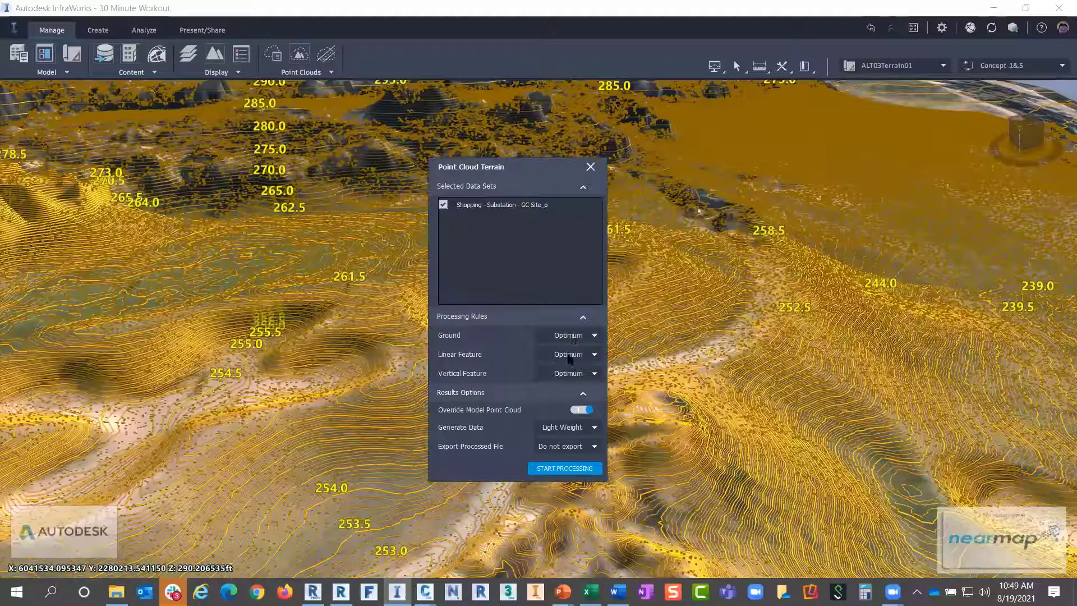
left_click(595, 336)
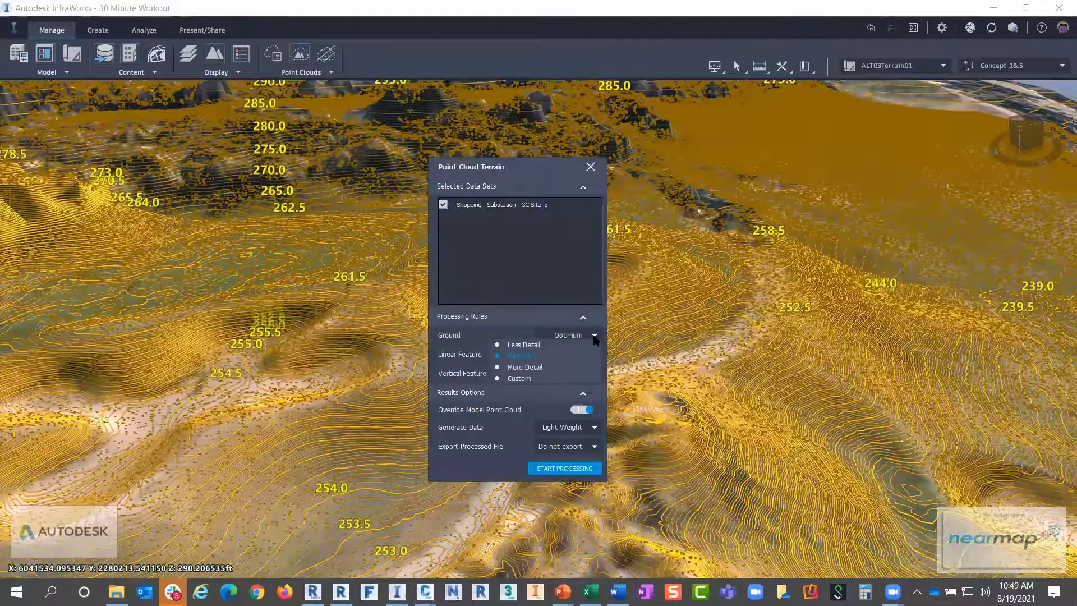
left_click(537, 344)
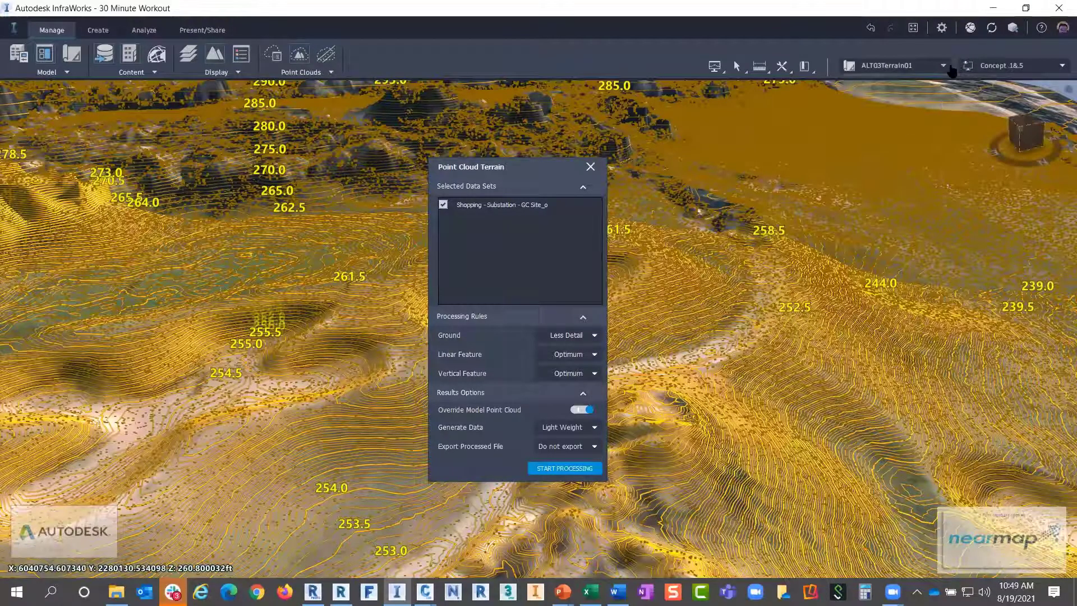
left_click(586, 336)
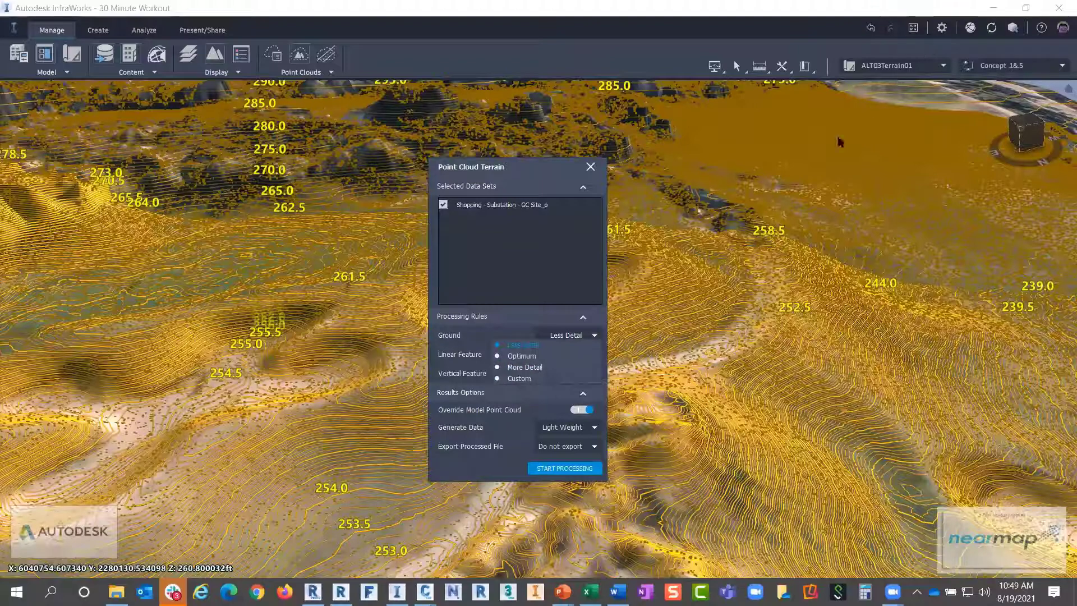
left_click(519, 380)
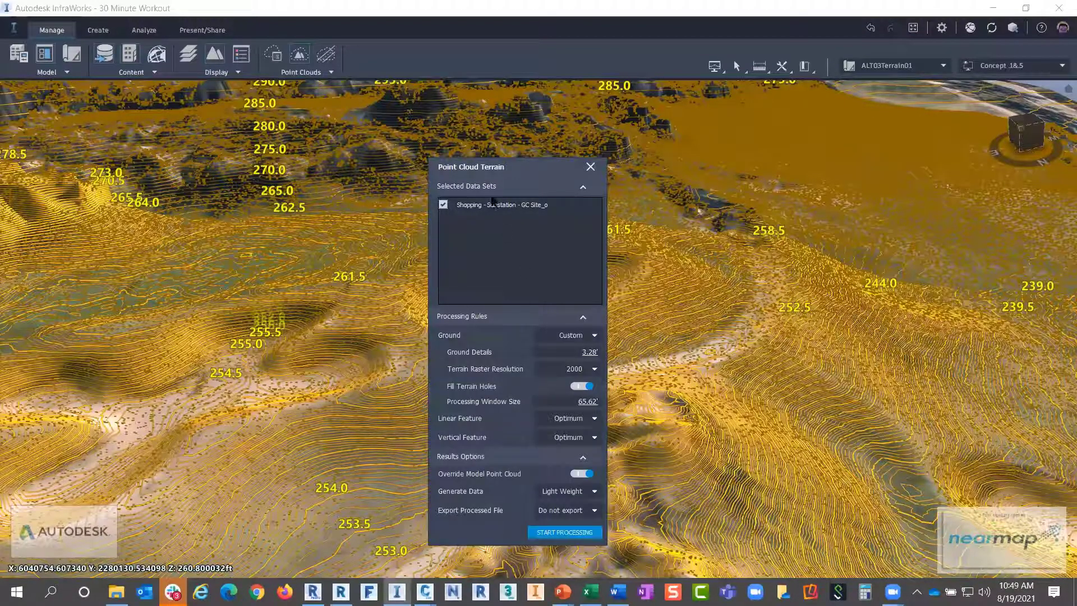
left_click_drag(464, 168, 317, 106)
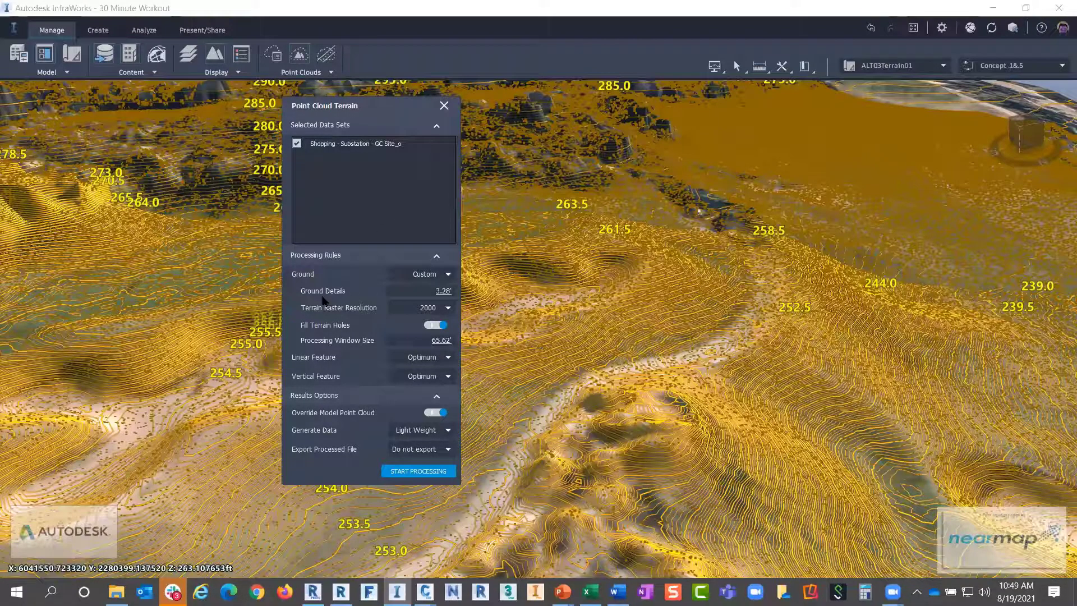
left_click(442, 293)
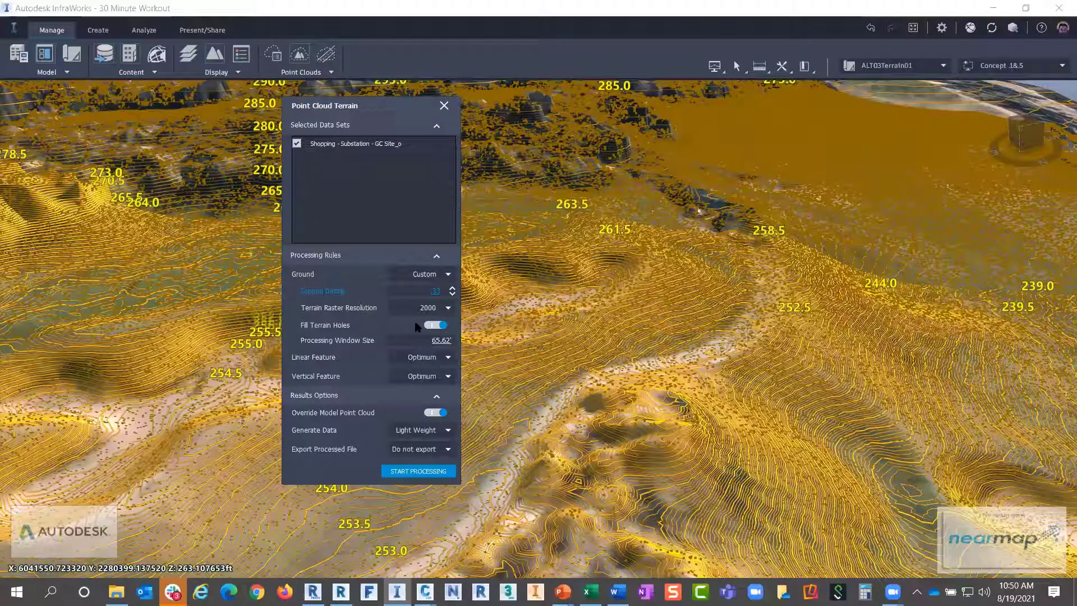
key("Tab")
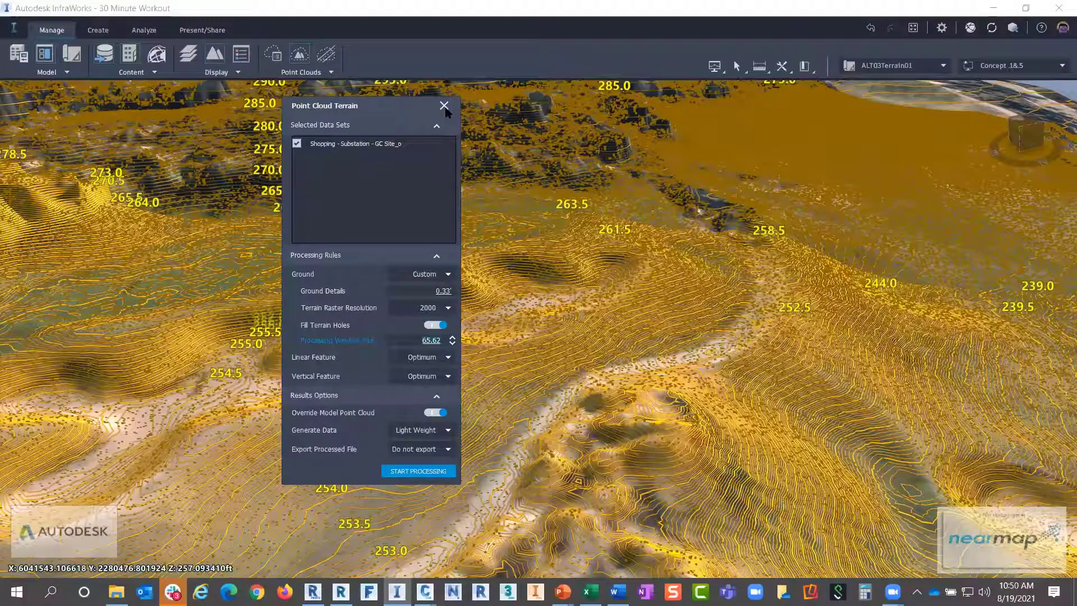
scroll(612, 354, "down", 1)
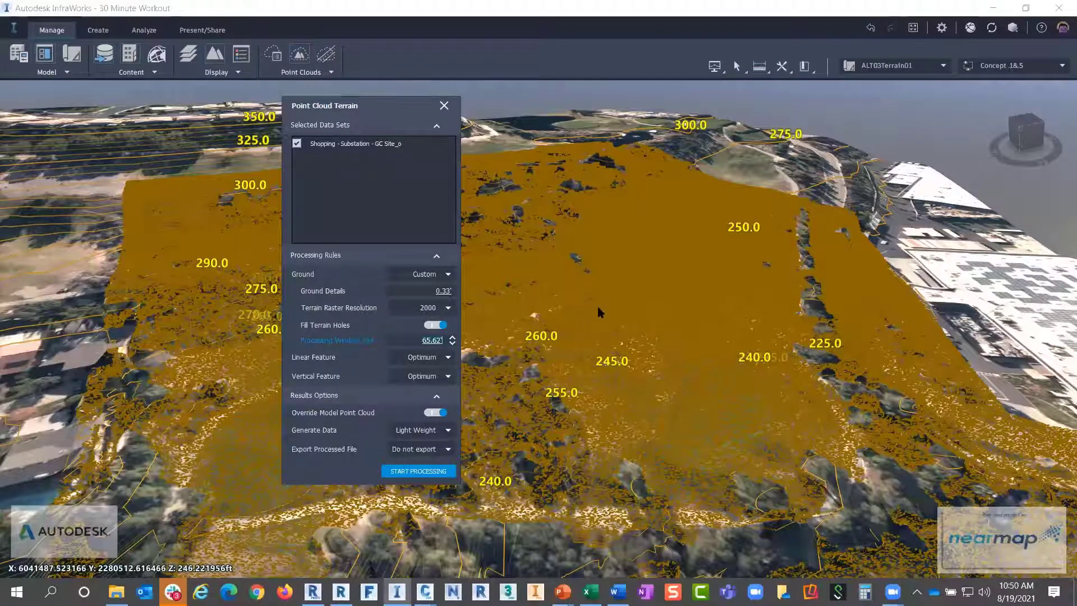
scroll(598, 303, "up", 5)
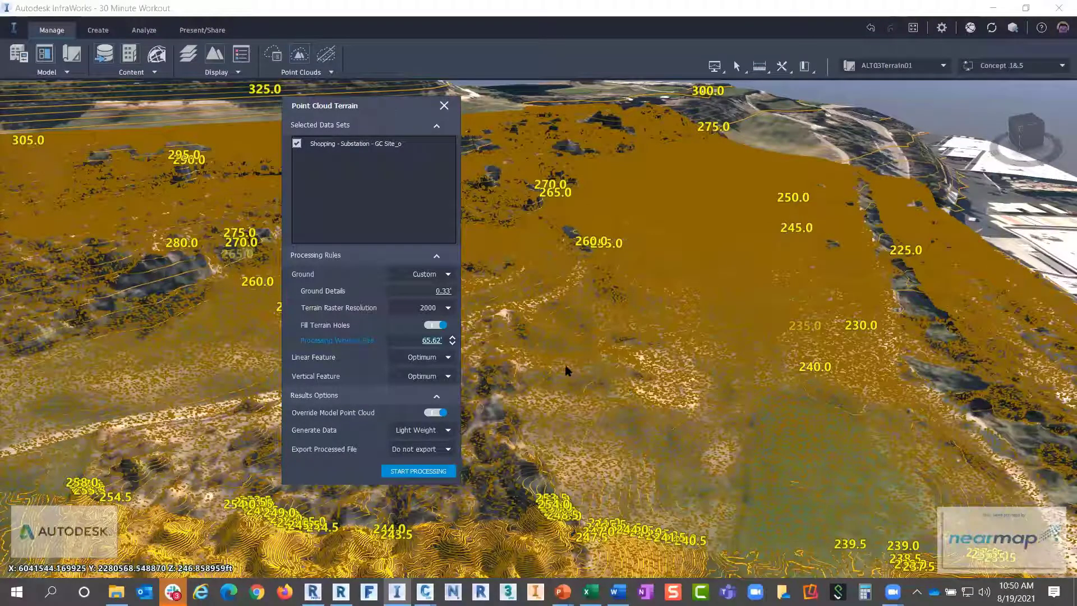
scroll(565, 400, "down", 1)
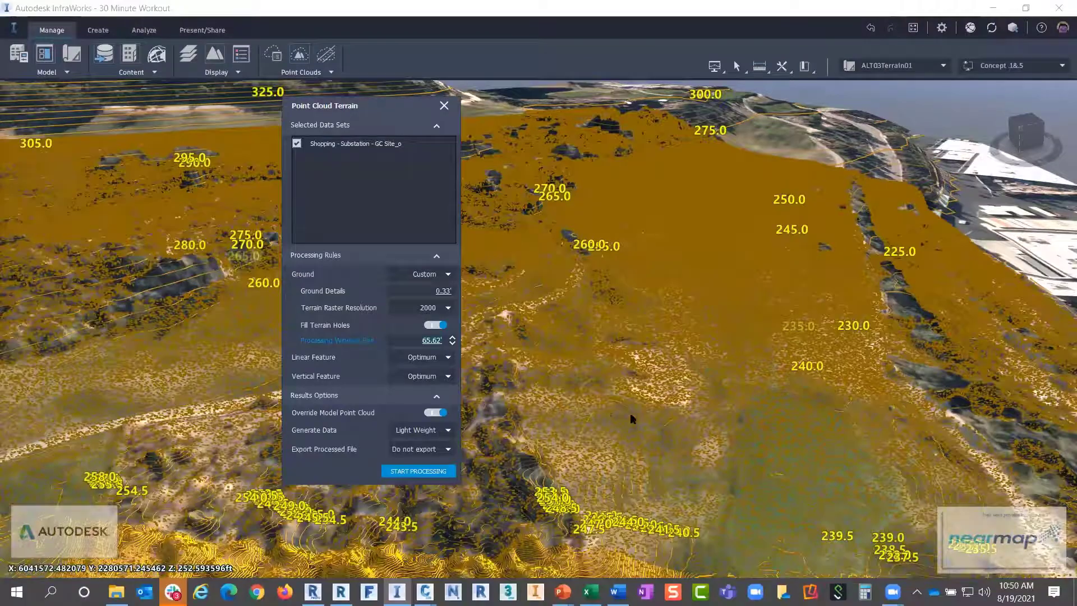
scroll(631, 418, "down", 4)
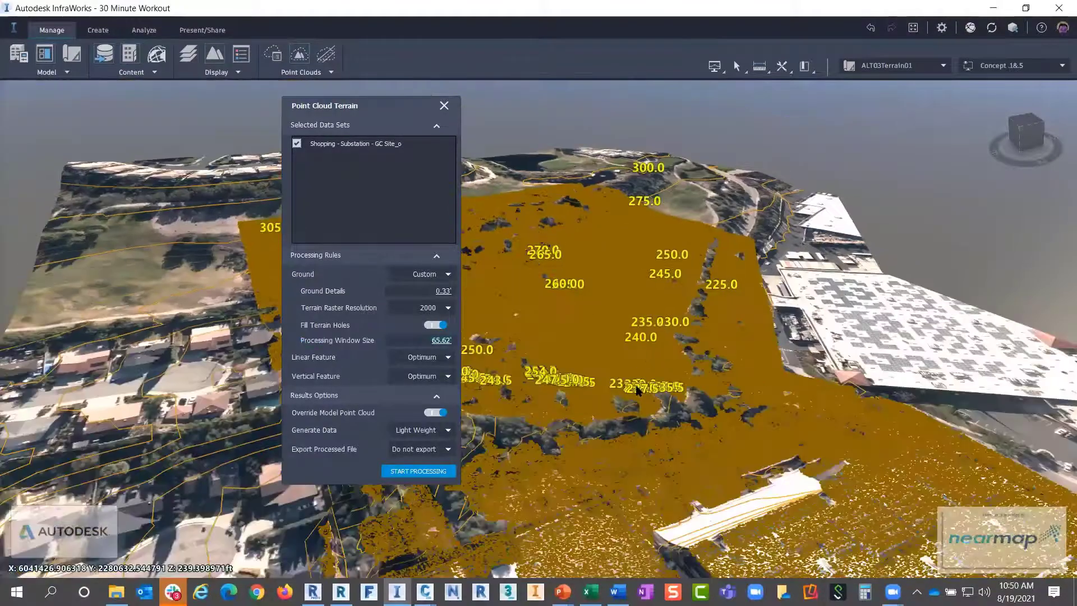
scroll(606, 398, "down", 4)
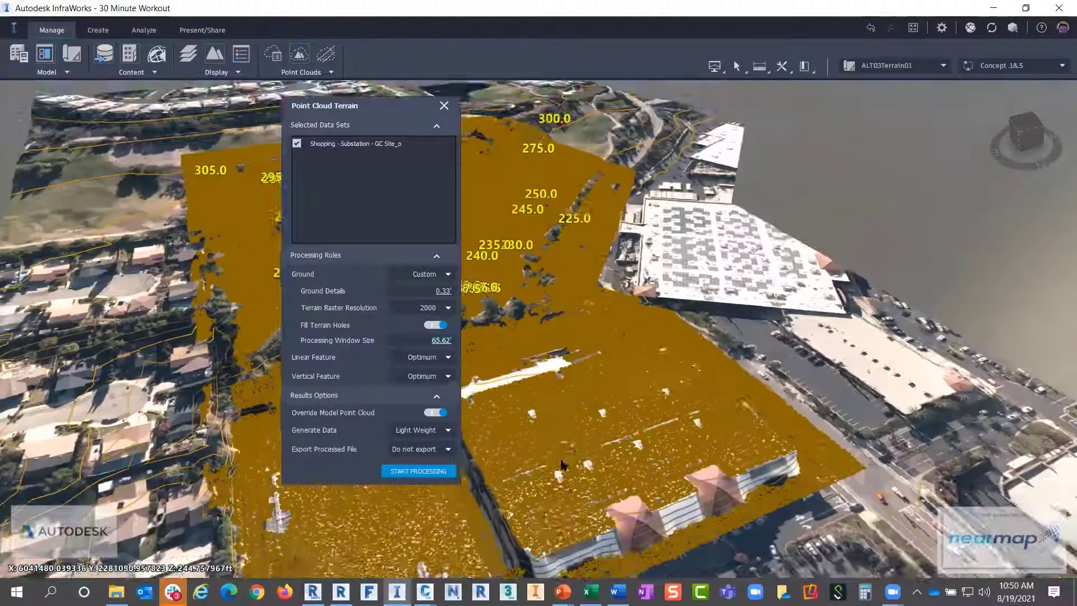
scroll(563, 465, "up", 2)
scroll(624, 206, "up", 3)
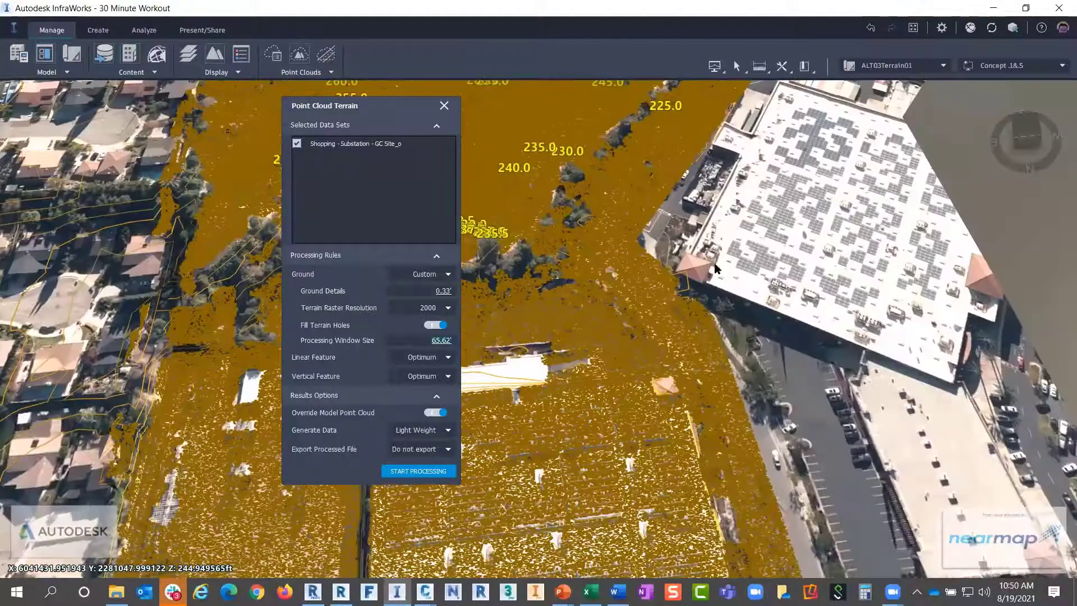
scroll(715, 269, "up", 2)
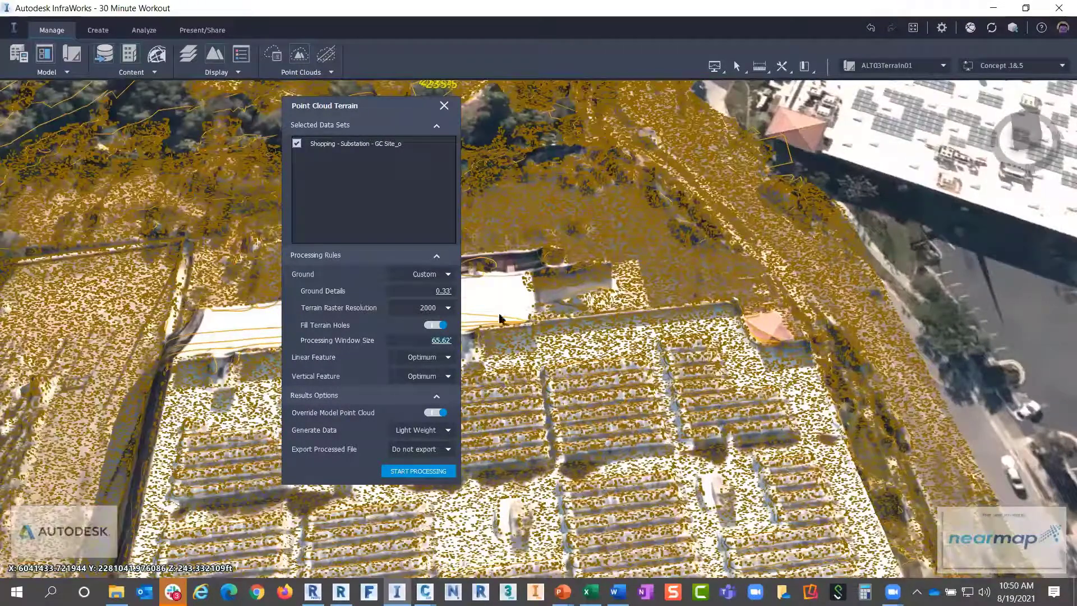
scroll(500, 318, "up", 2)
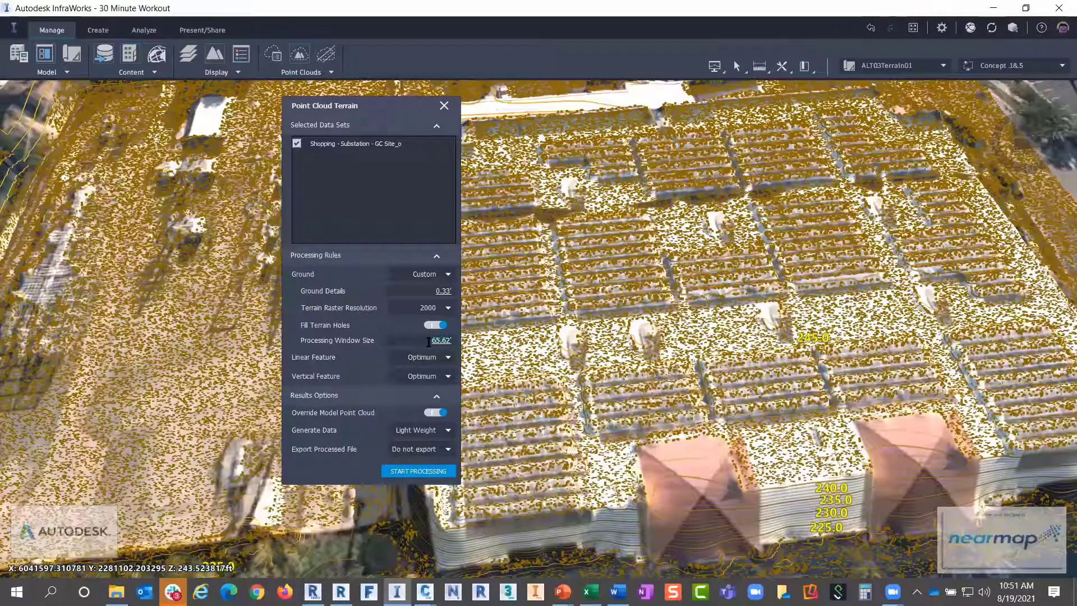
left_click(429, 340)
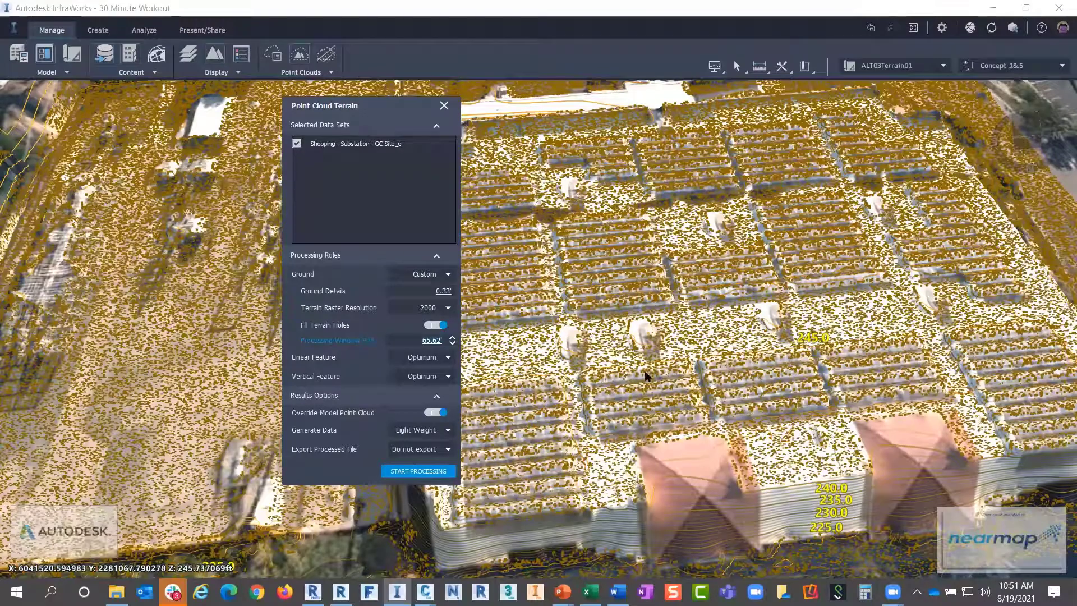
left_click_drag(672, 357, 676, 364)
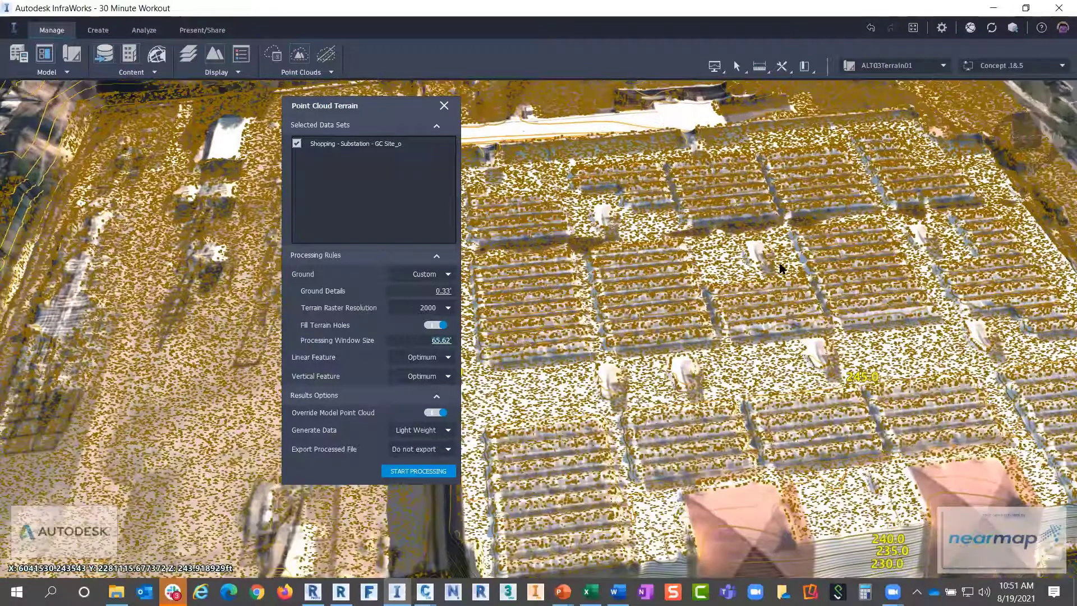
left_click_drag(781, 268, 658, 364)
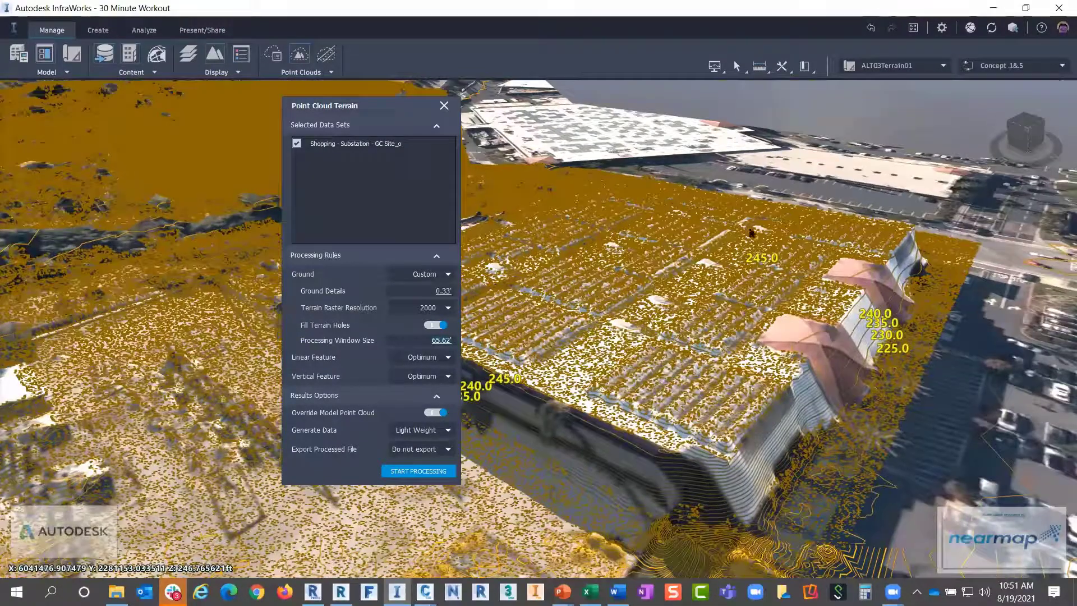
scroll(758, 280, "up", 2)
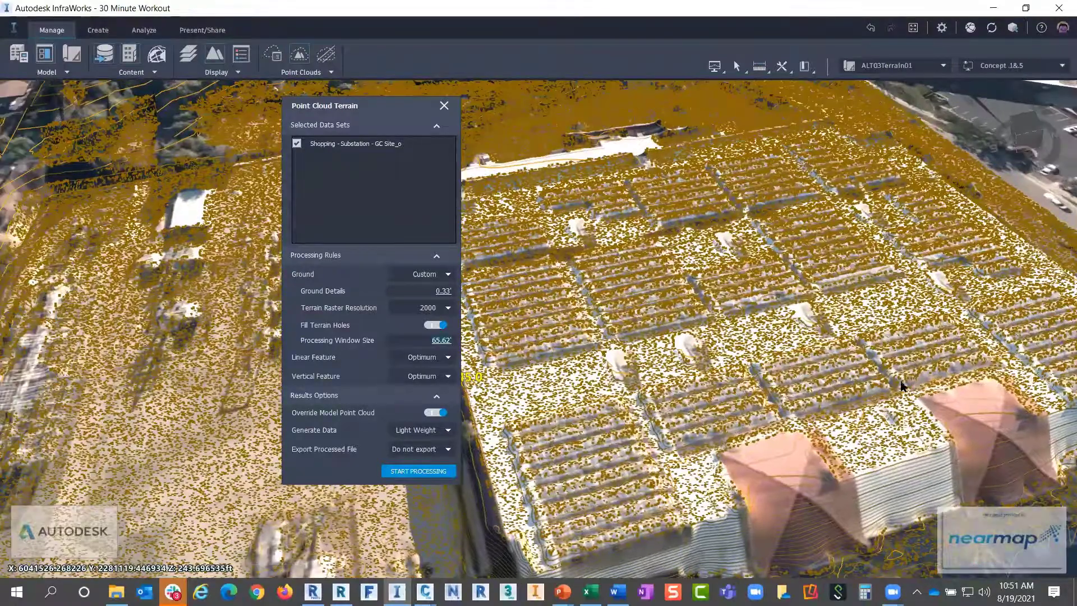
scroll(790, 391, "down", 1)
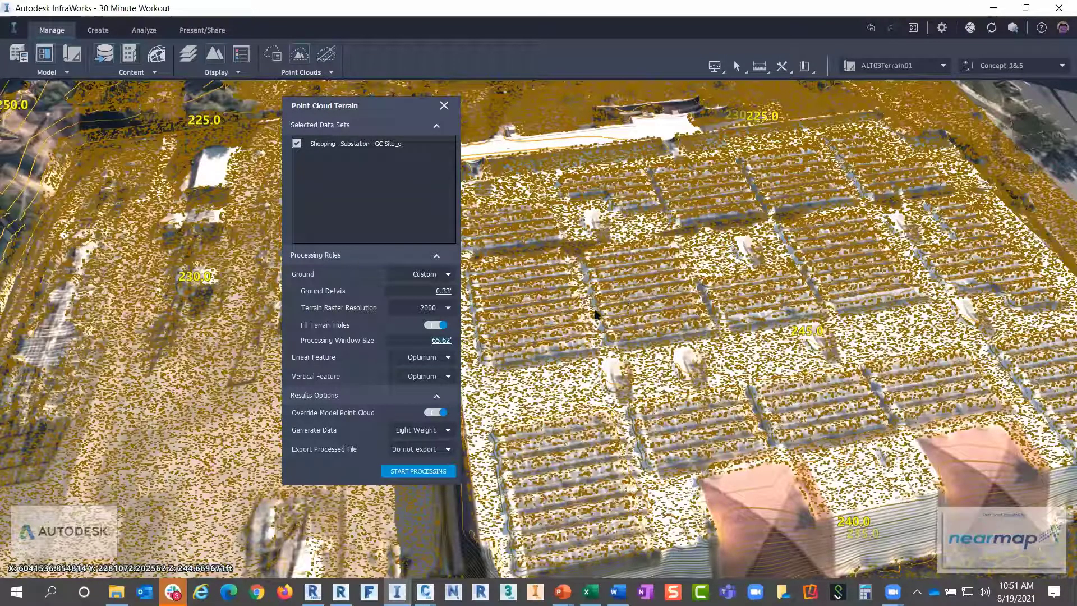
Set the processing window size to 328'
left_click(428, 342)
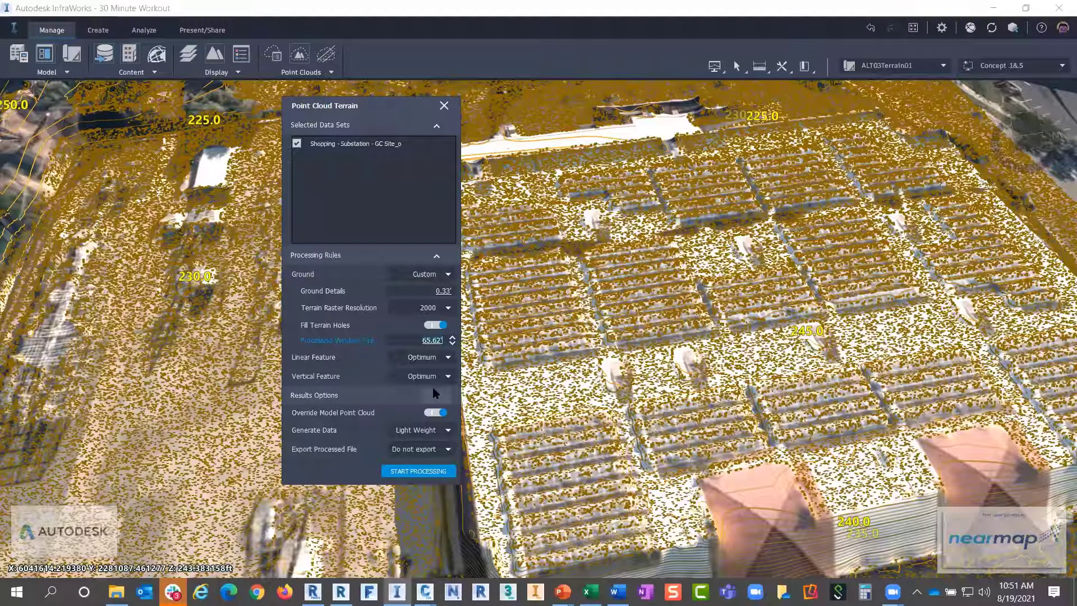
key("BackSpace")
key("BackSpace")
key("BackSpace")
key("BackSpace")
key("BackSpace")
key("BackSpace")
type("32.8")
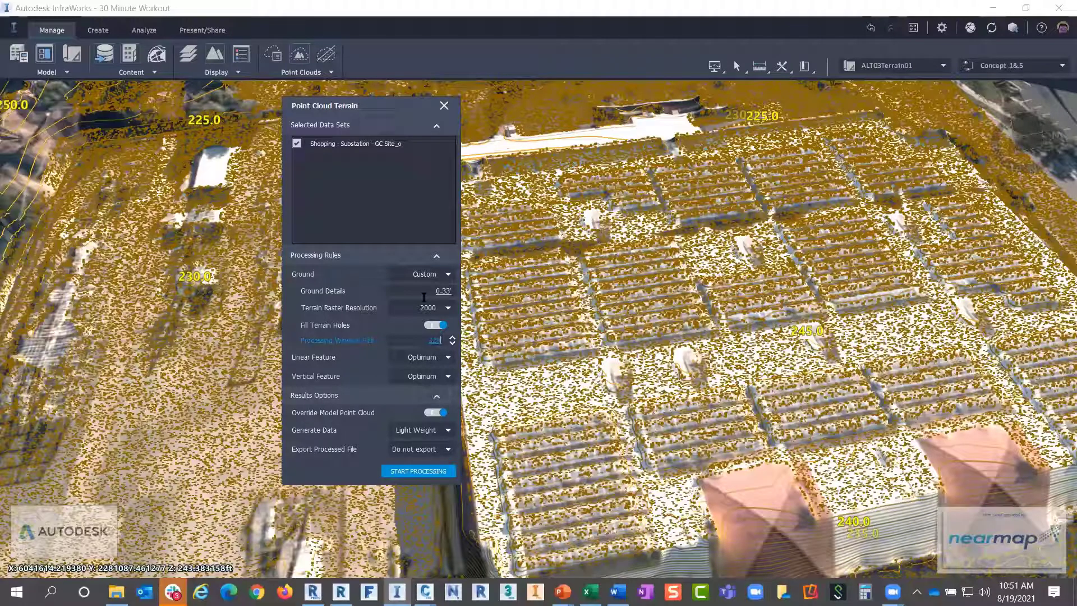
left_click(424, 295)
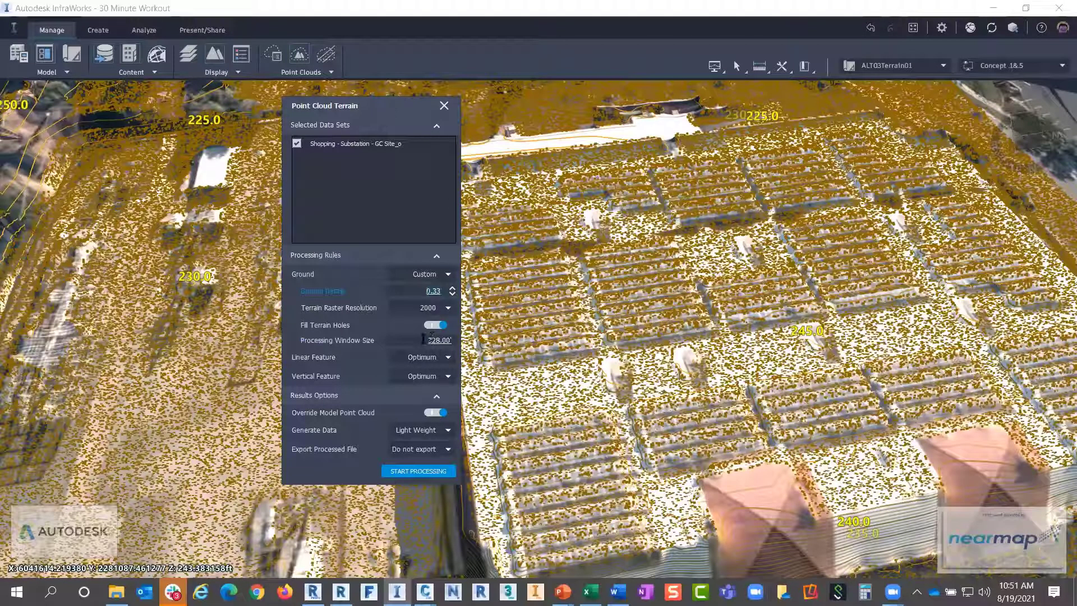
left_click(424, 339)
key("BackSpace")
key("BackSpace")
key("BackSpace")
key("BackSpace")
key("BackSpace")
key("BackSpace")
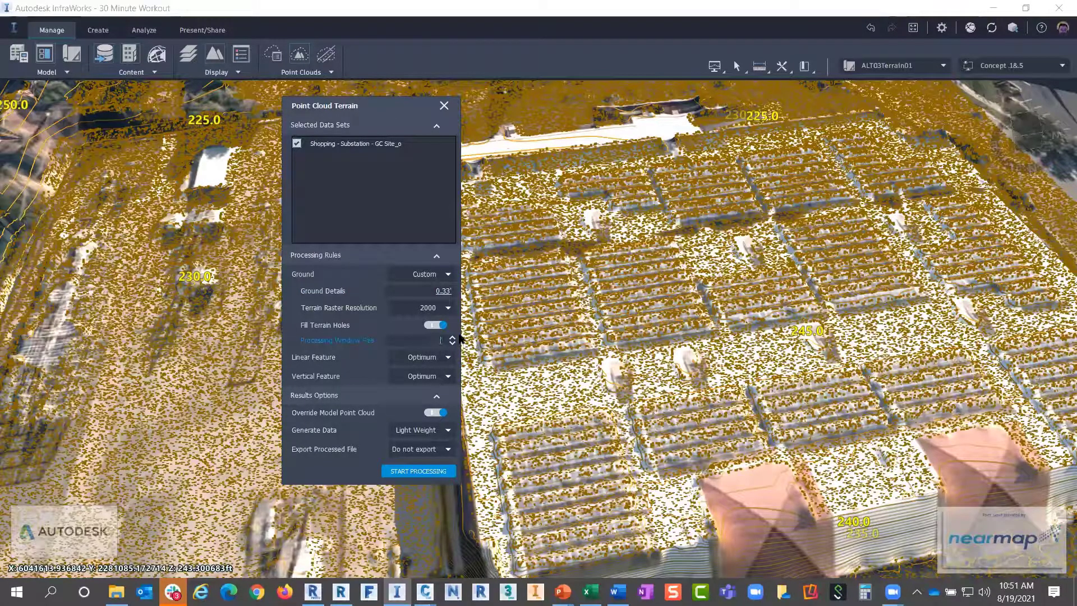
type("32")
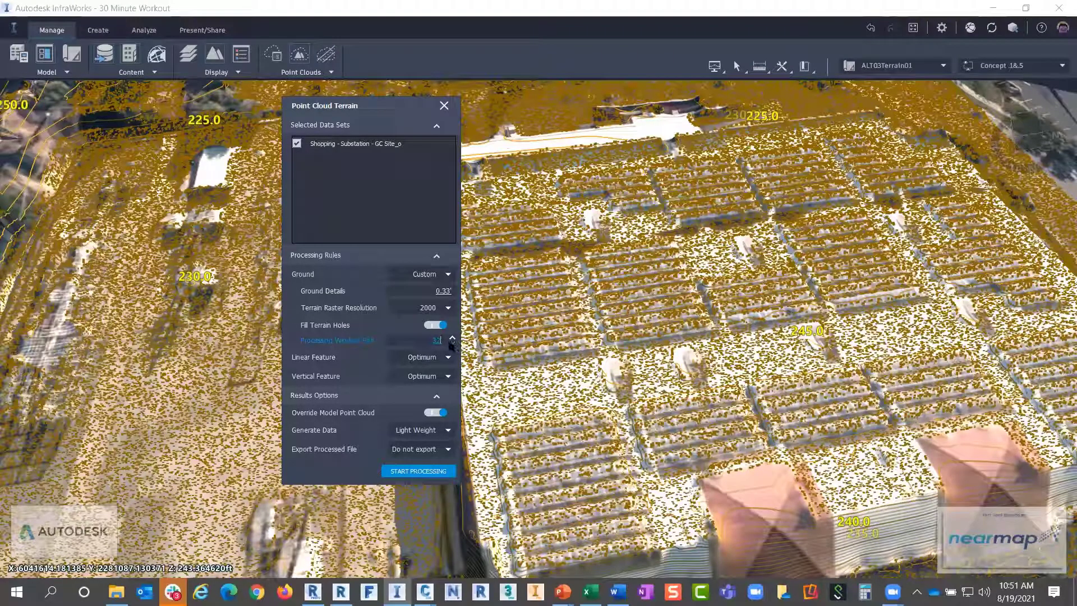
type("8")
Generate data from All points, leaving Fill Terrain Holes switched on
left_click(420, 432)
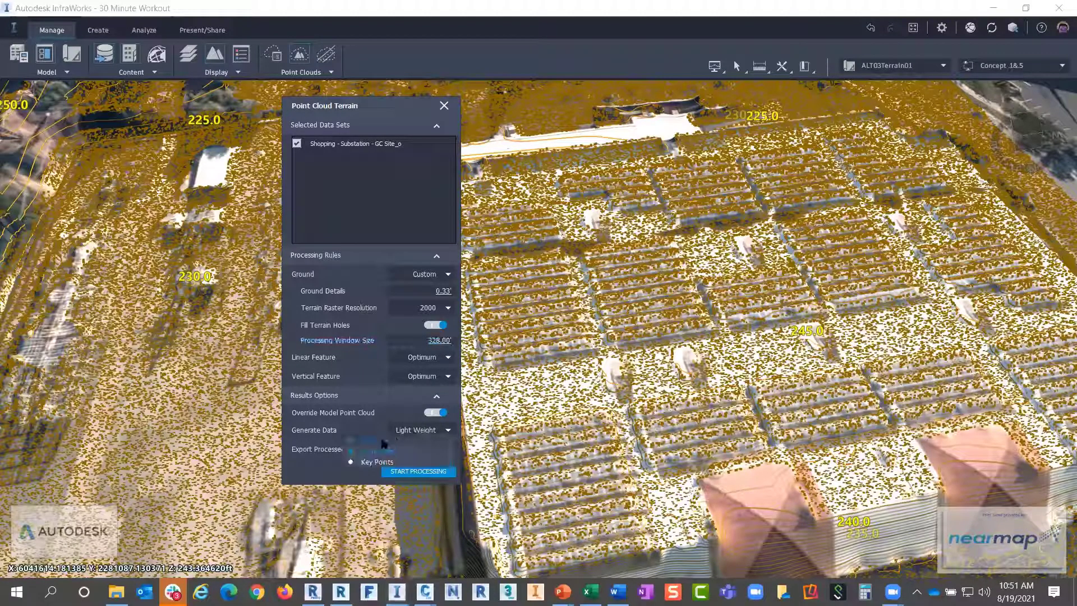
left_click(383, 440)
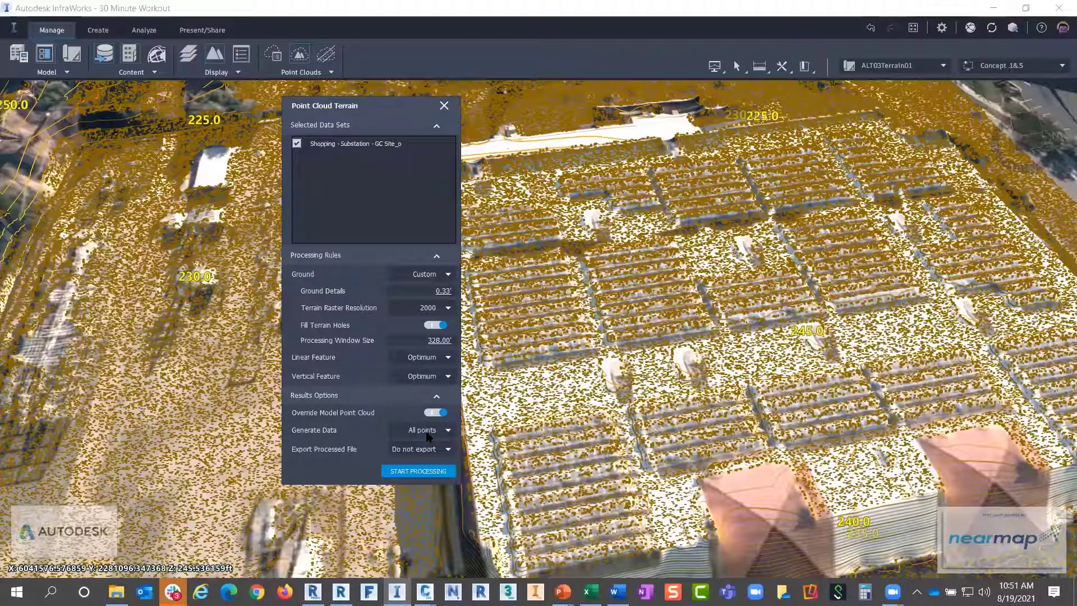
left_click(440, 326)
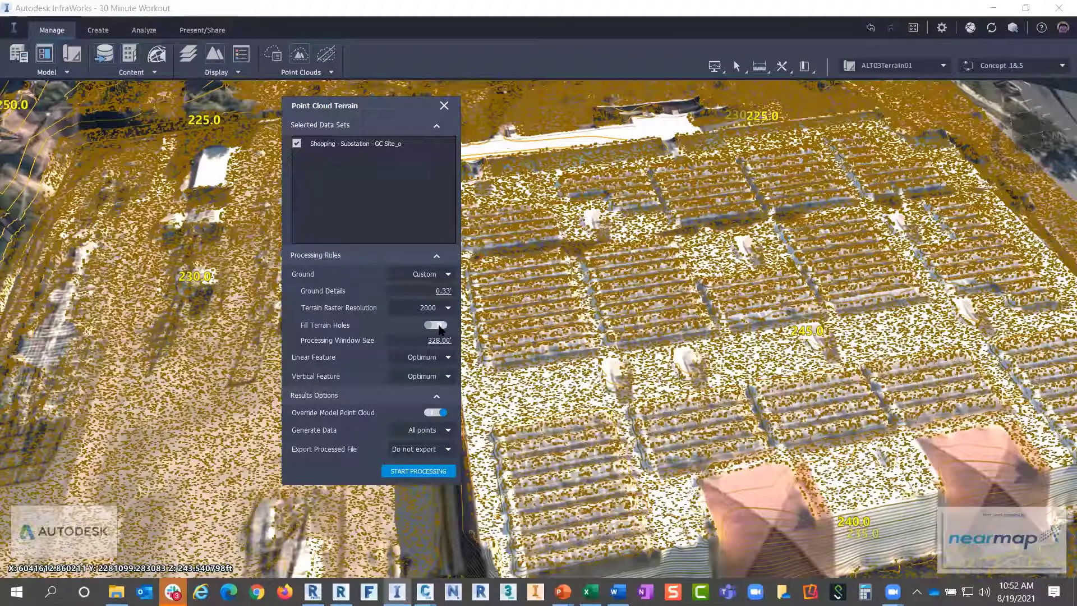
left_click(439, 326)
left_click(446, 106)
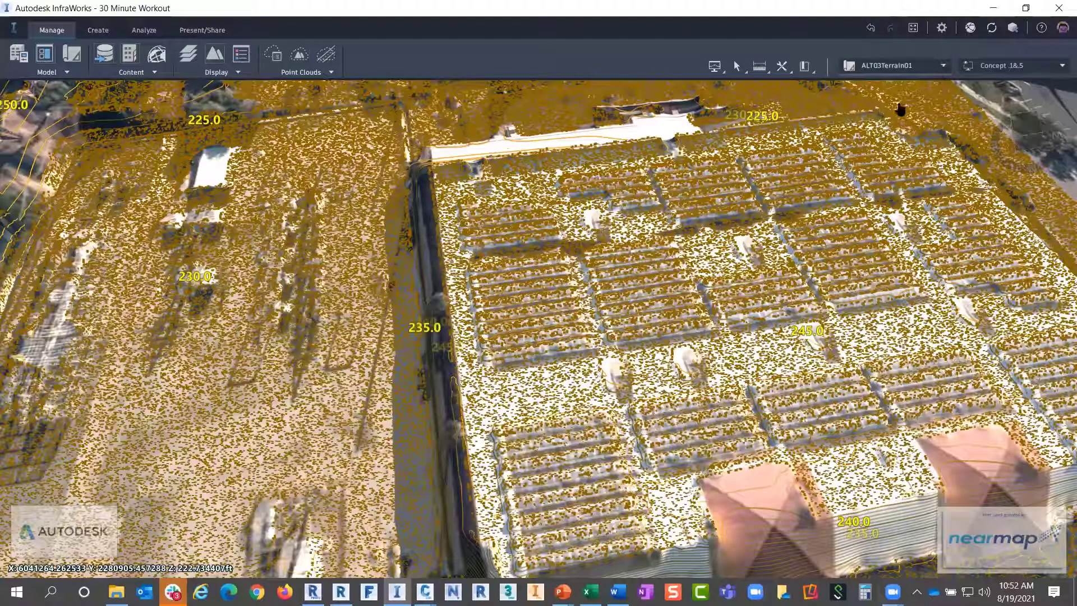
left_click(892, 65)
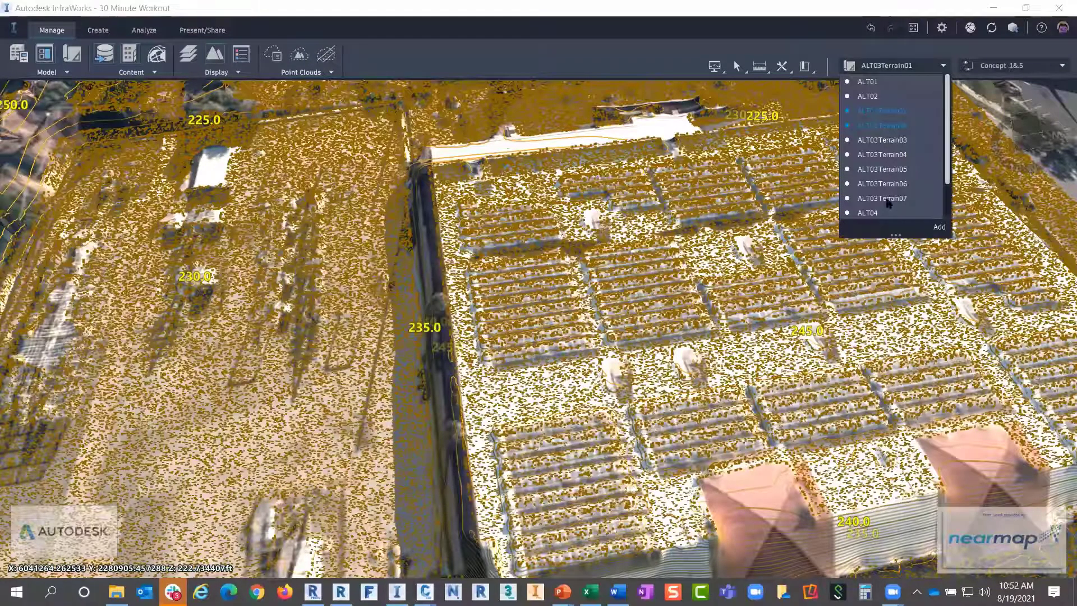
left_click(602, 382)
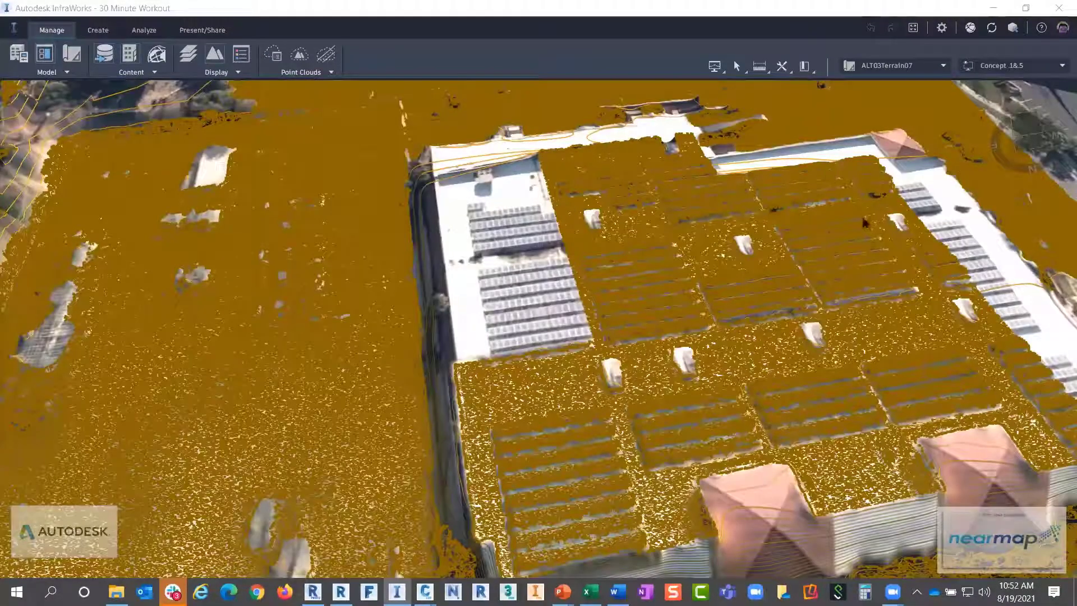
middle_click_drag(864, 224, 850, 259, "shift")
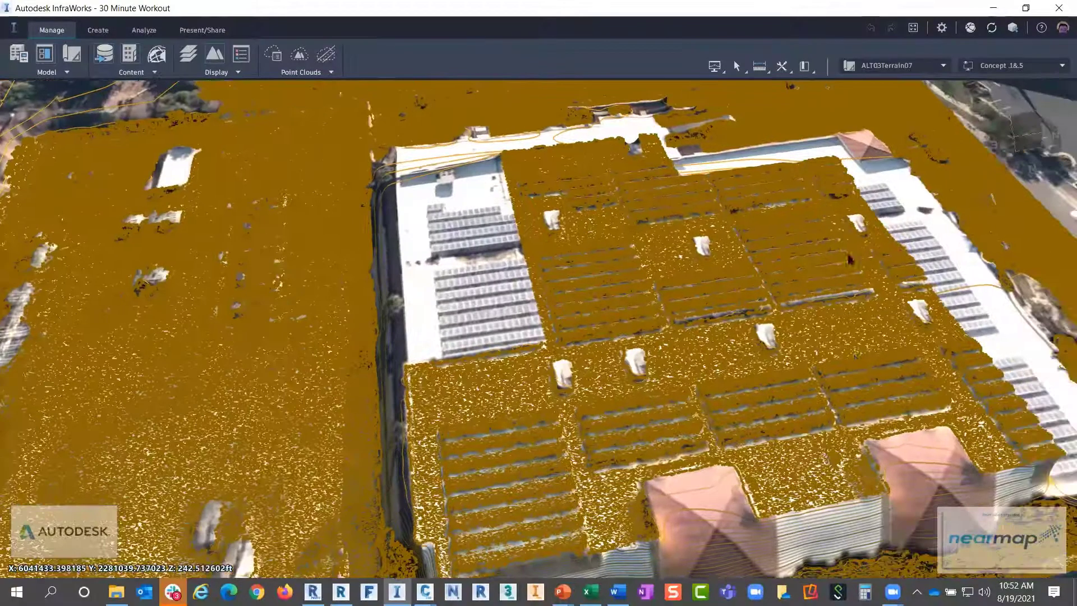
middle_click_drag(869, 345, 604, 327, "shift")
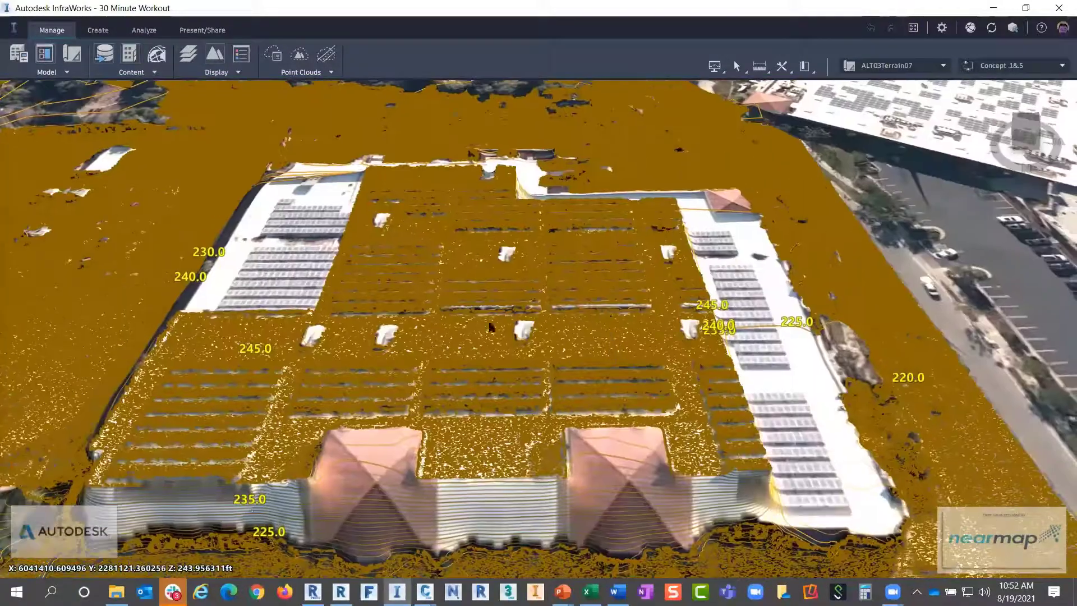
middle_click_drag(489, 325, 480, 259, "shift")
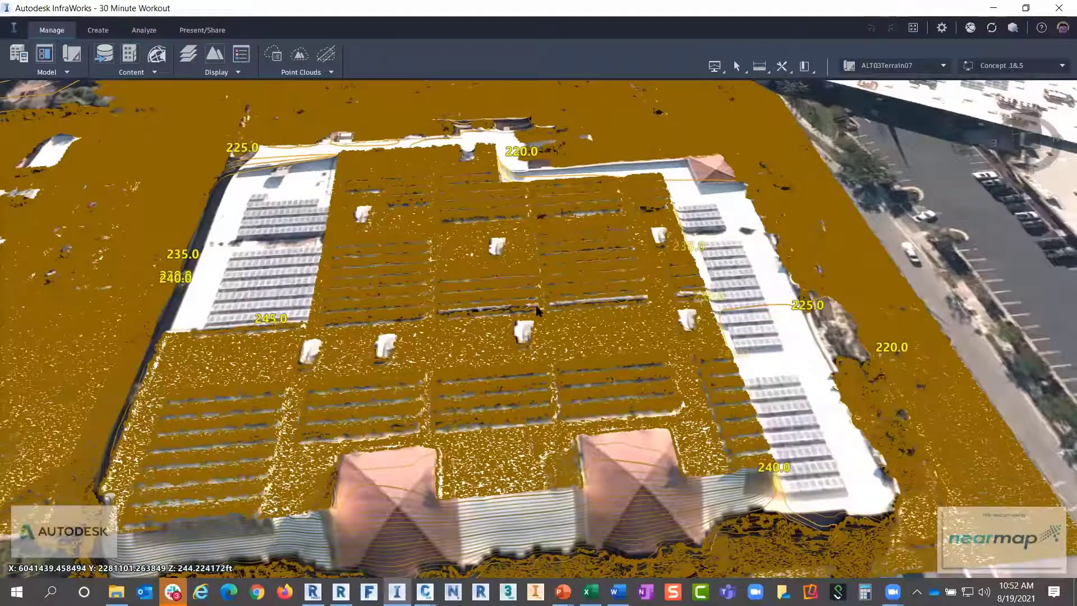
scroll(537, 310, "down", 5)
scroll(667, 318, "up", 6)
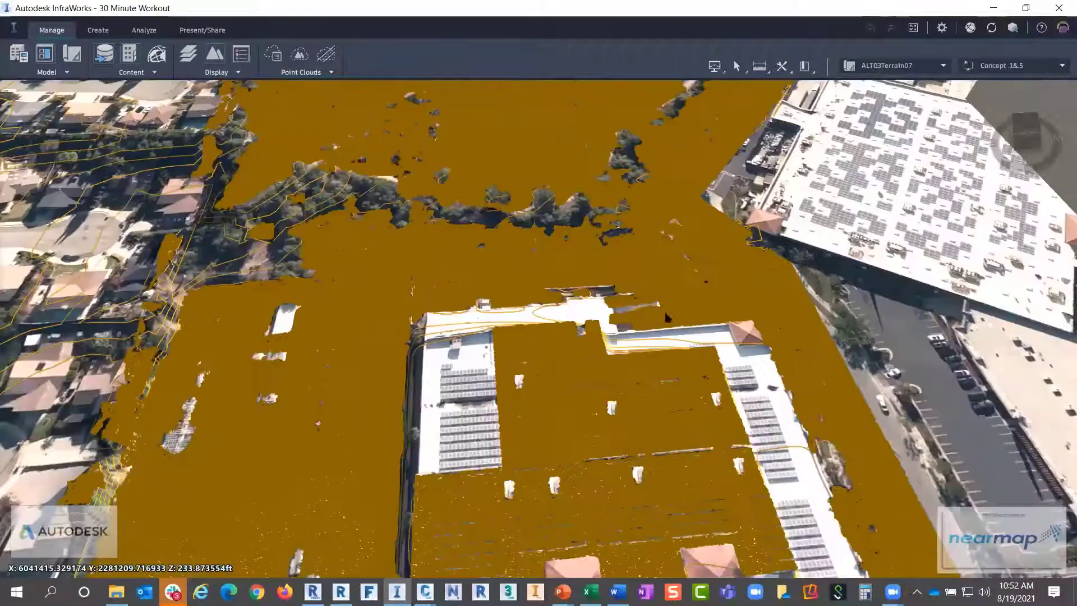
scroll(668, 318, "up", 6)
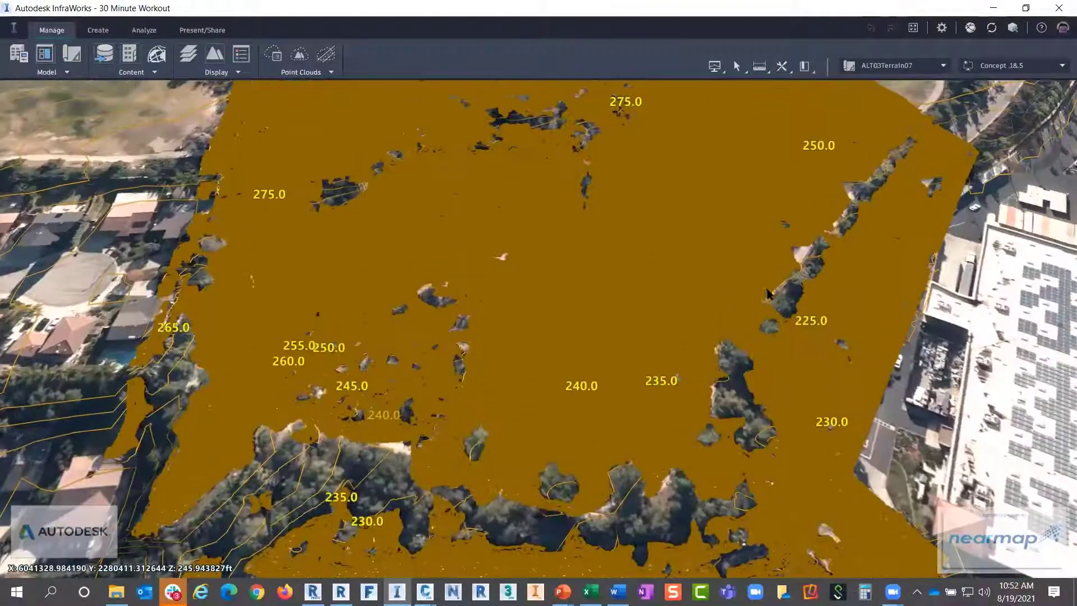
scroll(768, 293, "up", 5)
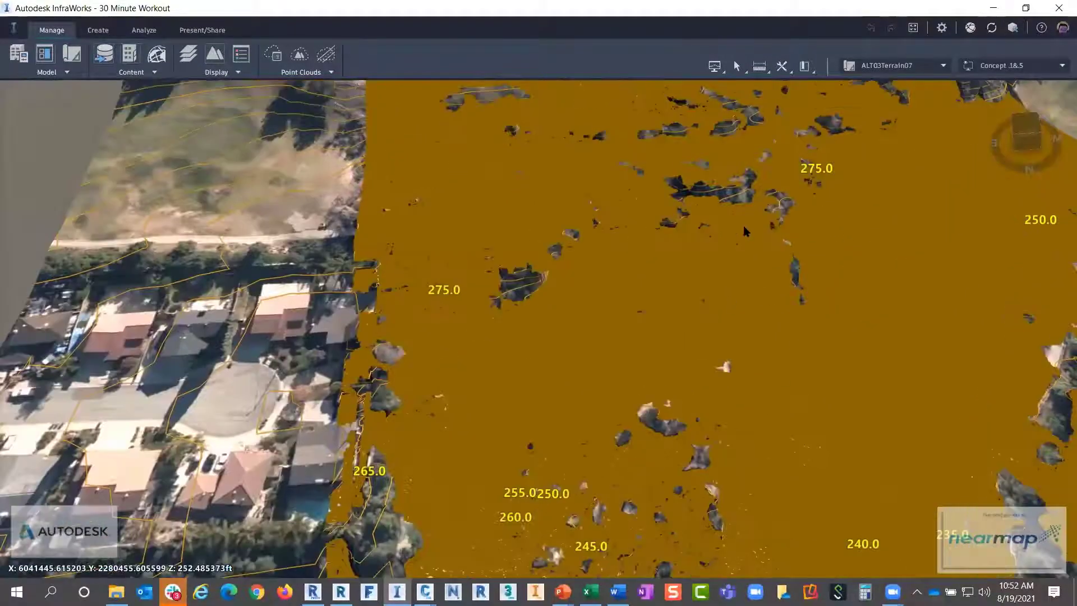
scroll(745, 230, "up", 4)
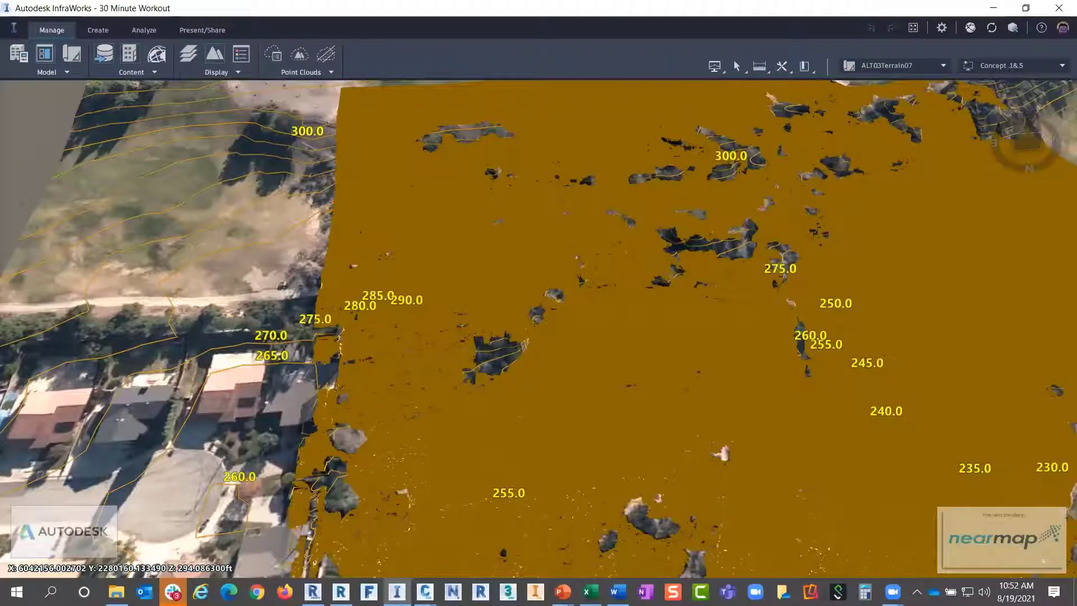
Colour the point cloud by Classification 0-255 instead of Classification, then view the whole site
left_click(273, 54)
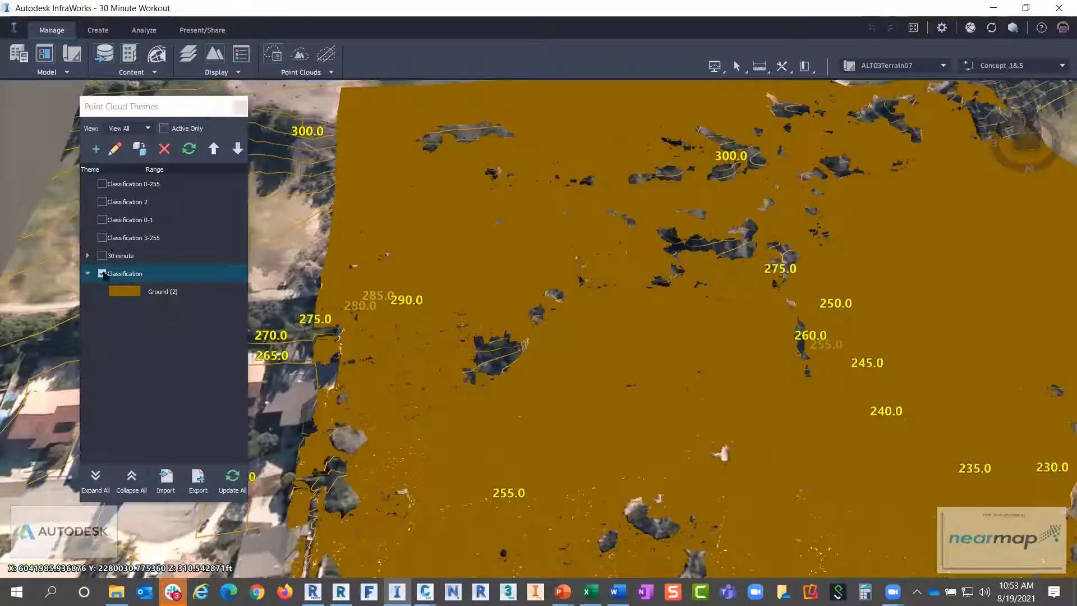
left_click(102, 274)
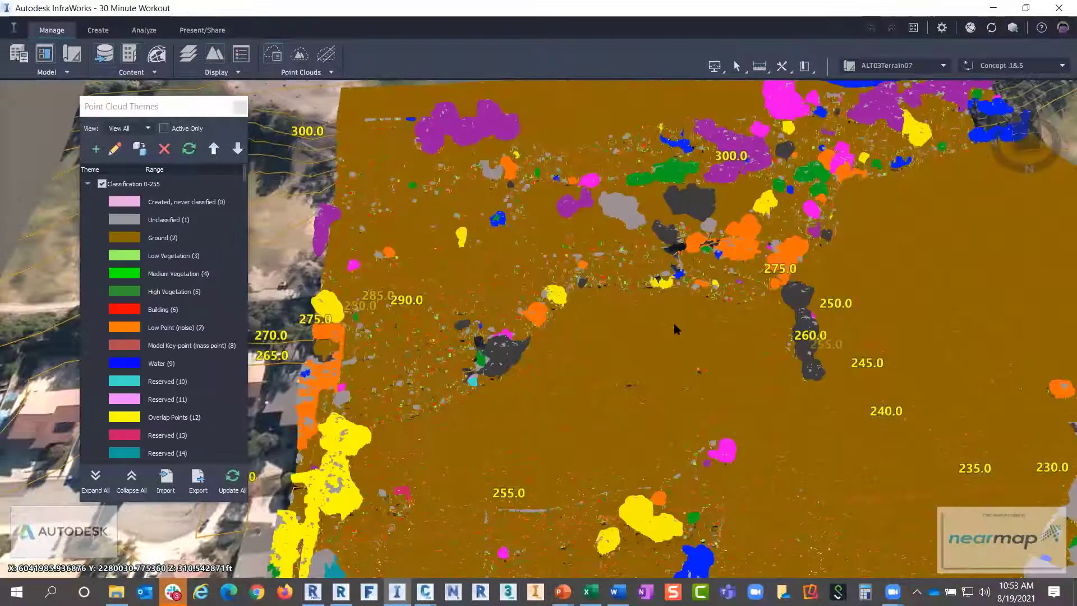
left_click_drag(673, 321, 752, 271)
middle_click_drag(733, 274, 564, 323)
scroll(553, 363, "down", 3)
left_click_drag(585, 477, 579, 435)
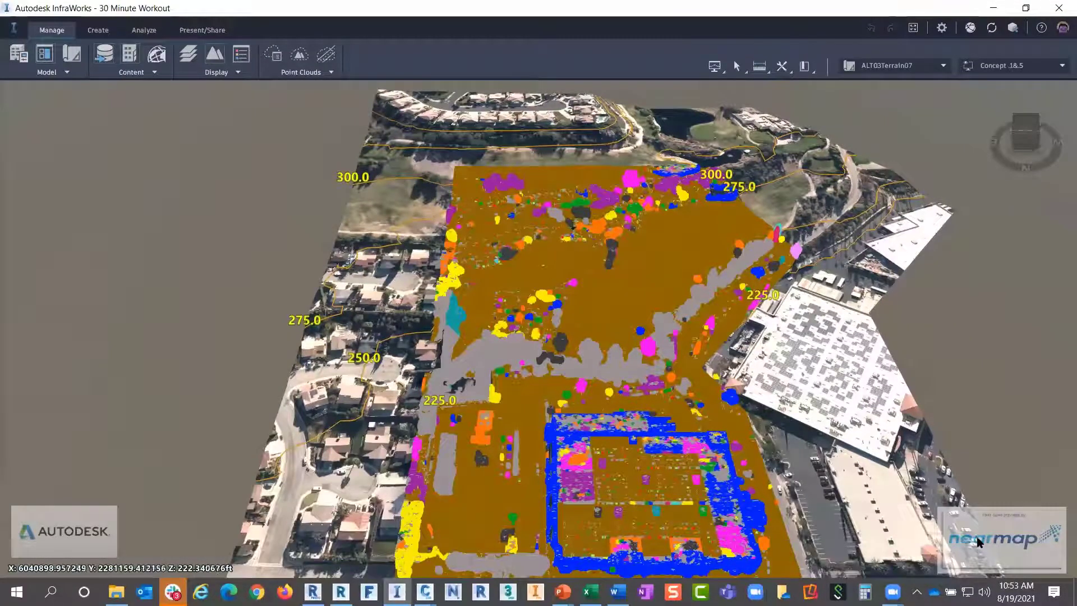
Make ALT06Terrain08 the active proposal, passing through ALT04 first
left_click(944, 66)
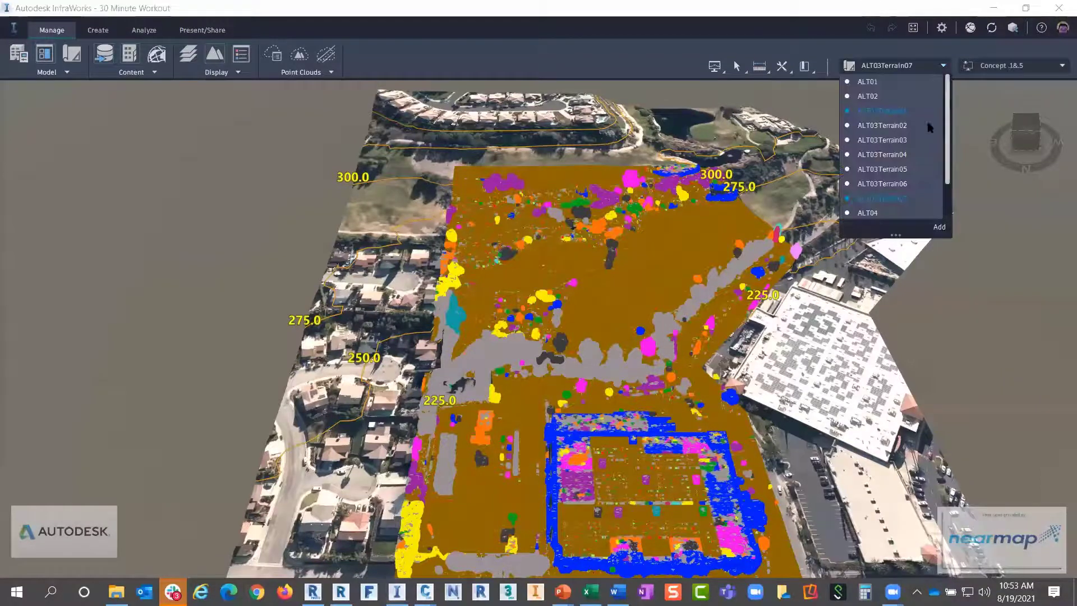
scroll(895, 197, "down", 1)
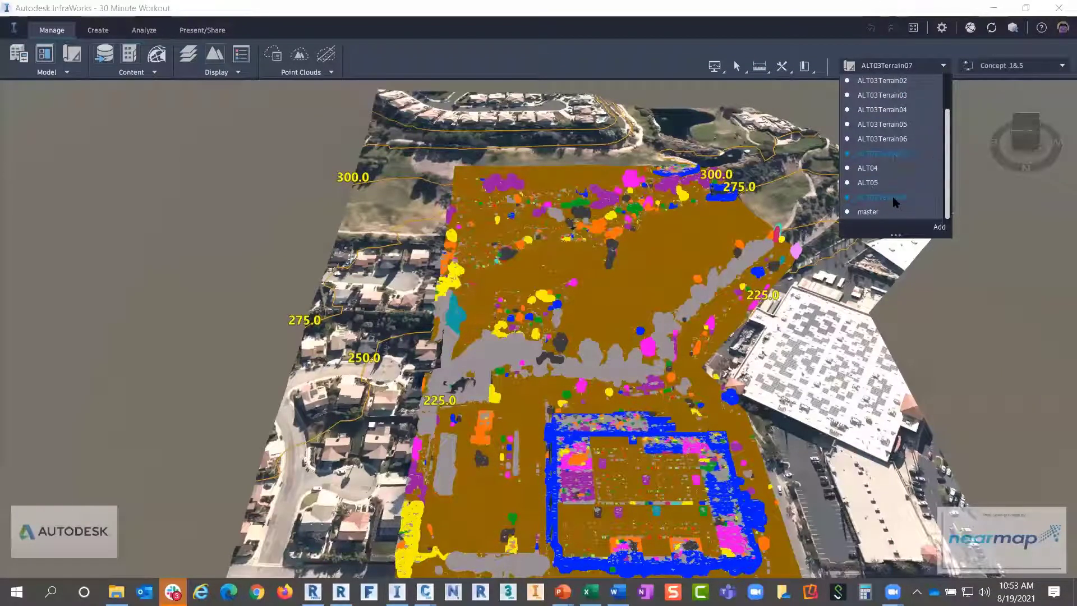
left_click(872, 171)
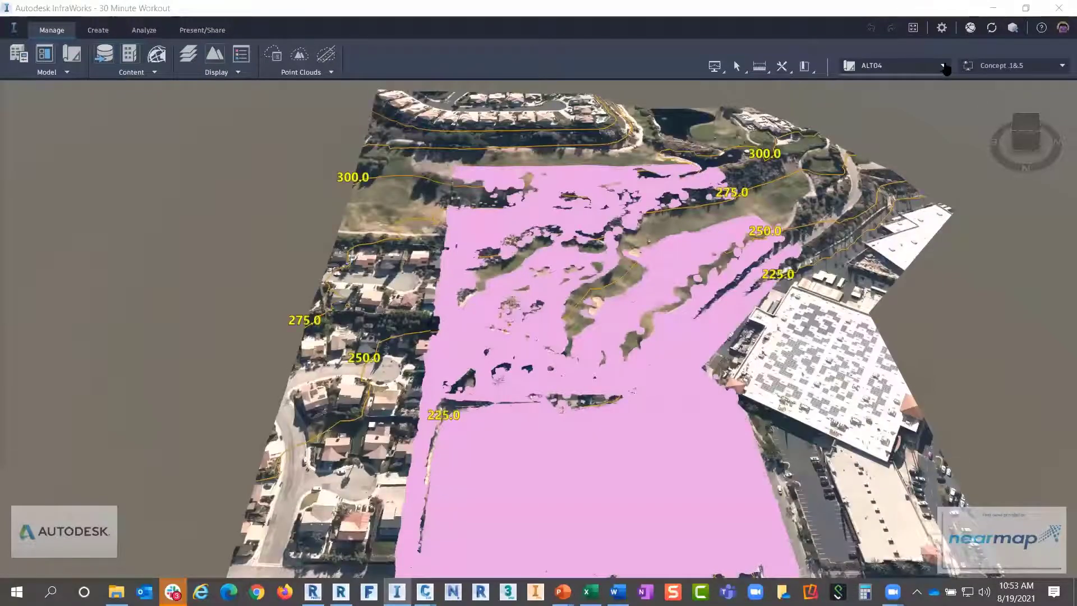
left_click(935, 66)
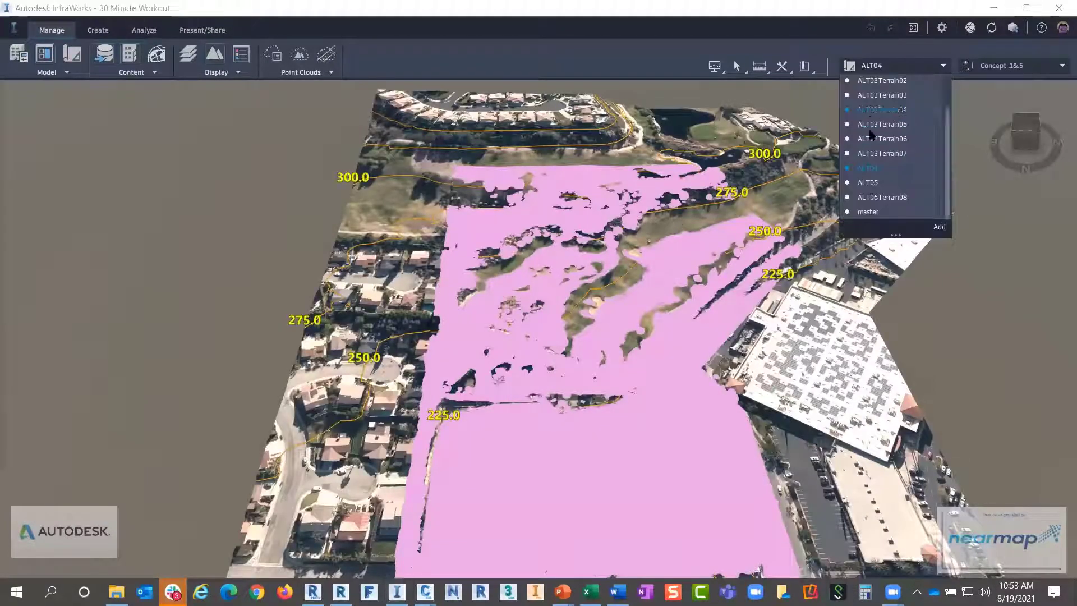
left_click(873, 197)
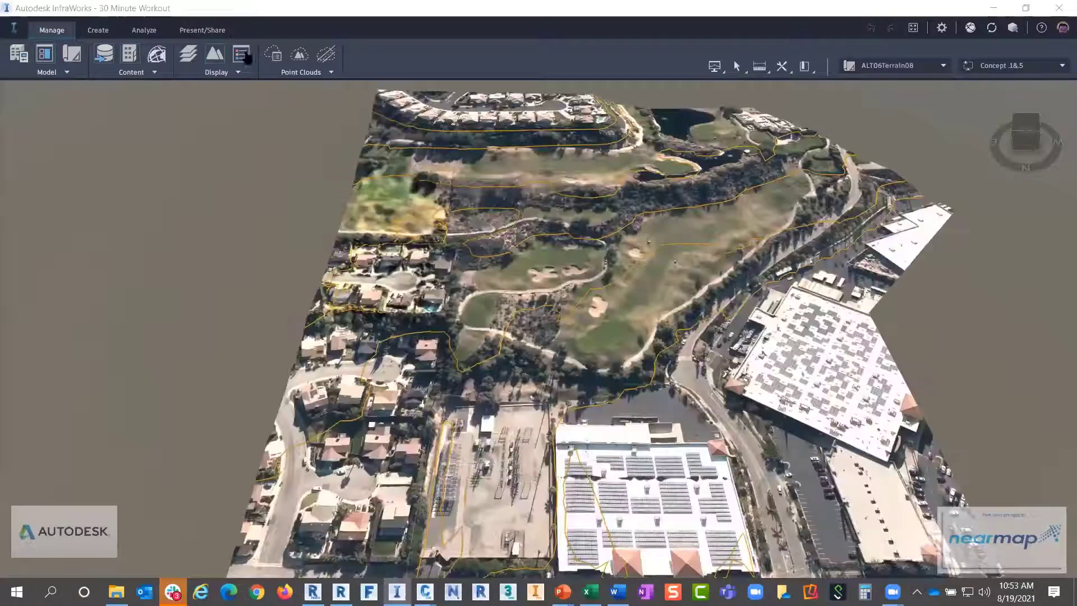
Zoom to the house point cloud and turn off the Classification 0-255 theme
middle_click_drag(408, 223, 500, 252)
scroll(502, 251, "up", 5)
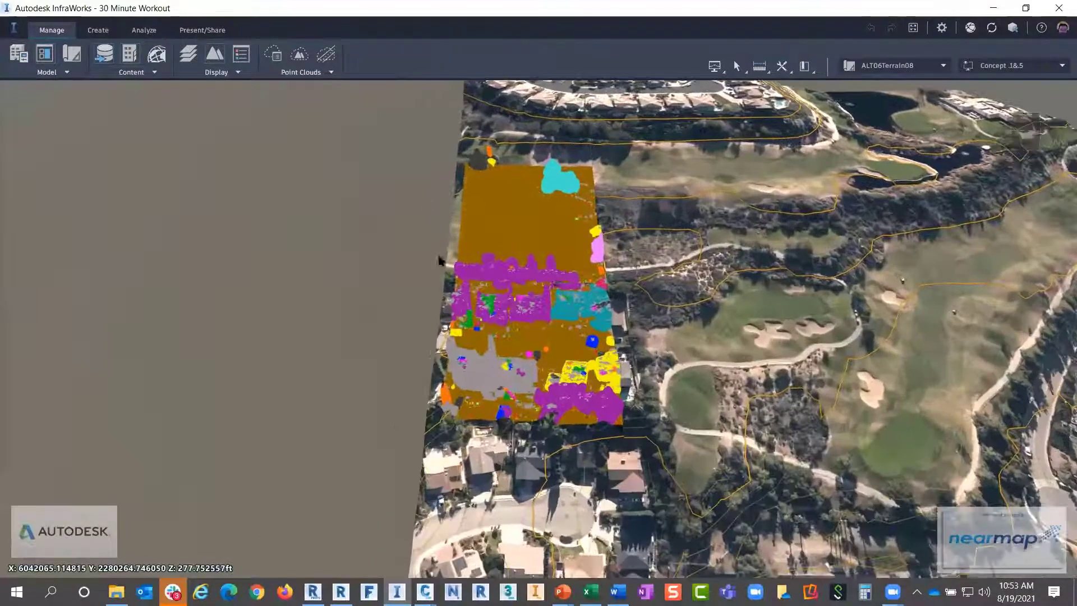
scroll(500, 252, "up", 5)
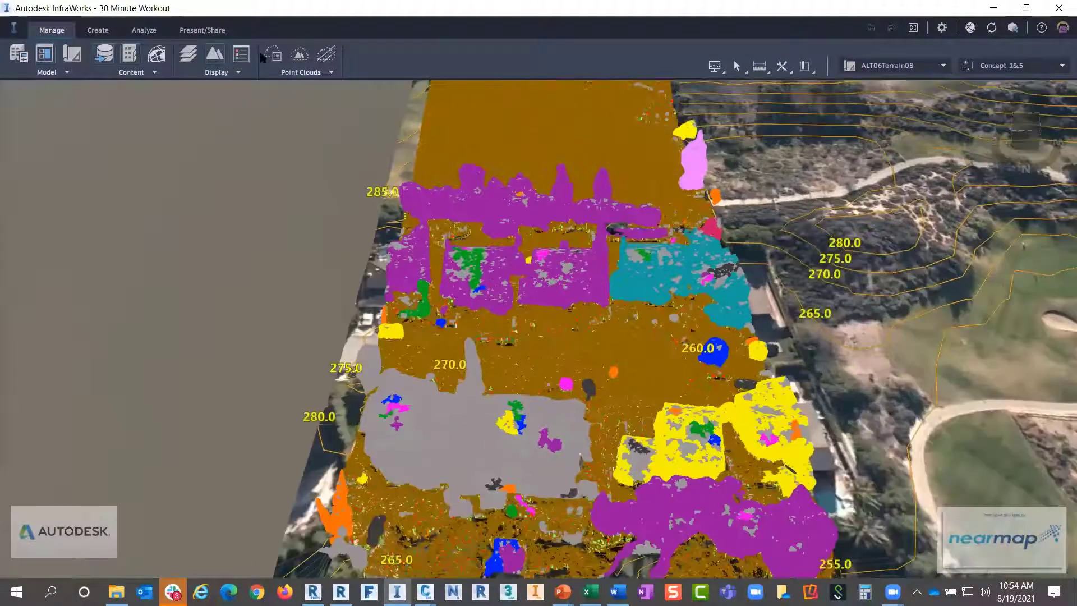
left_click(273, 54)
left_click(103, 184)
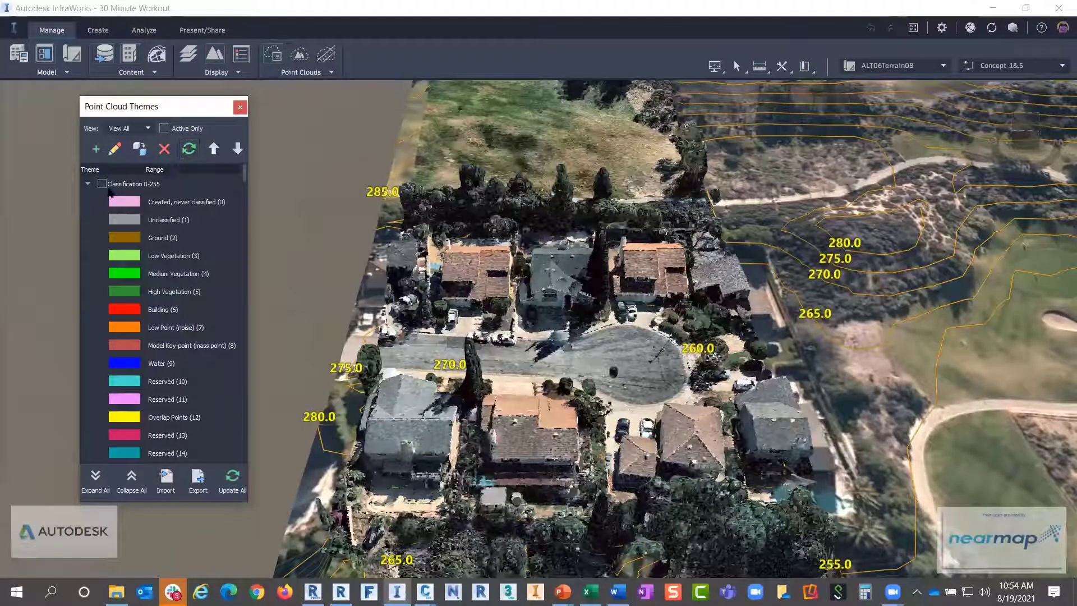
Re-enable Classification 0-255 to compare from several angles, then disable it and close Point Cloud Themes
left_click(101, 184)
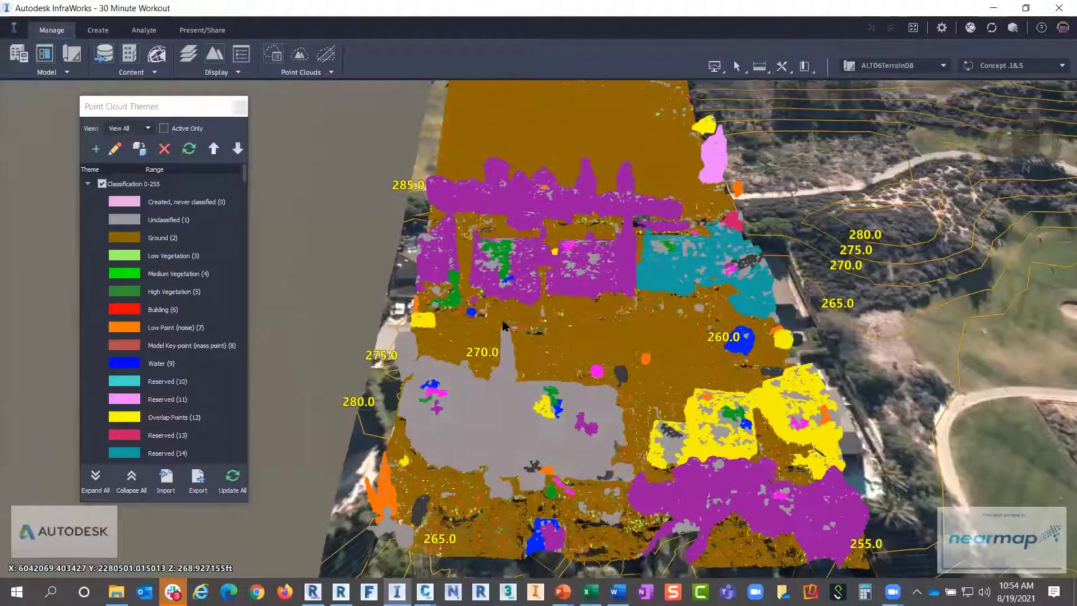
middle_click_drag(504, 326, 647, 179)
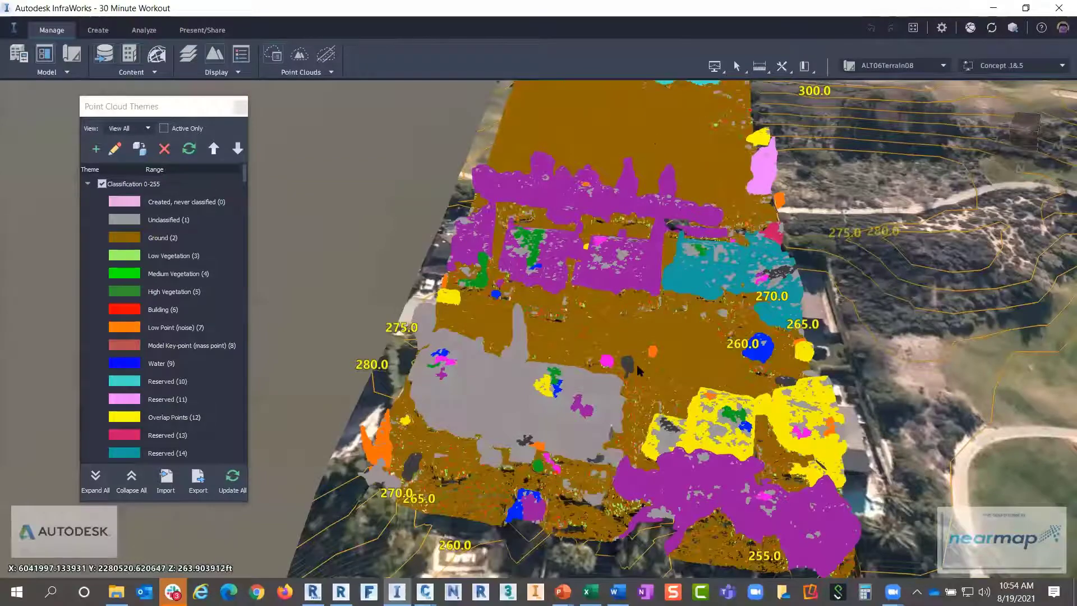
middle_click_drag(637, 365, 586, 250)
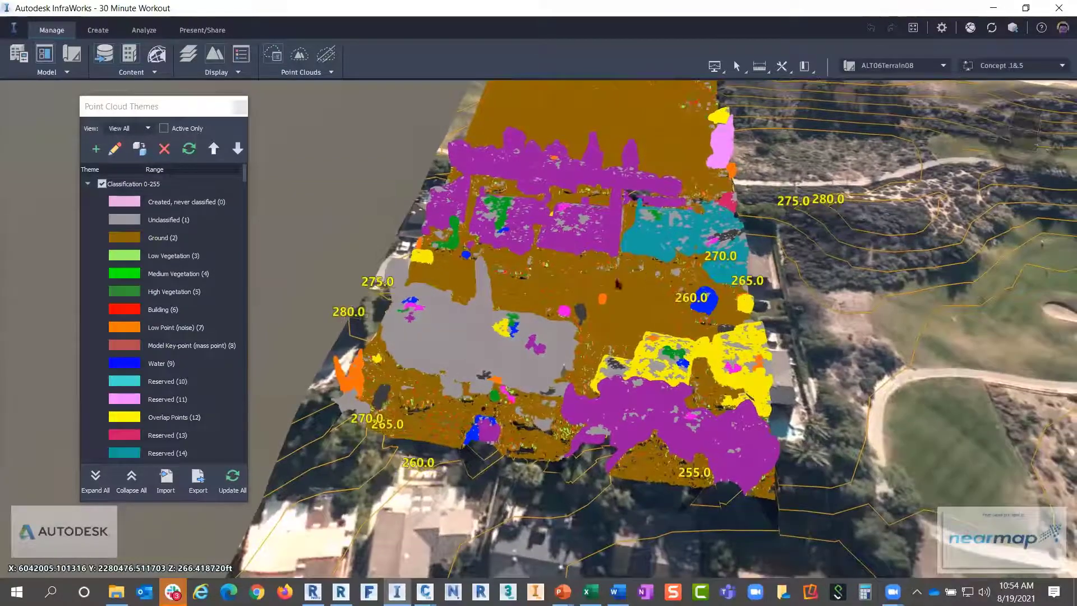
left_click_drag(618, 284, 570, 309)
scroll(569, 312, "up", 3)
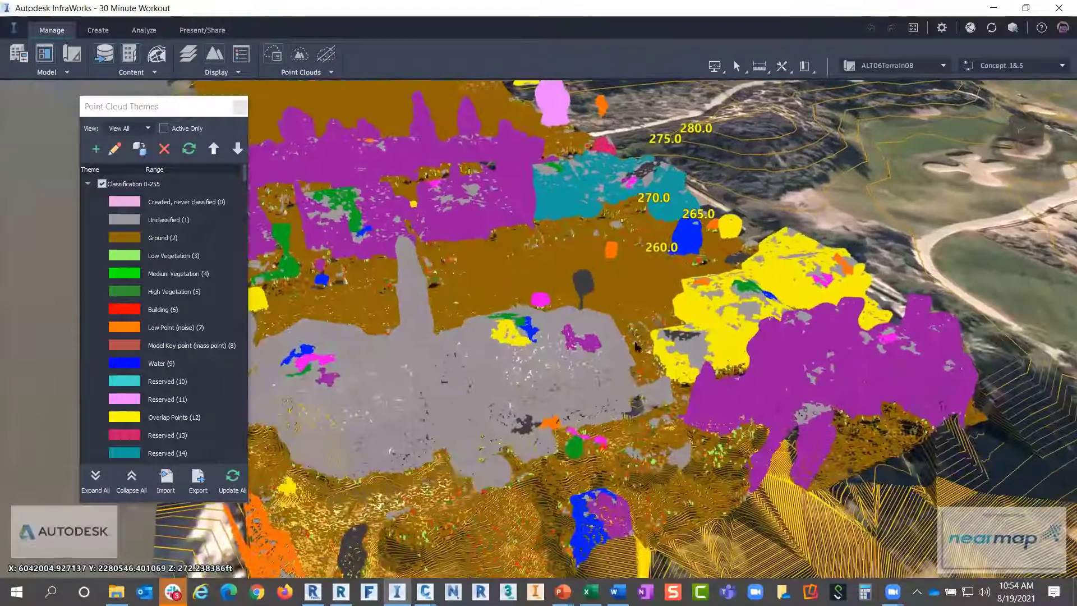
left_click_drag(678, 341, 541, 371)
left_click_drag(702, 276, 658, 290)
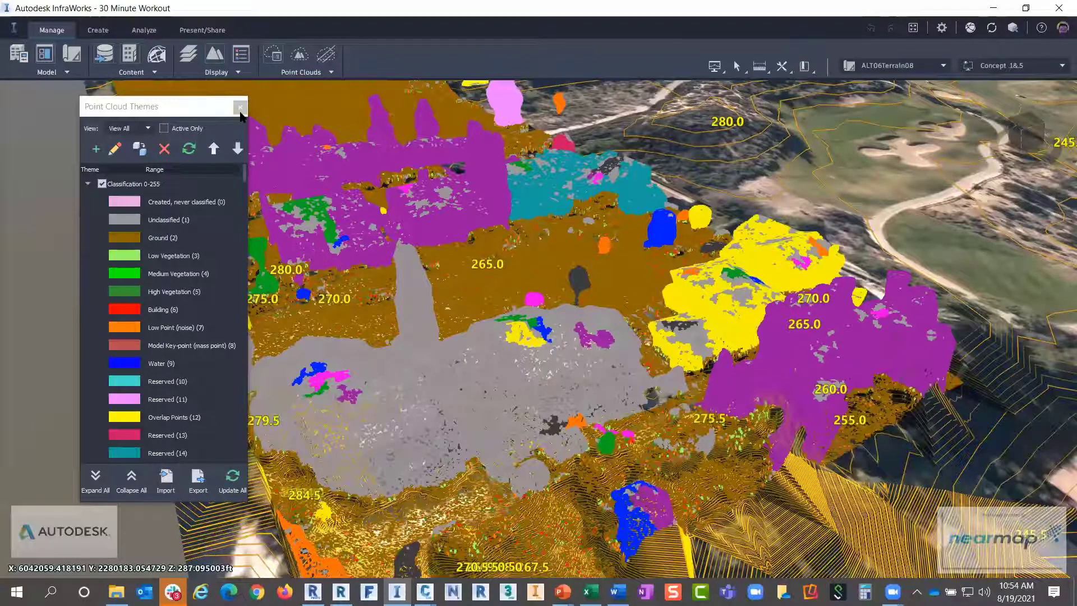
left_click(102, 185)
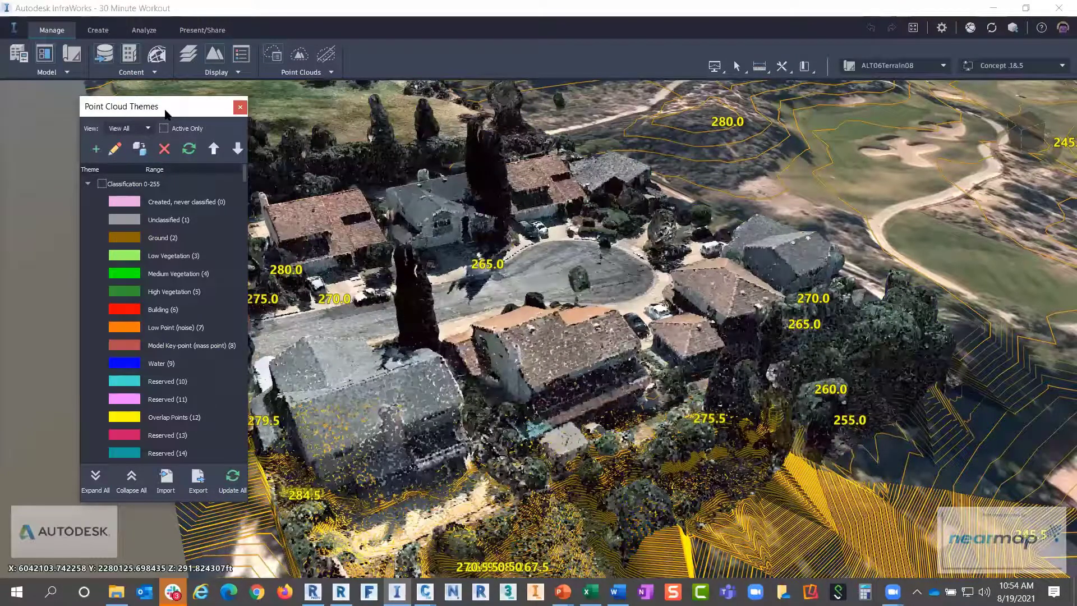
left_click(240, 107)
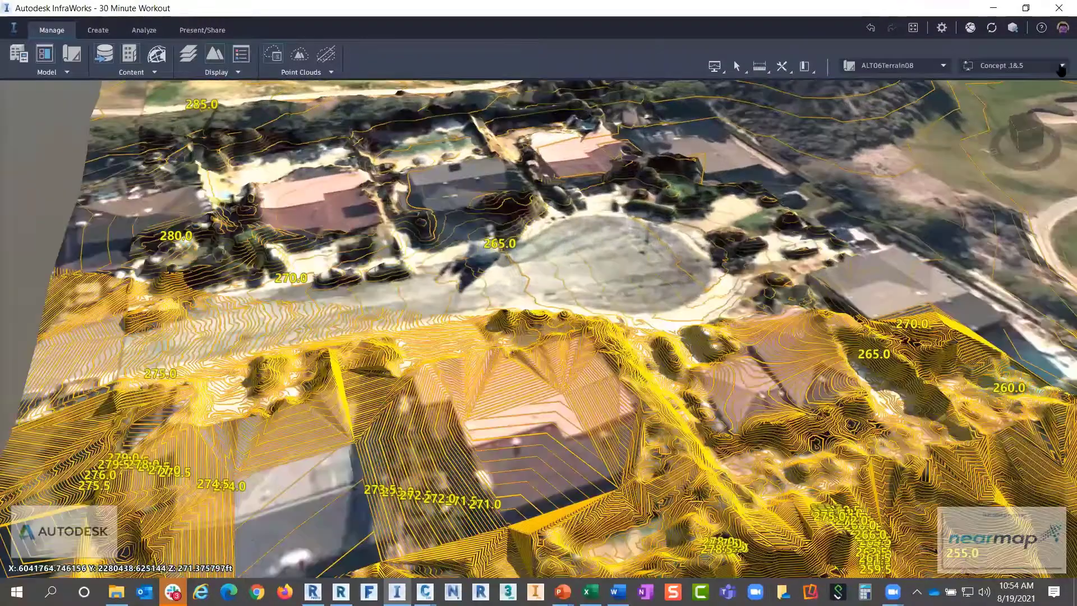
Switch the visual style to Wireframe and inspect the terrain mesh around the houses from low angles
left_click(1062, 66)
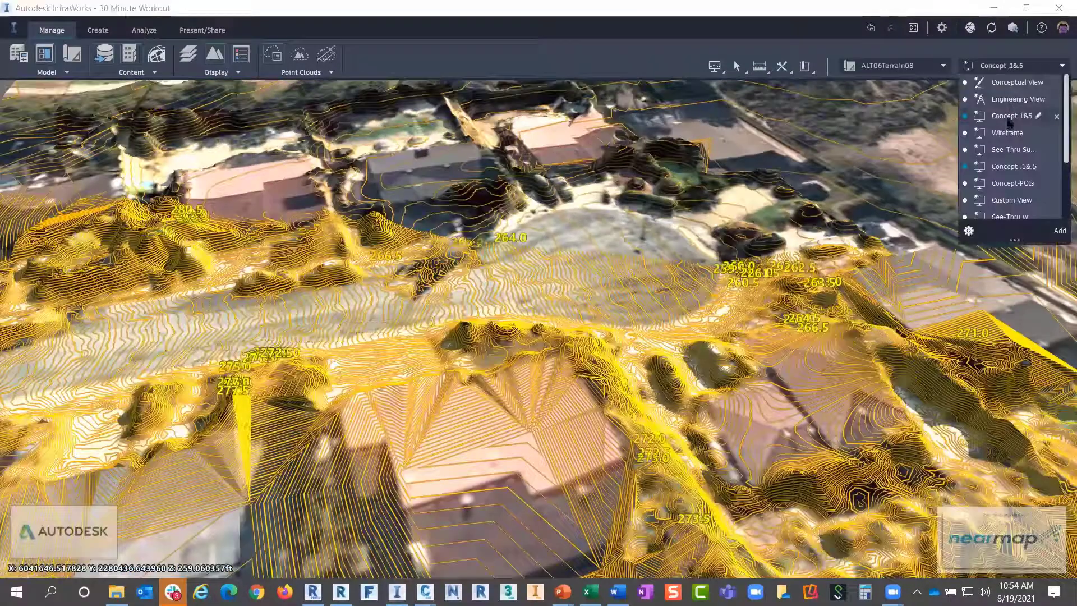
left_click(1008, 133)
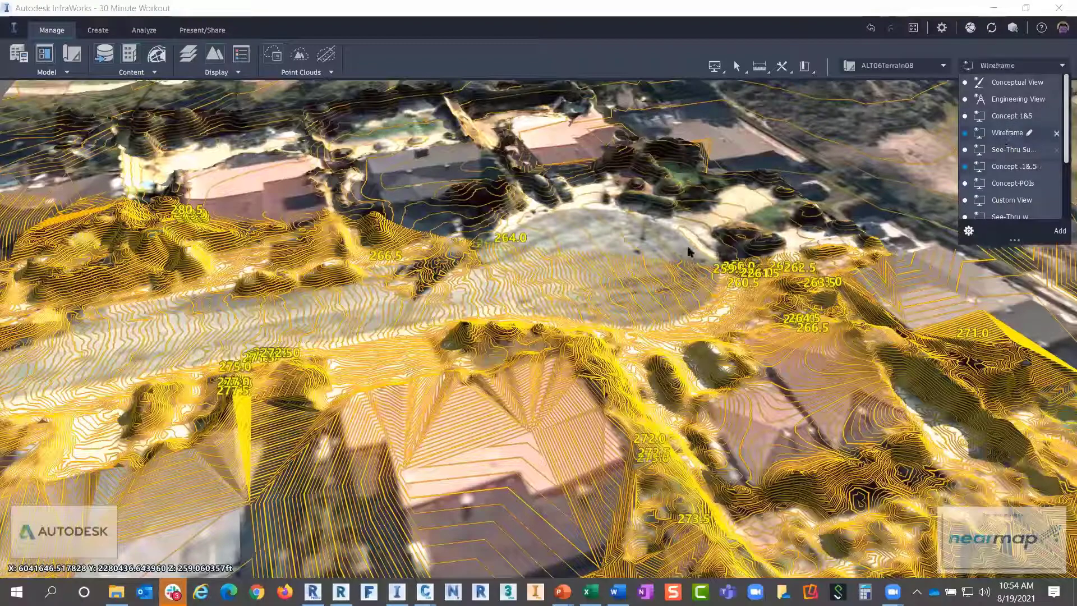
left_click_drag(601, 292, 612, 244)
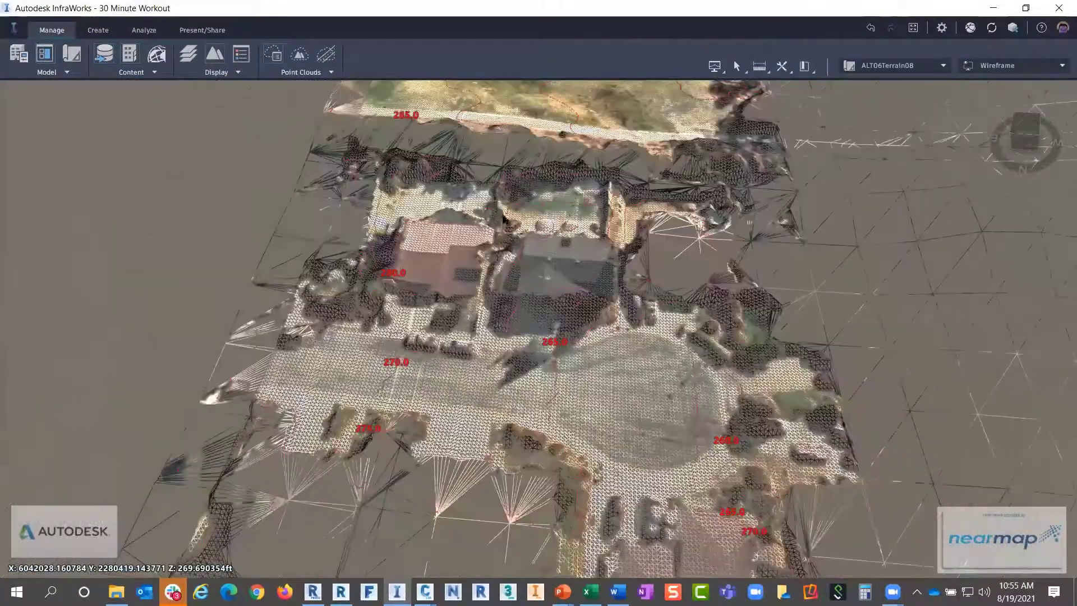
scroll(545, 272, "up", 4)
scroll(598, 255, "up", 3)
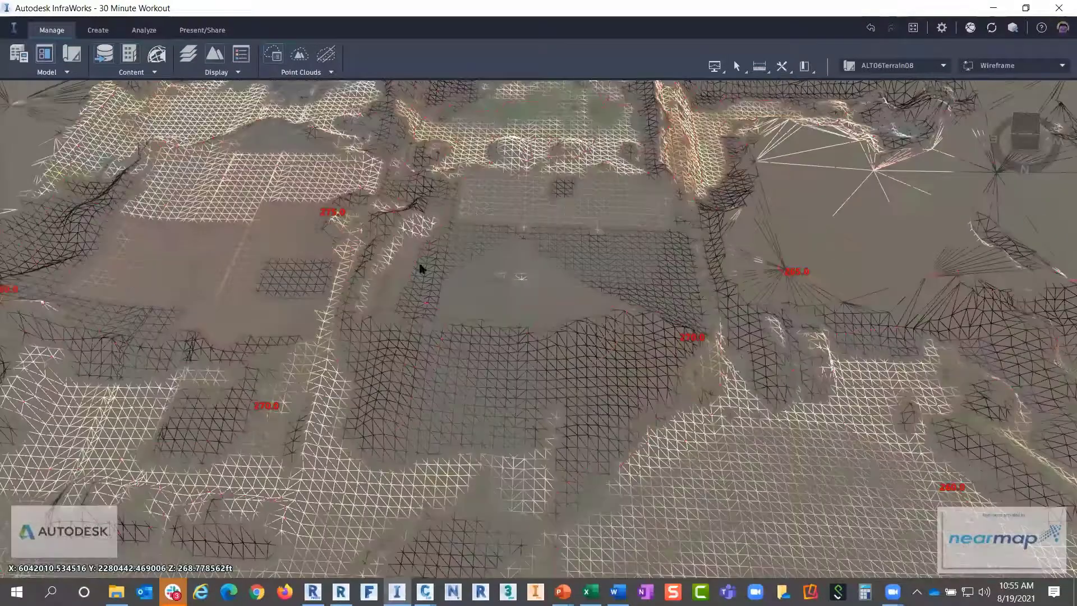
left_click_drag(421, 269, 503, 276)
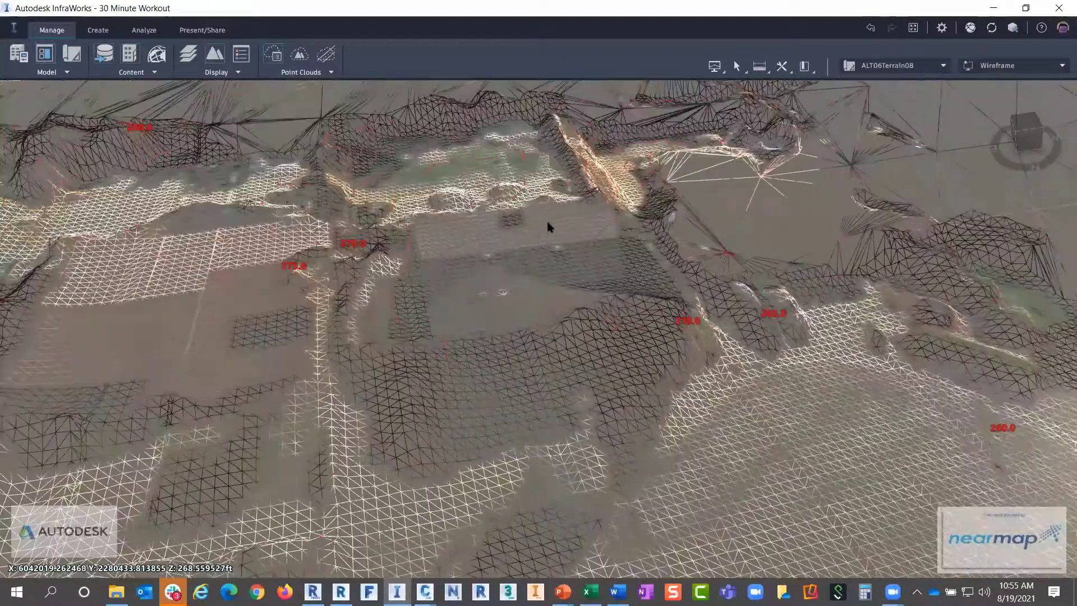
left_click_drag(549, 227, 579, 204)
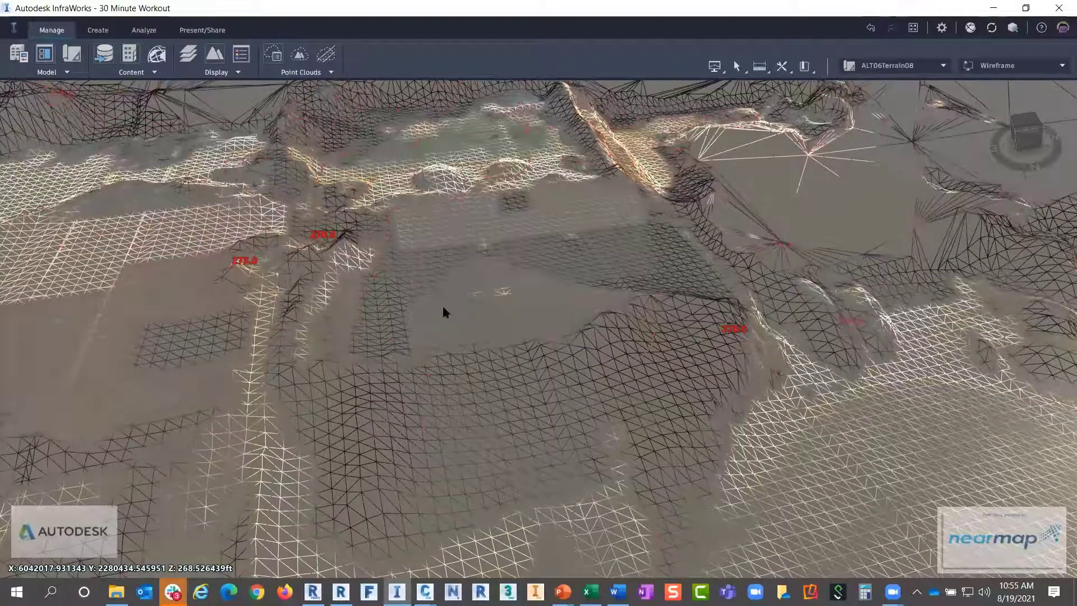
left_click_drag(460, 320, 335, 267)
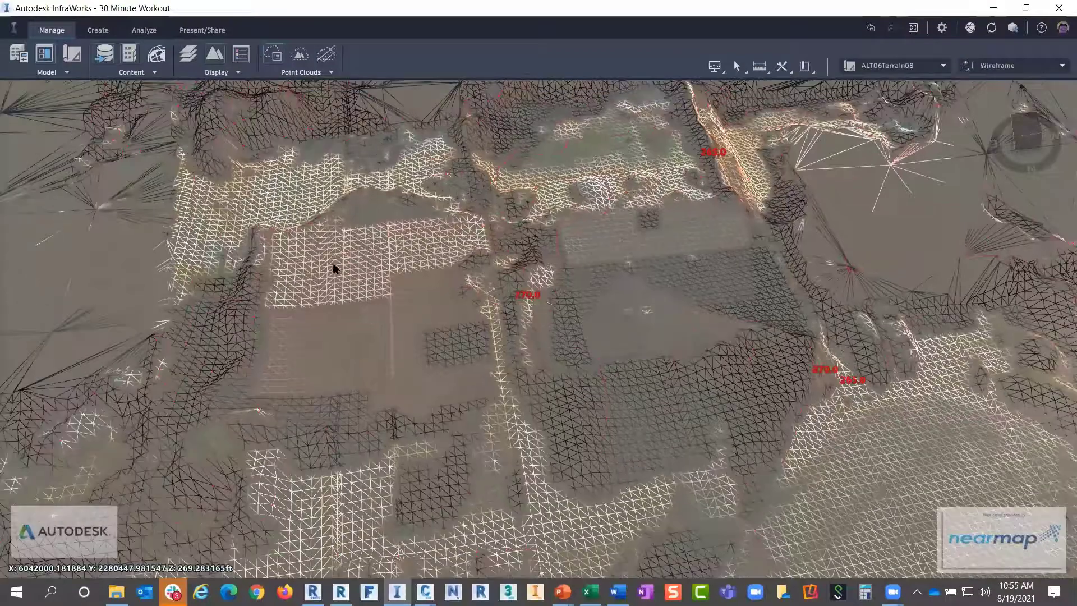
scroll(335, 270, "down", 3)
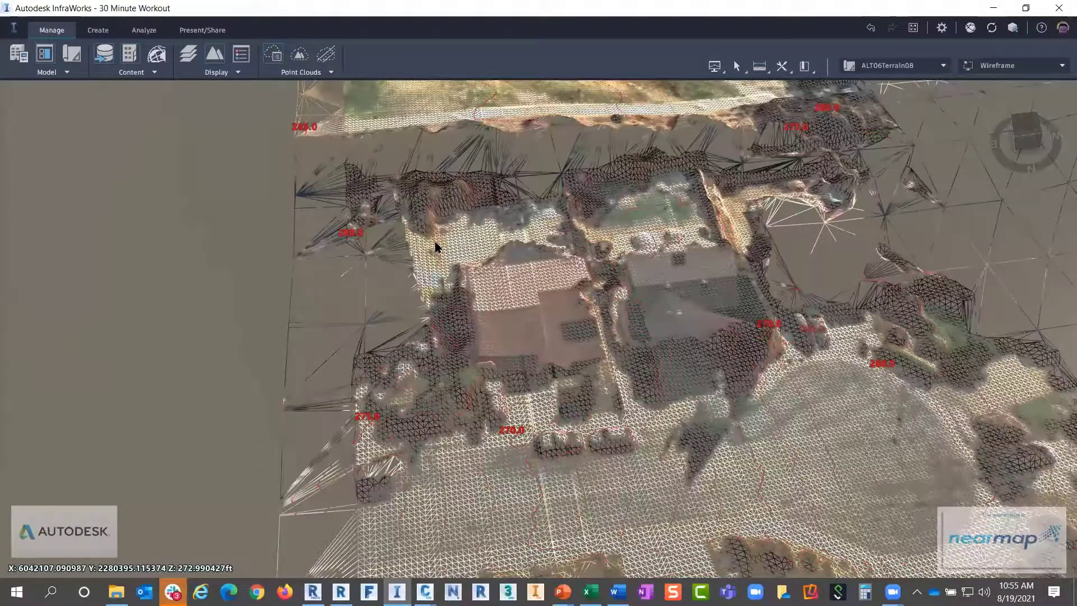
scroll(553, 209, "up", 3)
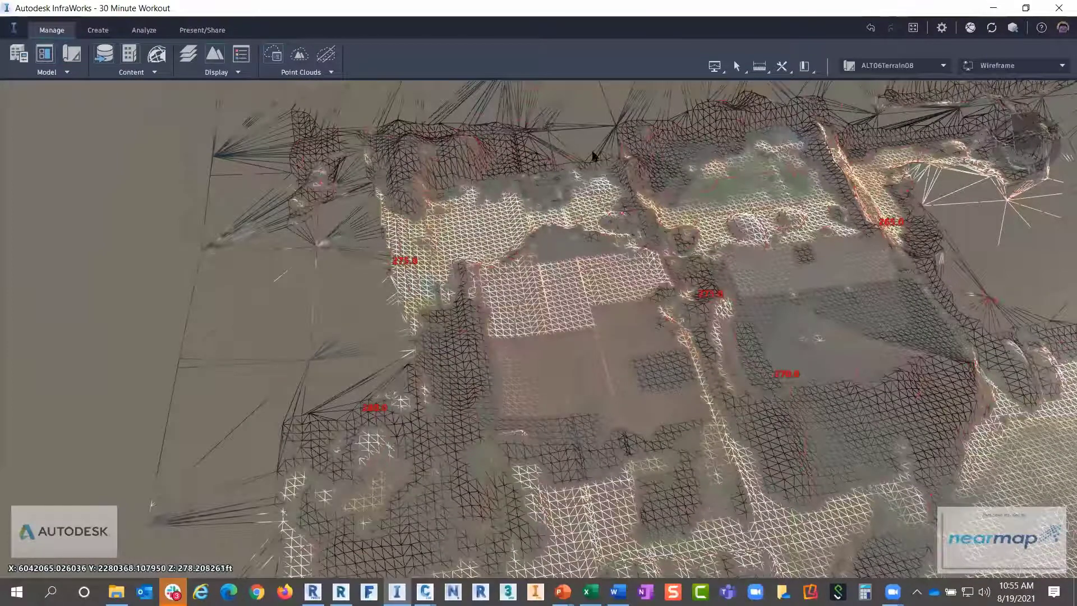
left_click_drag(756, 167, 298, 240)
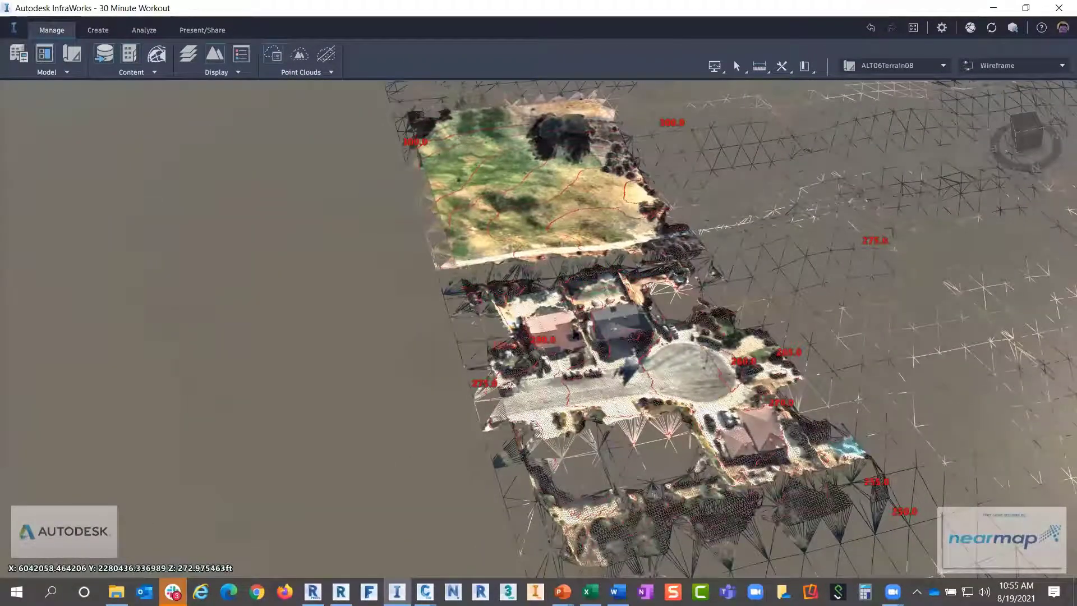
scroll(673, 287, "up", 3)
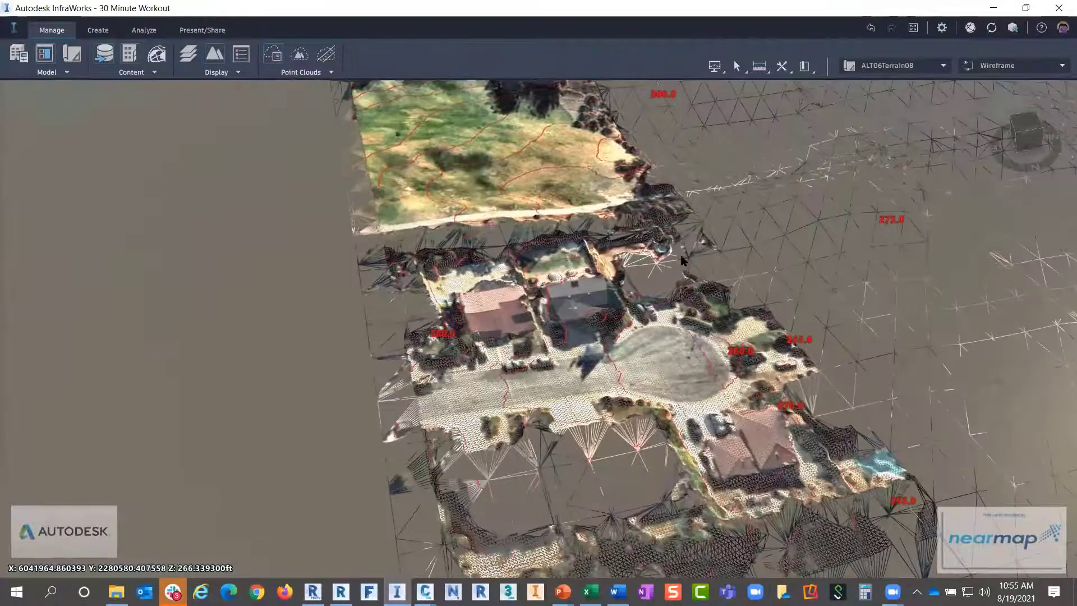
scroll(741, 238, "up", 3)
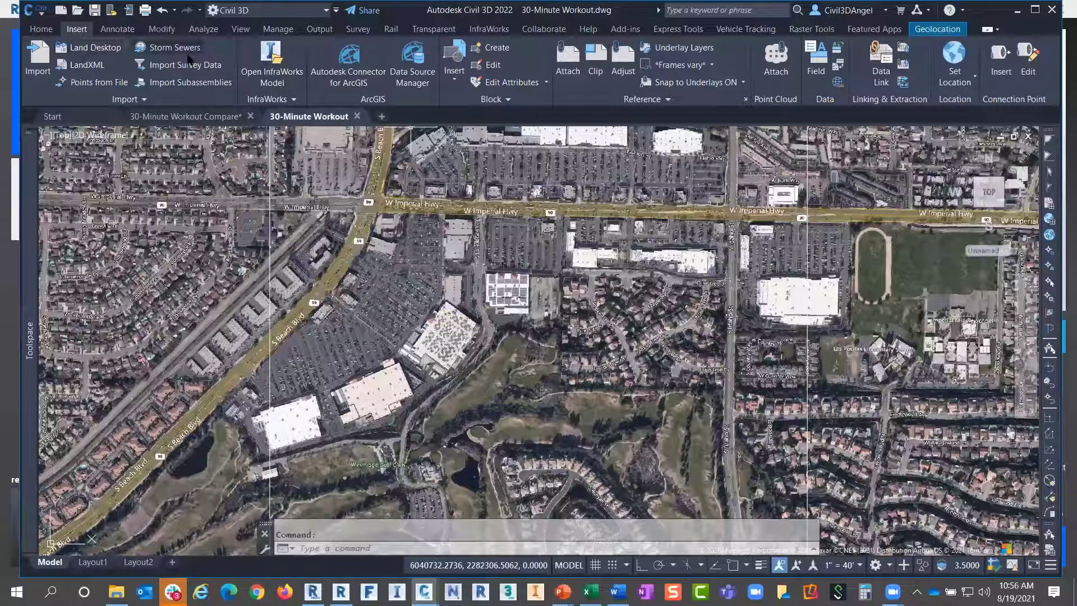
Import the InfraWorks model 30 Minute Workout.sqlite into the Civil 3D drawing
left_click(271, 63)
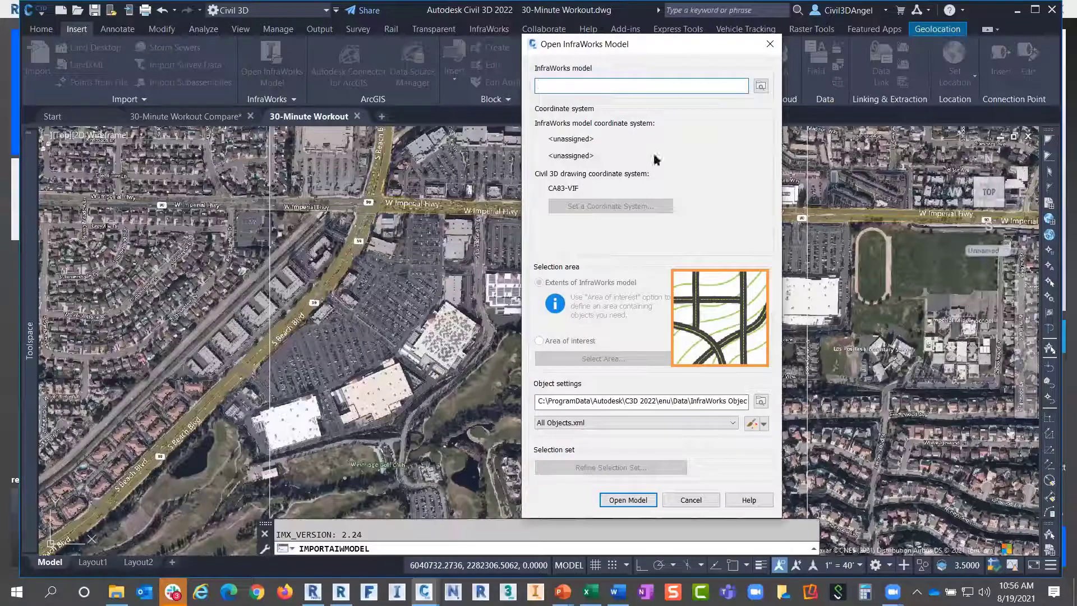
left_click(761, 86)
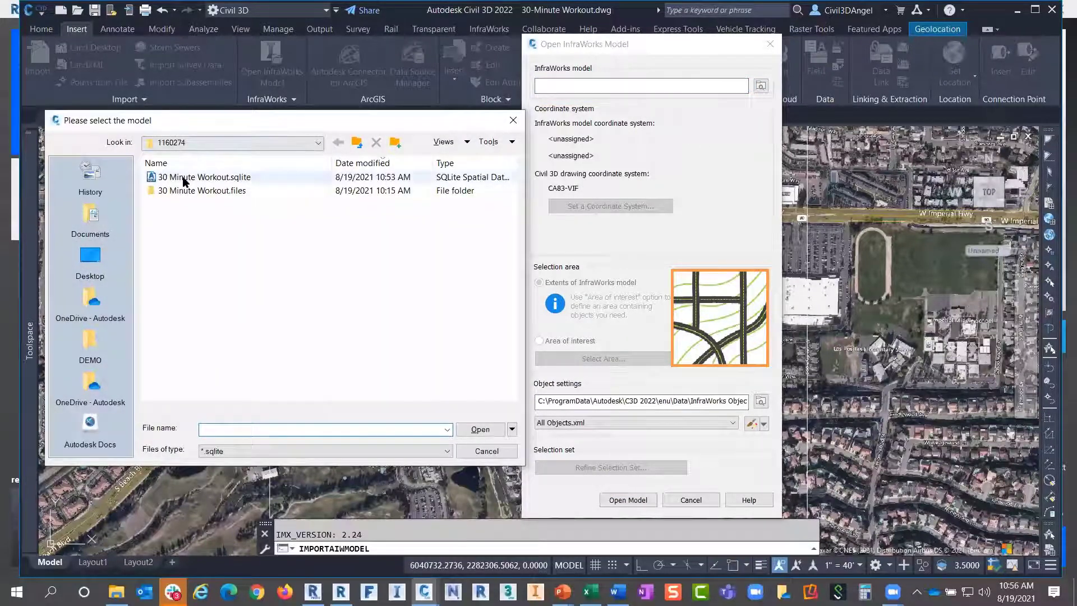
double_click(238, 177)
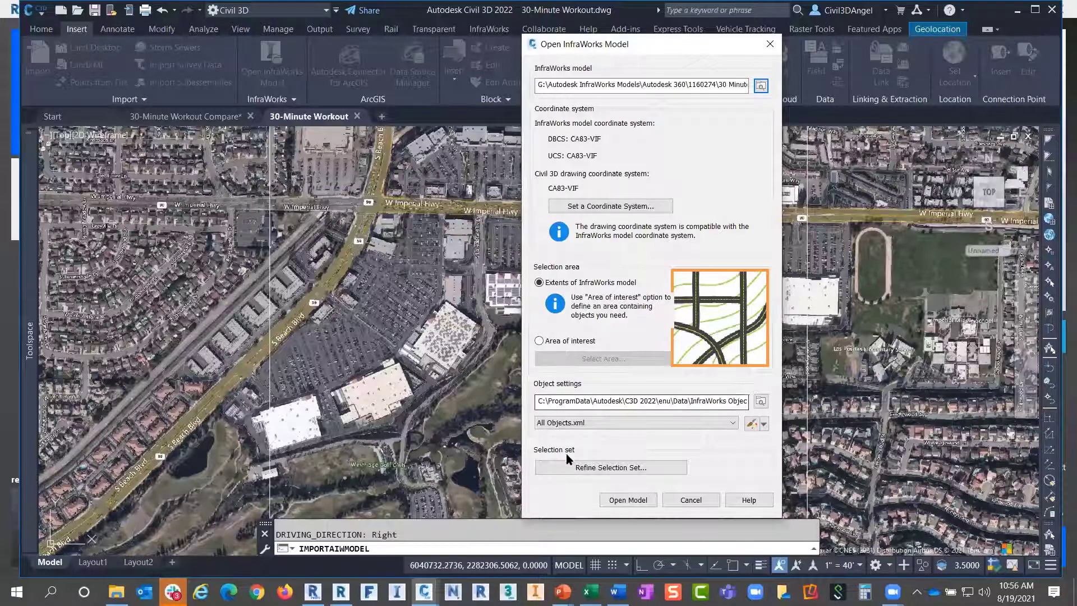
left_click(622, 500)
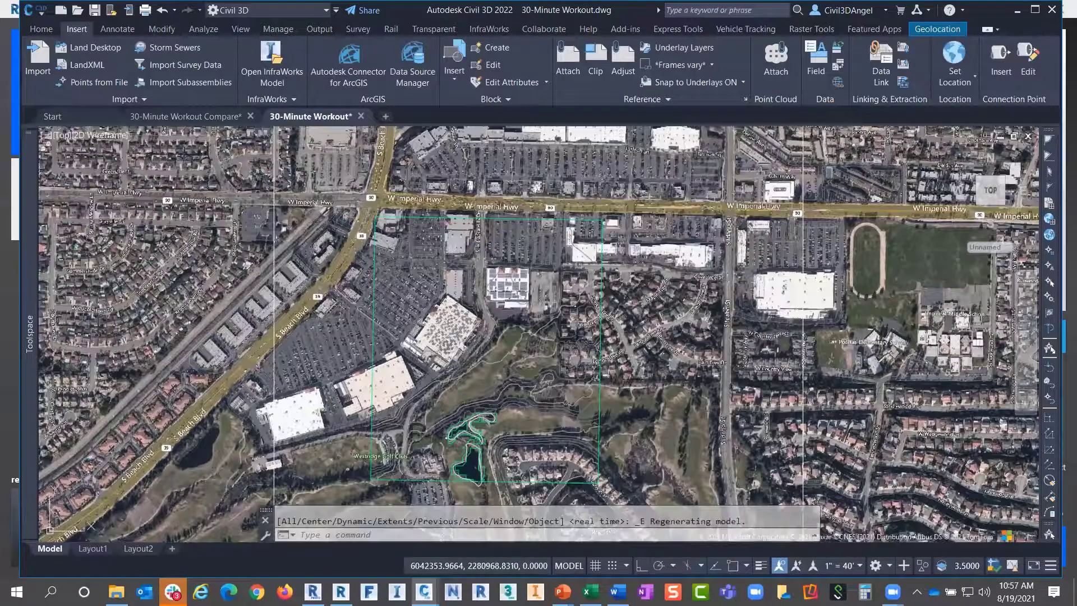
Window-select the imported surface and show it in the Object Viewer
left_click(542, 344)
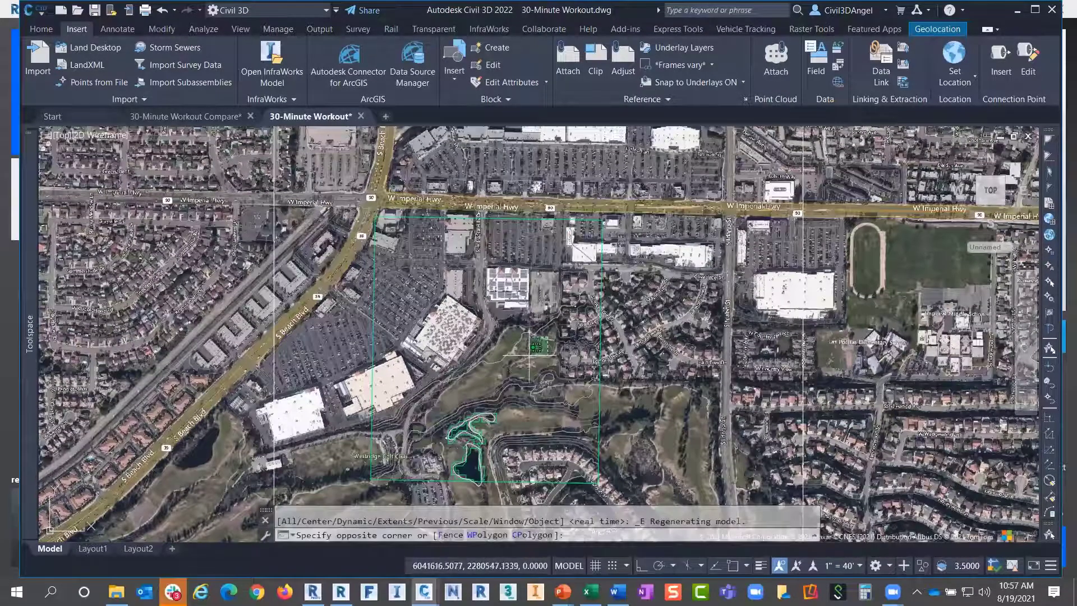
left_click(526, 364)
right_click(525, 365)
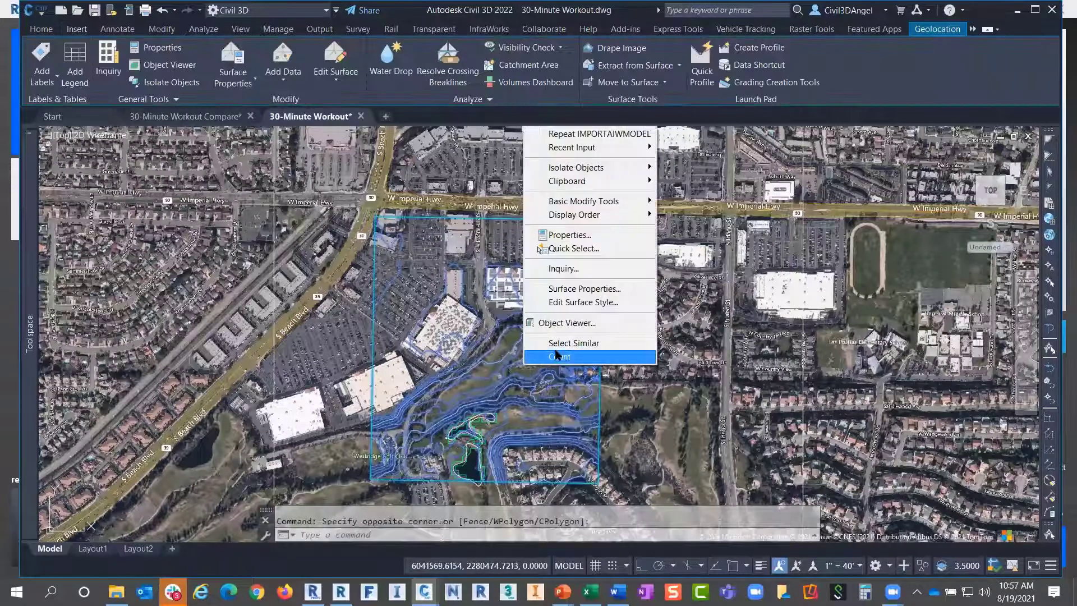
left_click(564, 323)
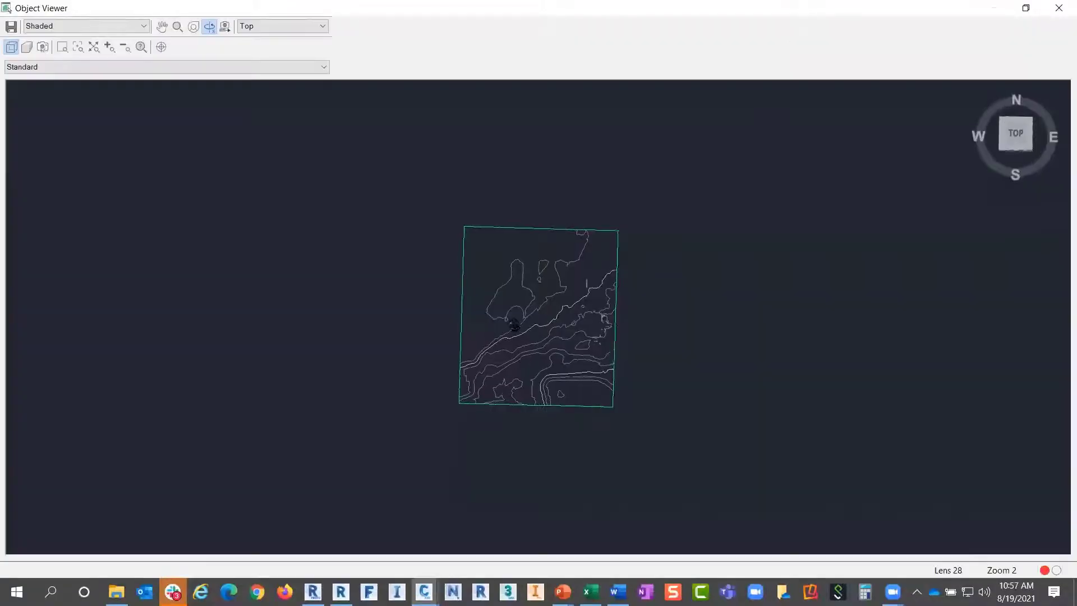
Inspect the surface as a Wireframe triangle mesh, then close the Object Viewer
left_click_drag(517, 322, 524, 262)
scroll(505, 289, "up", 5)
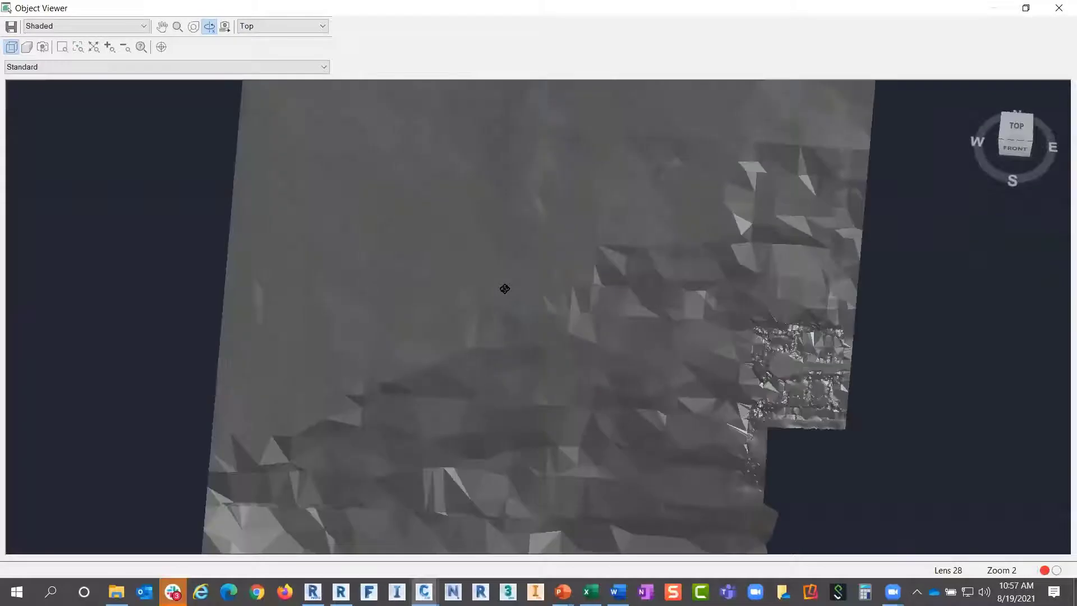
left_click(118, 26)
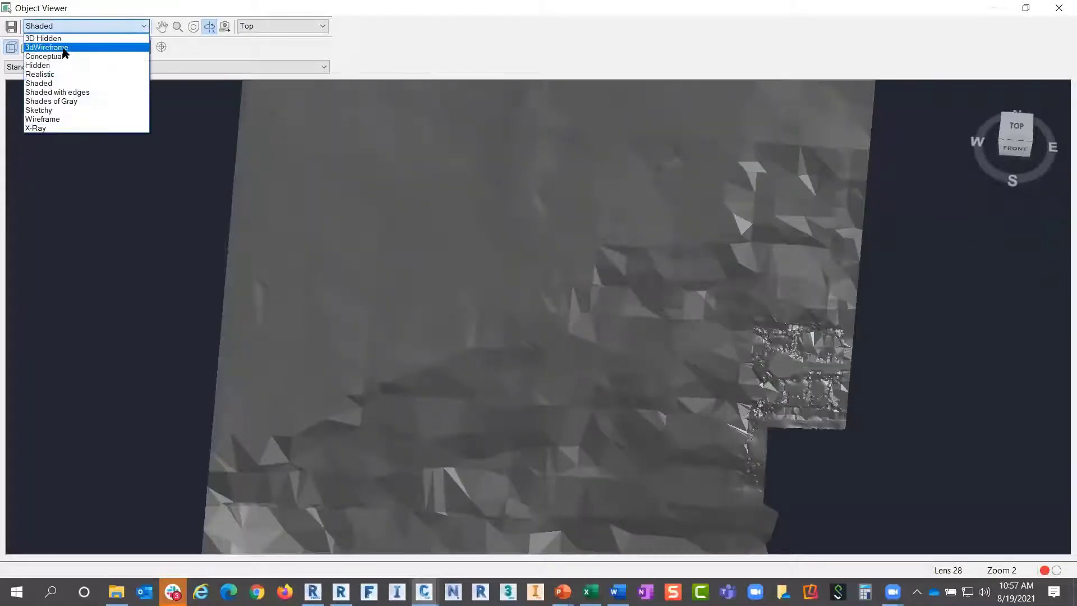
left_click(43, 119)
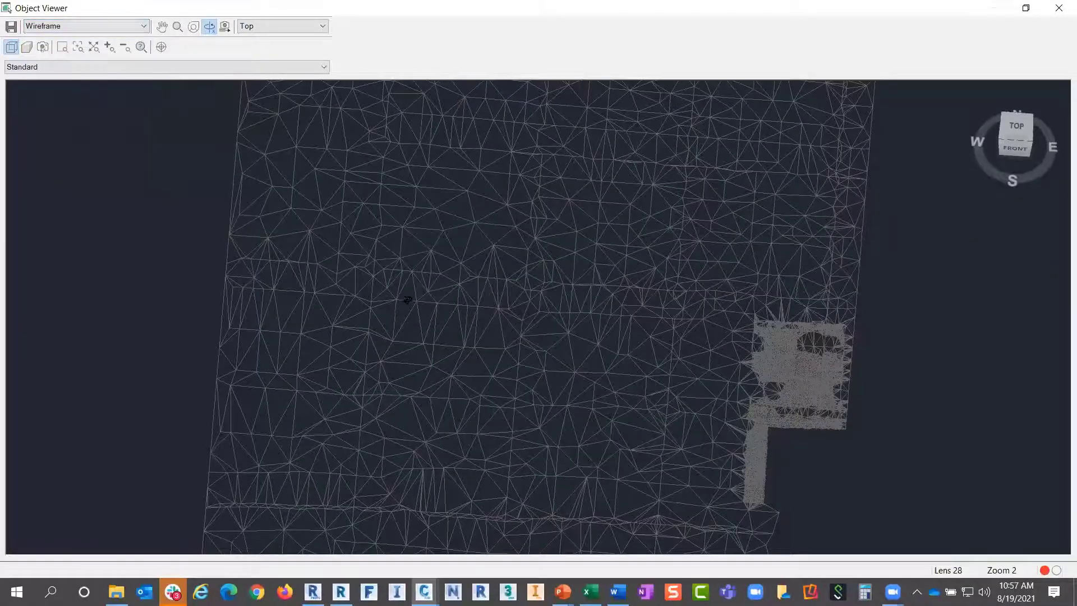
left_click_drag(409, 298, 430, 197)
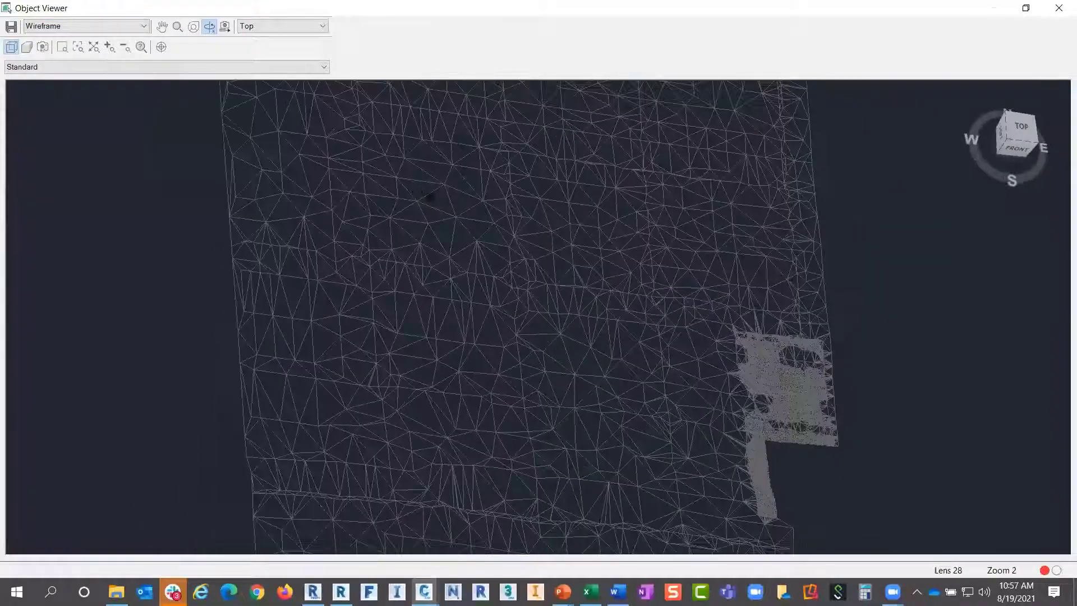
scroll(782, 395, "up", 5)
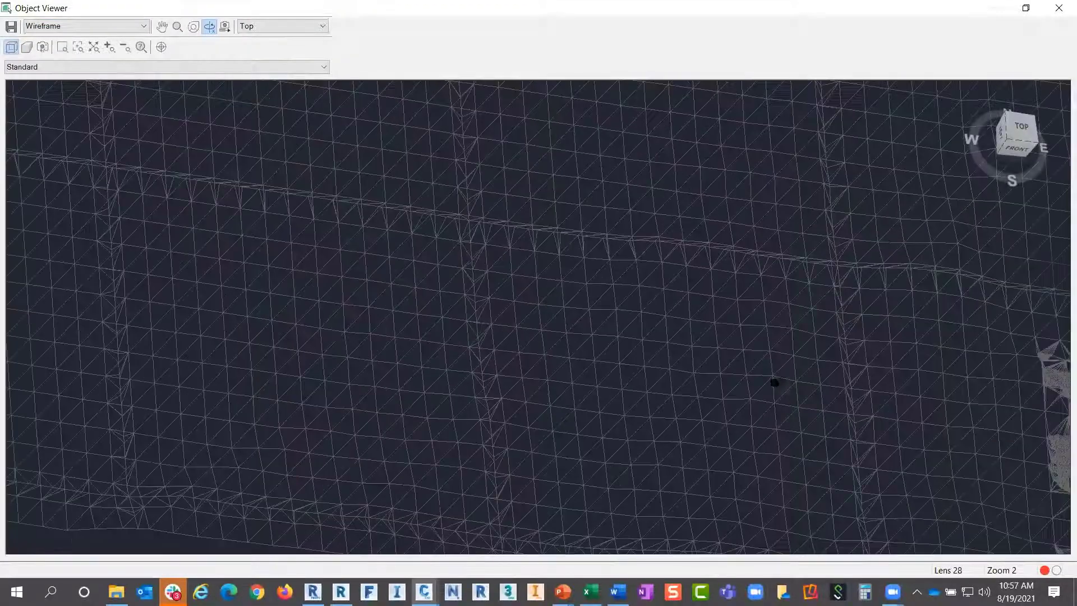
left_click_drag(774, 380, 458, 249)
scroll(515, 239, "up", 5)
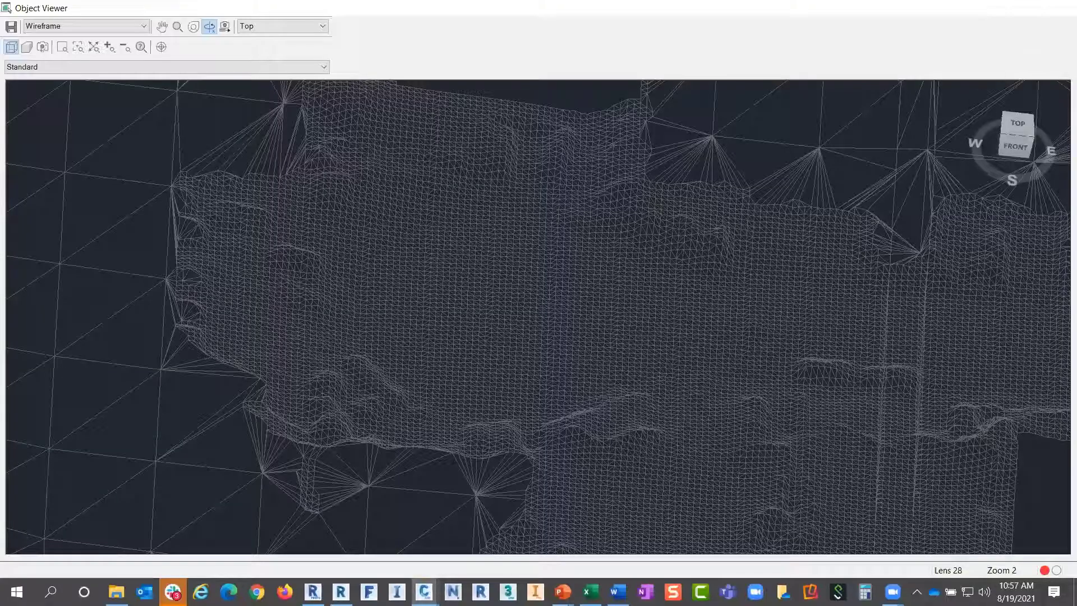
left_click(1060, 7)
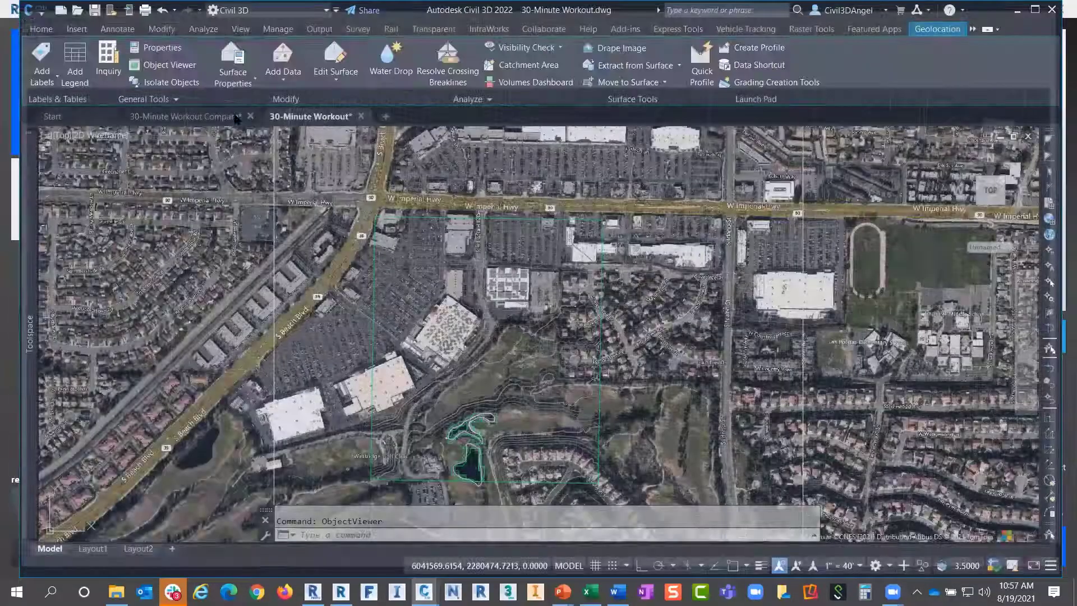
Open the 30-Minute Workout Compare drawing and read an AIW_Existing_Ground elevation tooltip
left_click(237, 118)
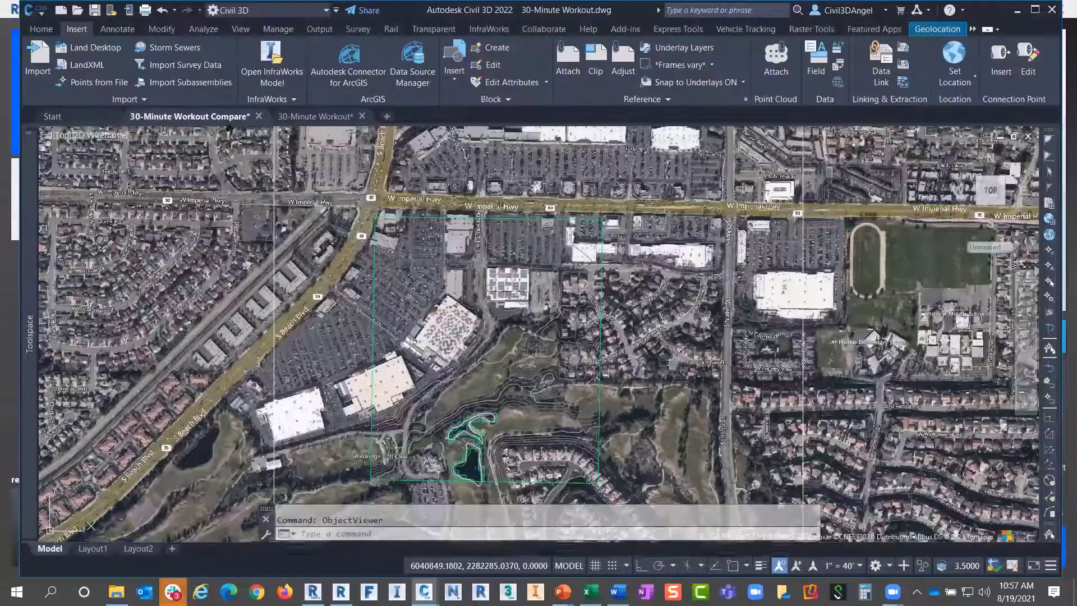
scroll(494, 292, "up", 3)
scroll(559, 330, "down", 2)
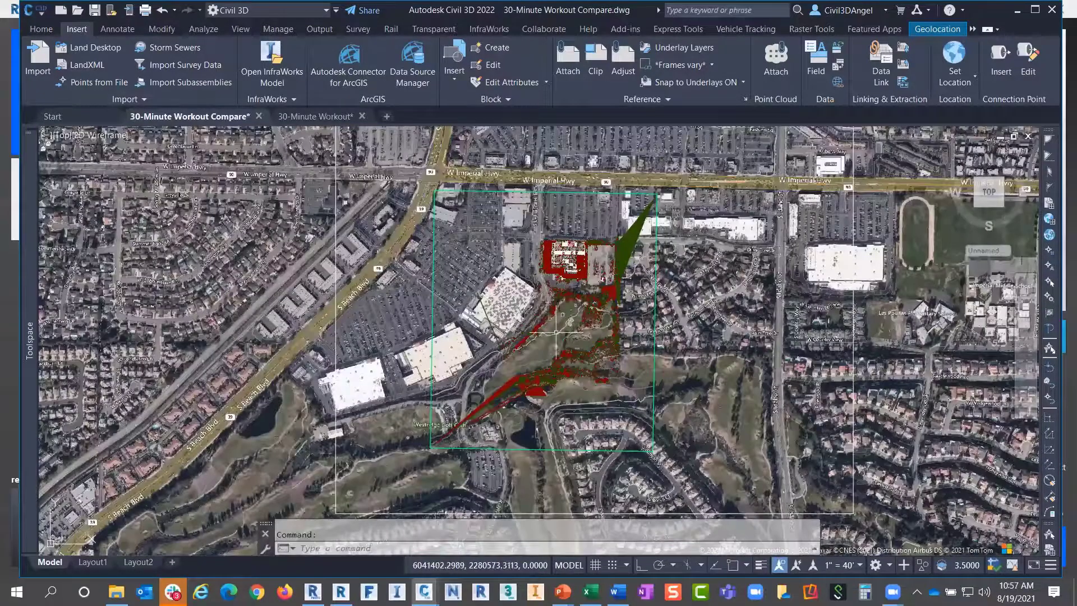
scroll(559, 331, "up", 2)
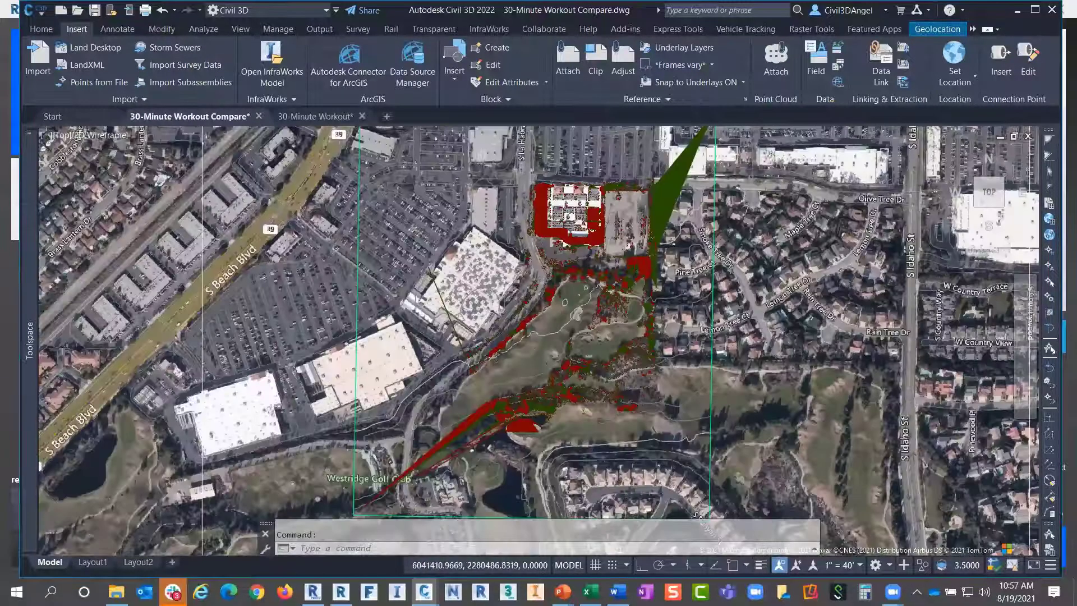
scroll(559, 333, "up", 4)
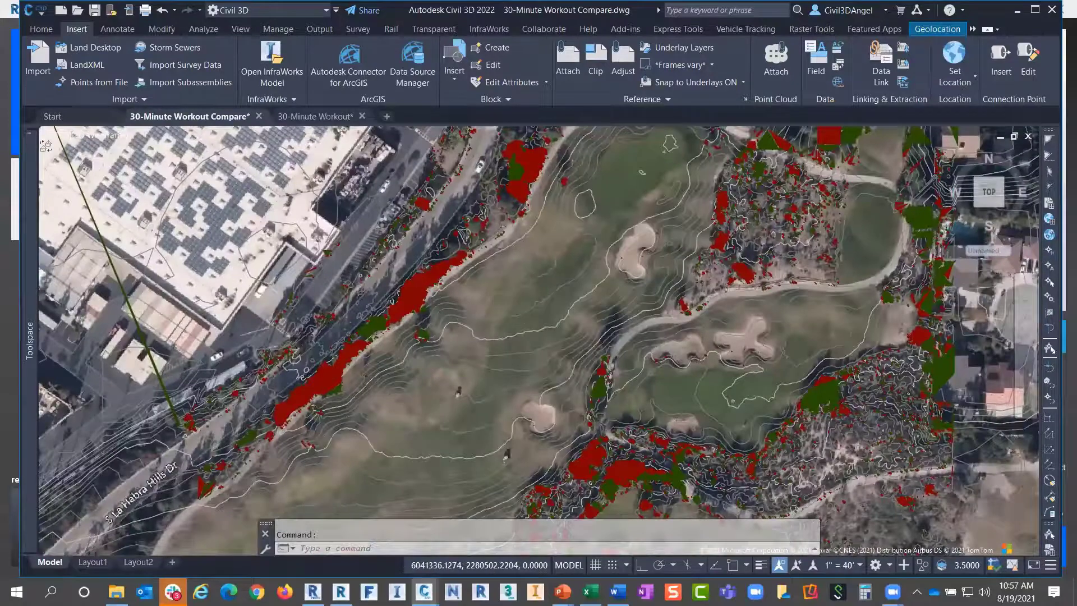
scroll(486, 317, "down", 3)
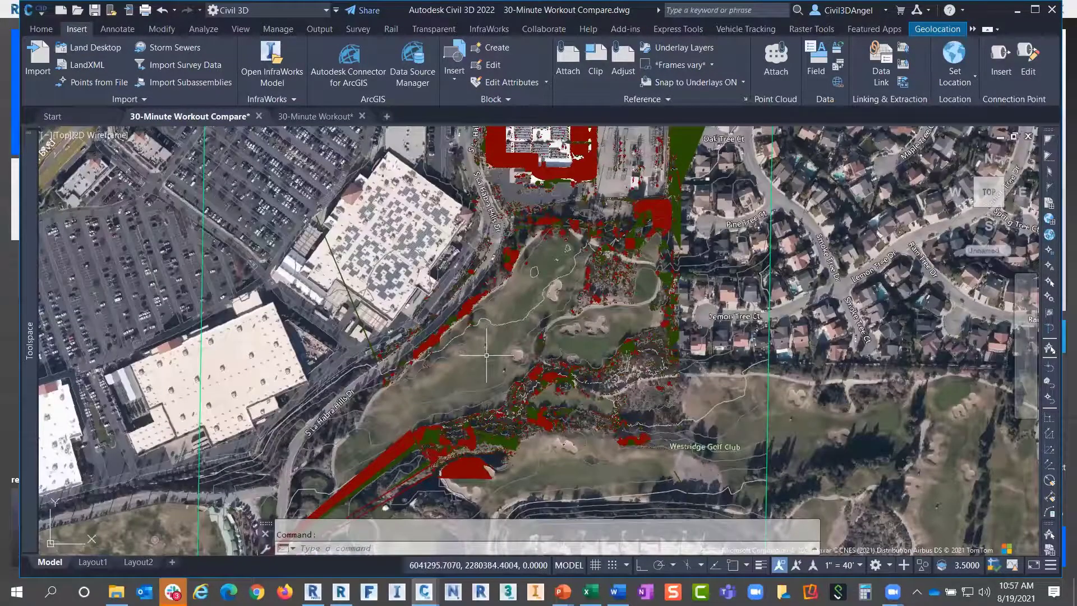
mouse_move(492, 354)
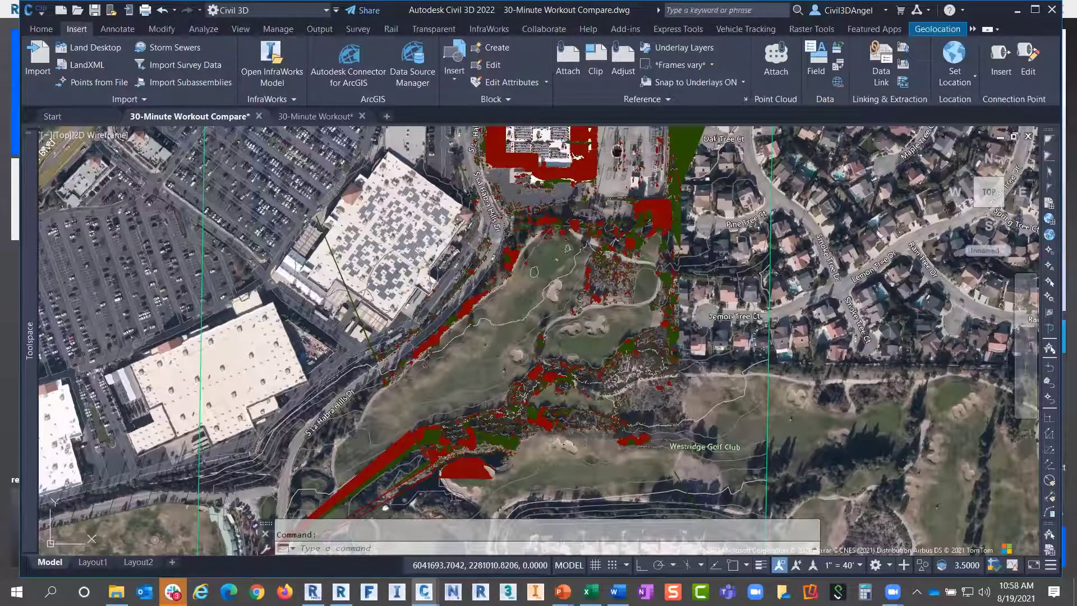
Centre the golf course and check another existing-ground elevation among the red/green patches
middle_click_drag(532, 193, 523, 248)
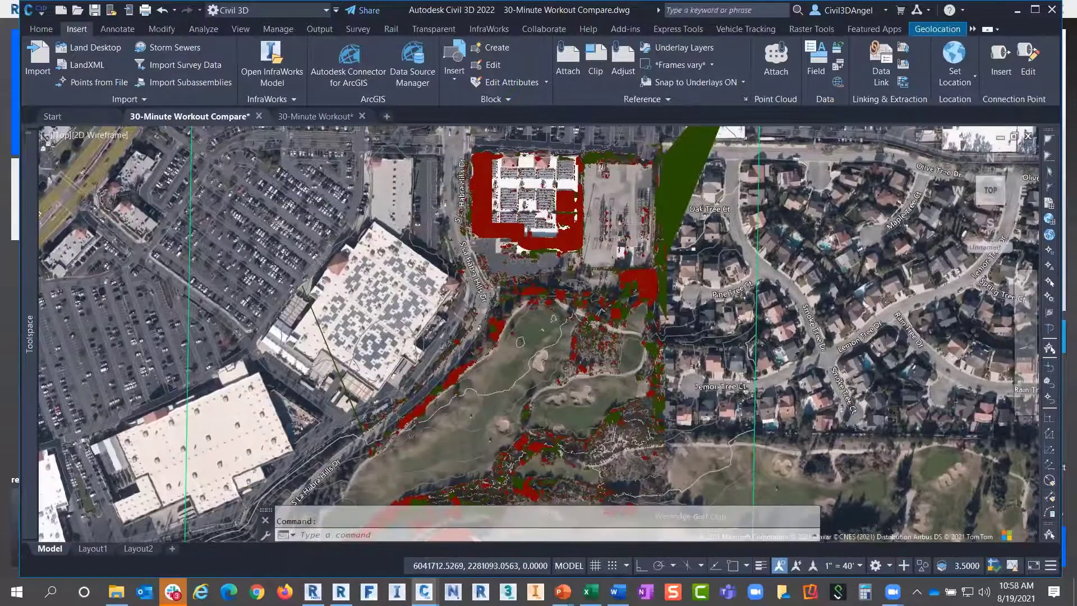
scroll(440, 341, "up", 2)
middle_click_drag(505, 505, 531, 310)
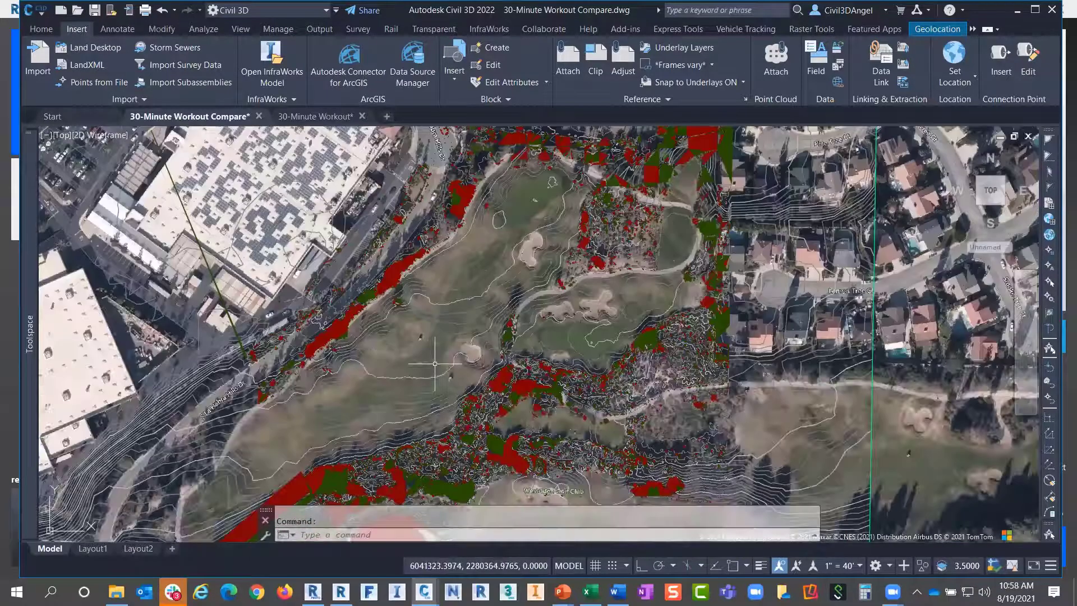
mouse_move(427, 366)
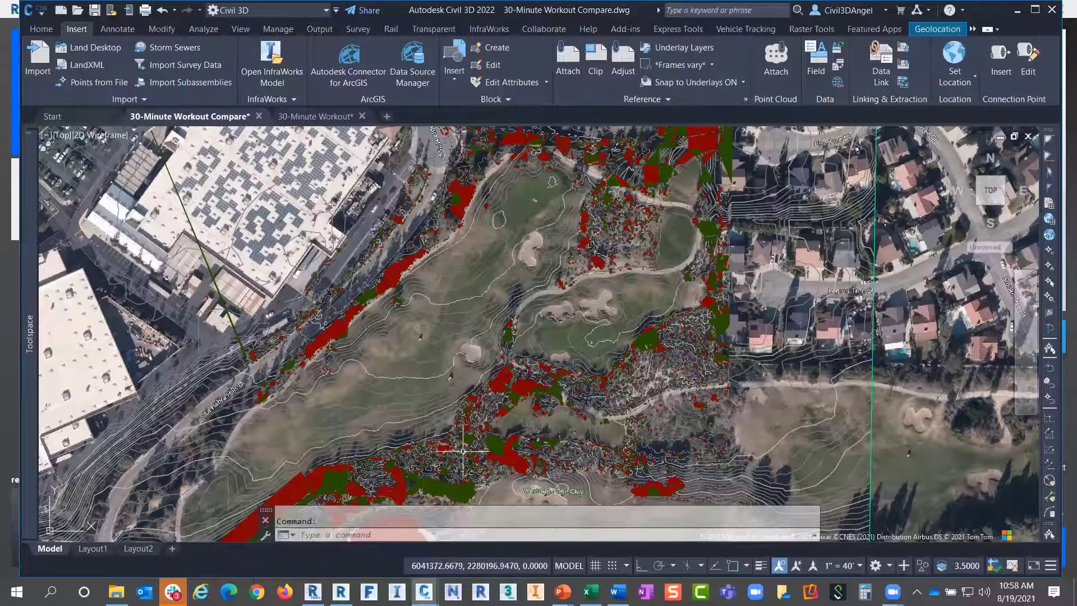
mouse_move(457, 457)
middle_mouse_down()
mouse_move(512, 378)
mouse_move(466, 415)
middle_mouse_up()
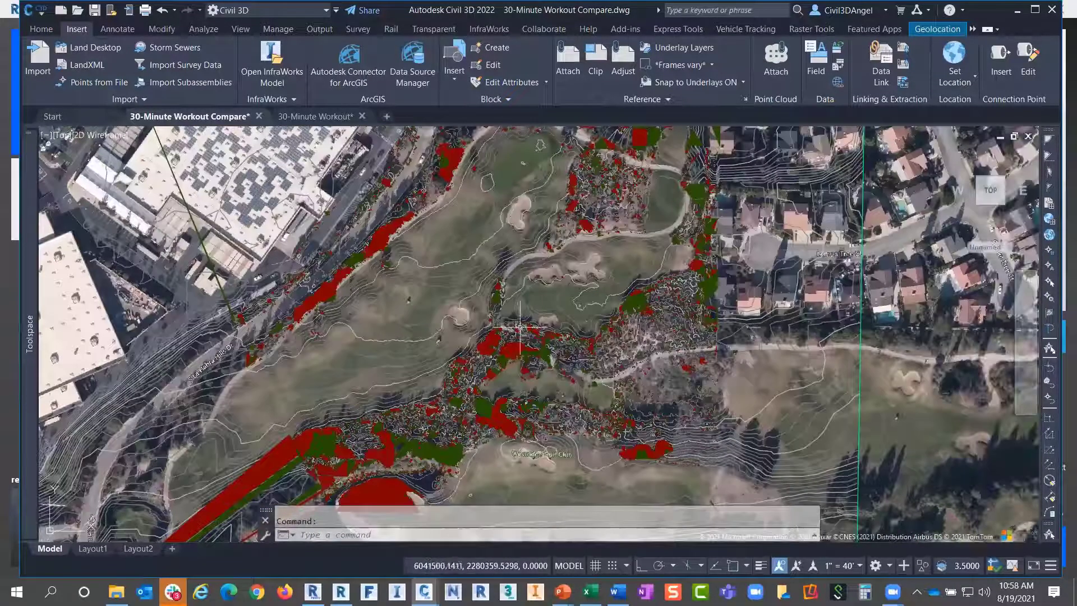